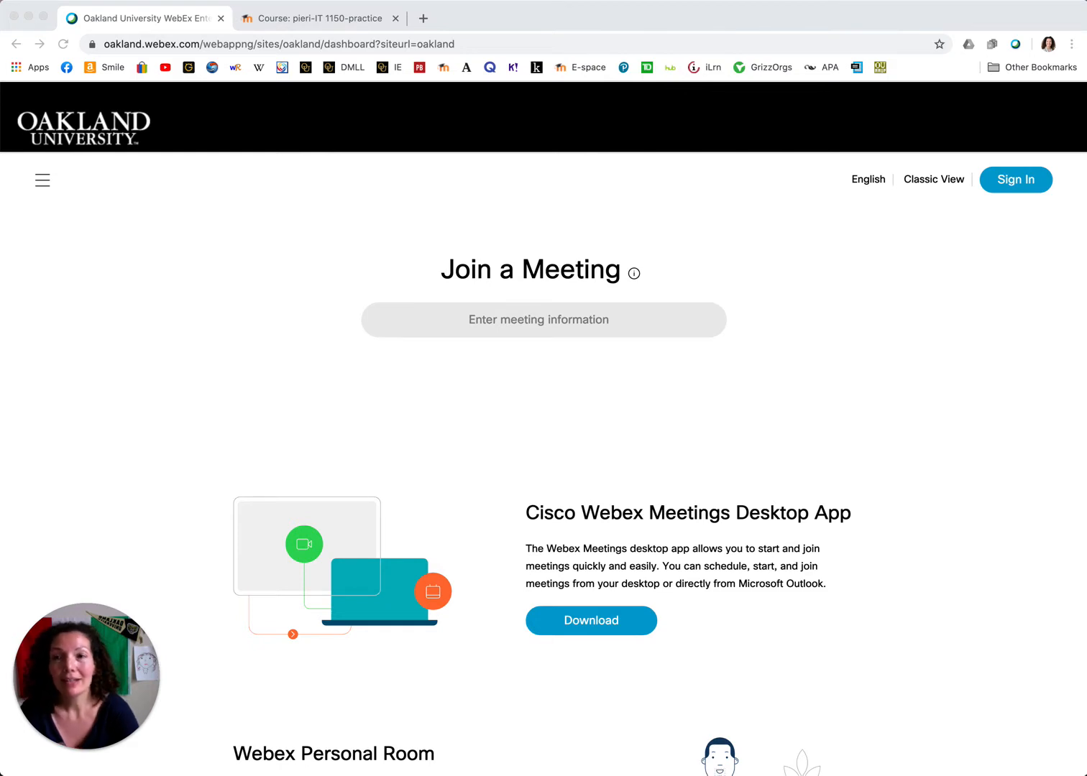
Step: Highlight oakland.webex.com in the address bar, then go to the Webex sign-in page
{"action": "left_click", "coordinate": [105, 46]}
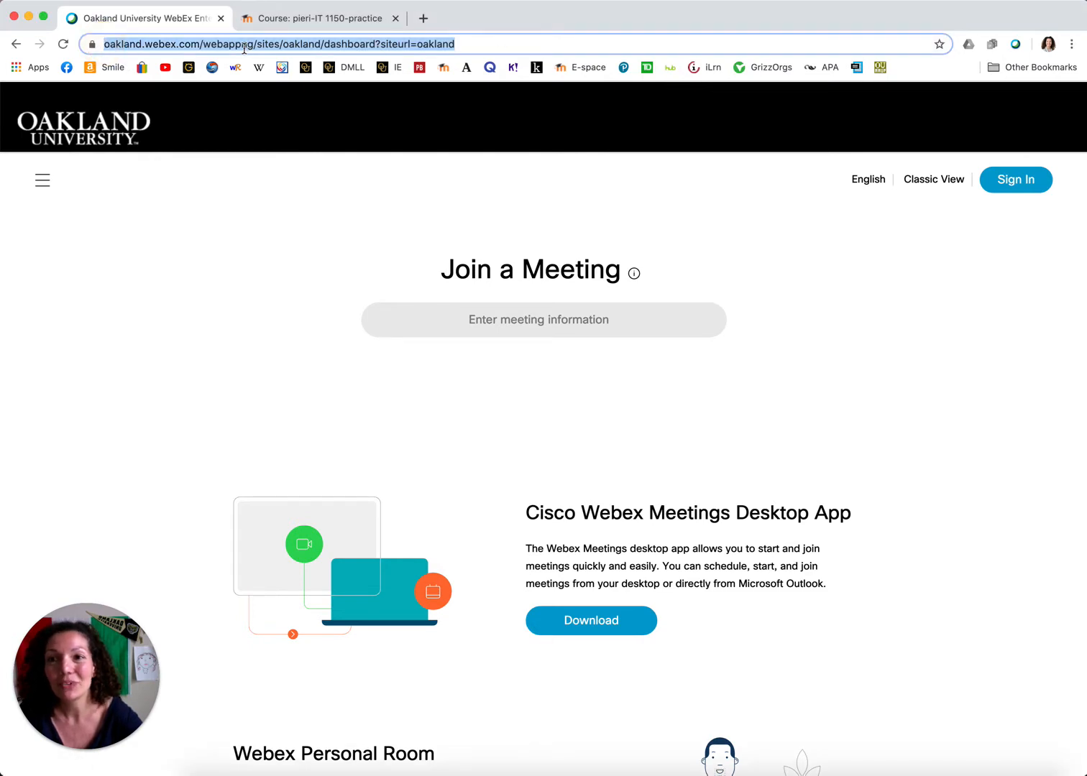
{"action": "left_click", "coordinate": [100, 44]}
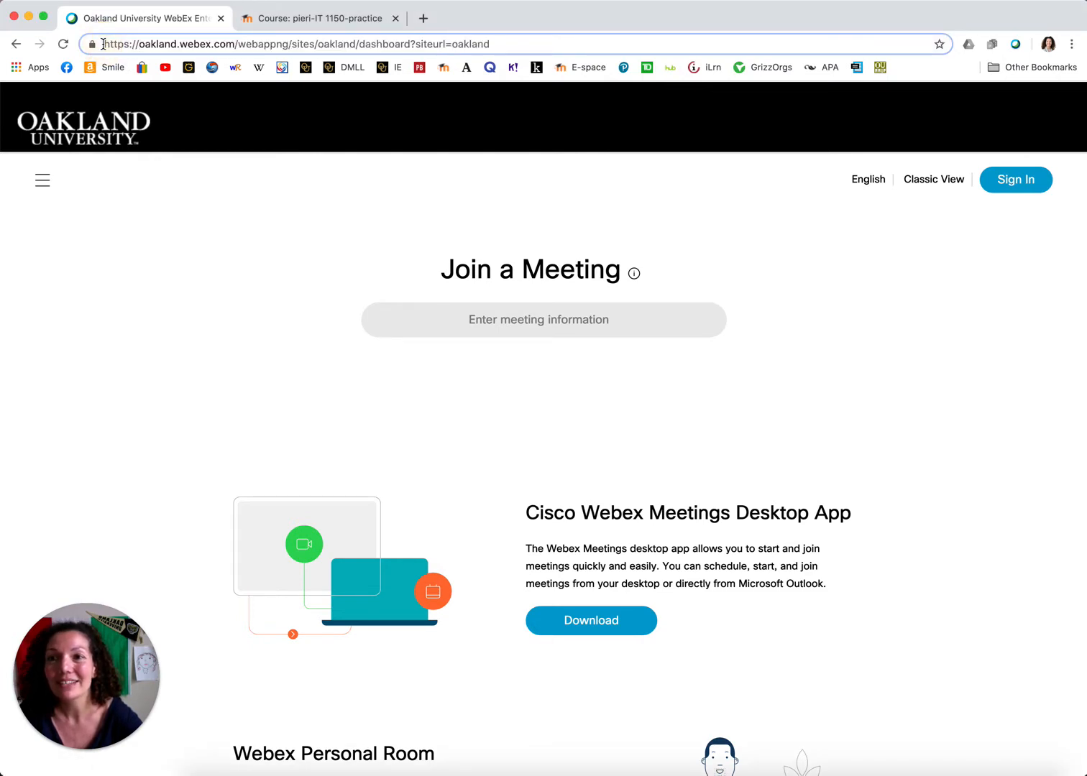
{"action": "left_click_drag", "start_coordinate": [109, 44], "coordinate": [227, 45]}
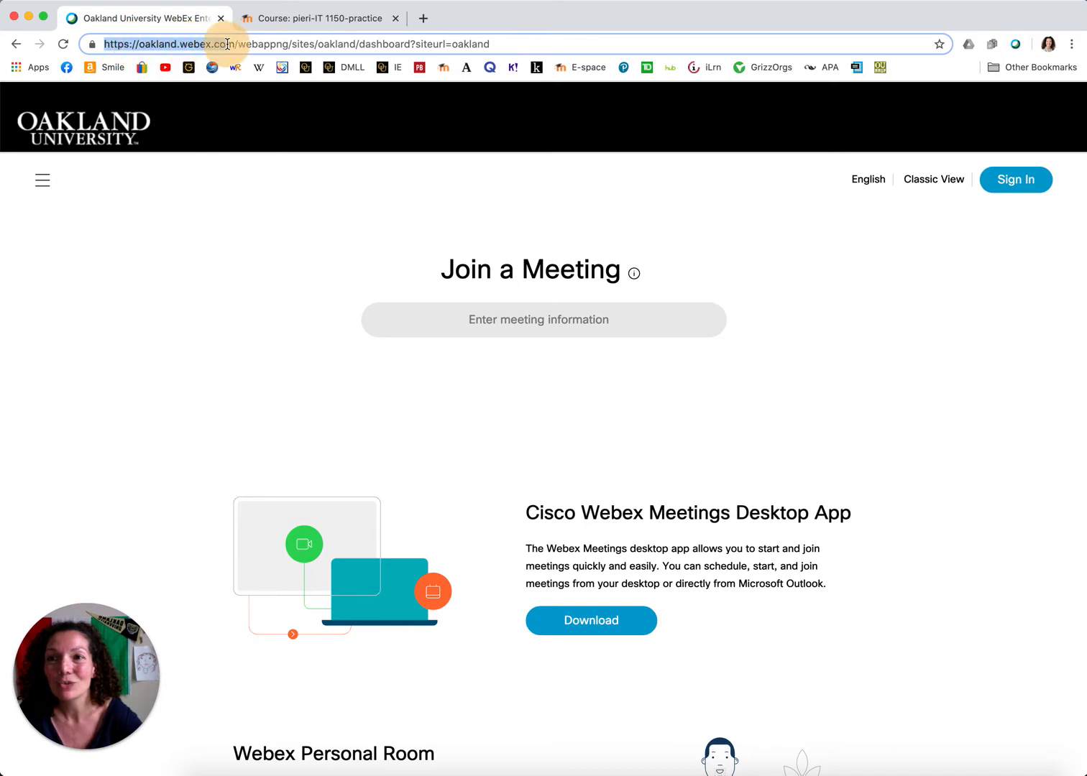
{"action": "left_click", "coordinate": [227, 45]}
{"action": "left_click_drag", "start_coordinate": [139, 44], "coordinate": [235, 44]}
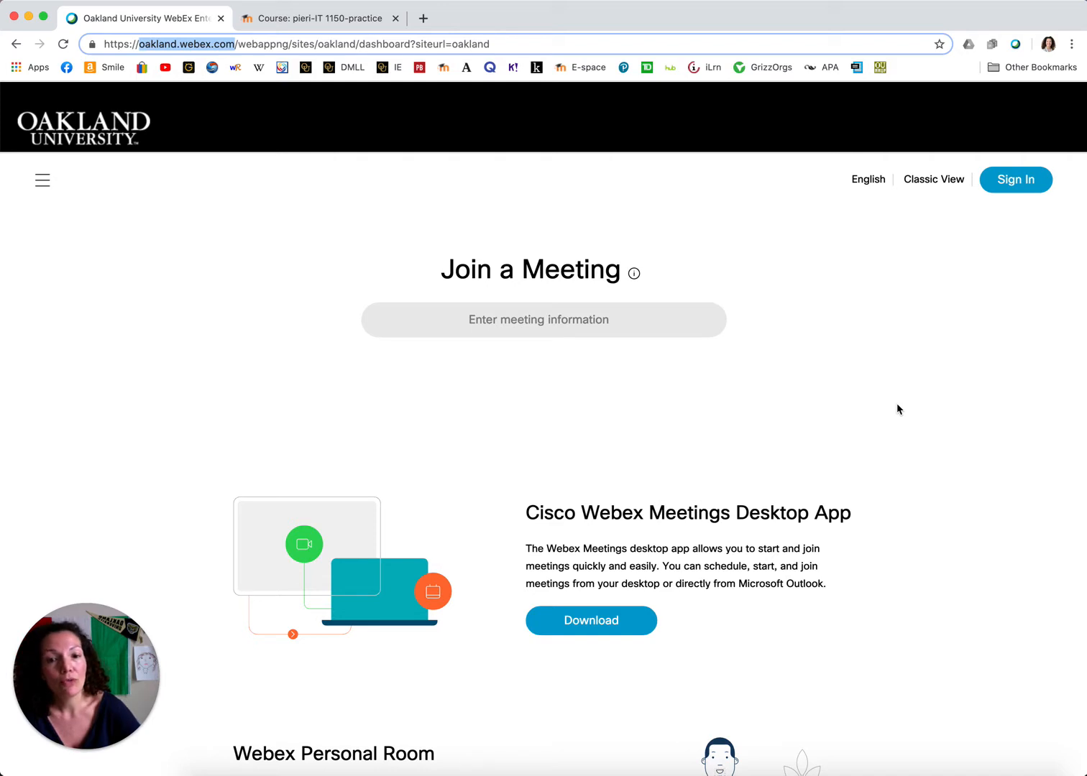
{"action": "left_click", "coordinate": [1022, 188]}
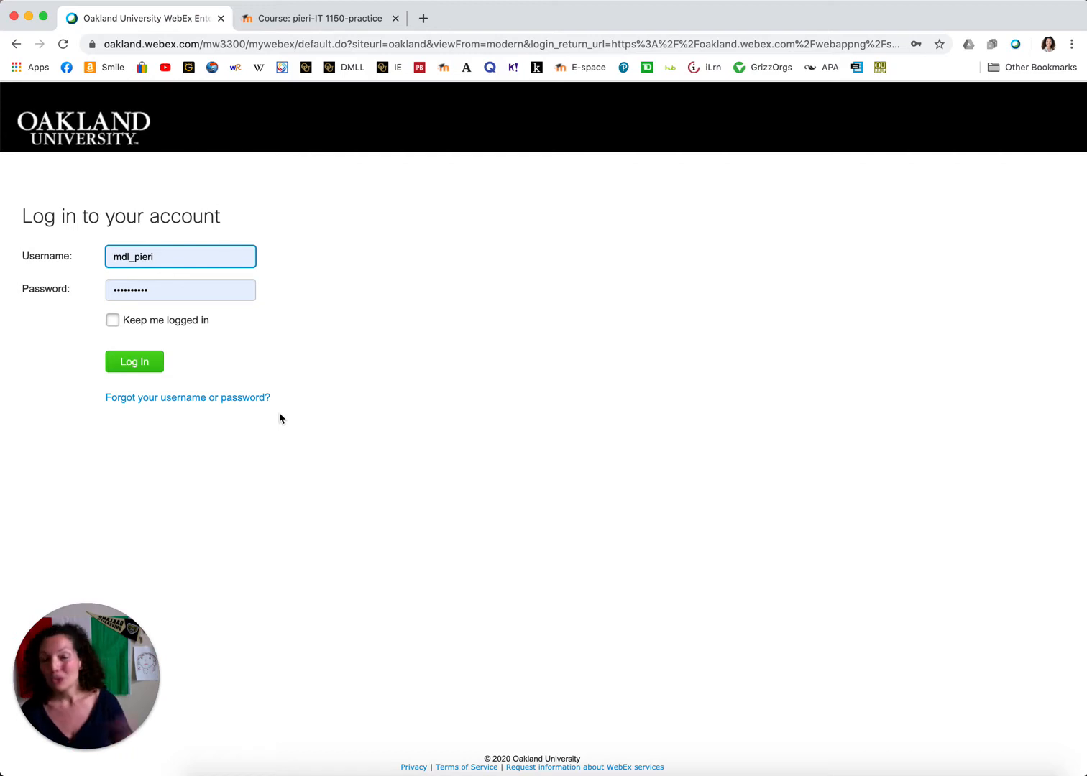
Step: Log in to the university Webex account with 'Keep me logged in' enabled
{"action": "left_click", "coordinate": [112, 320]}
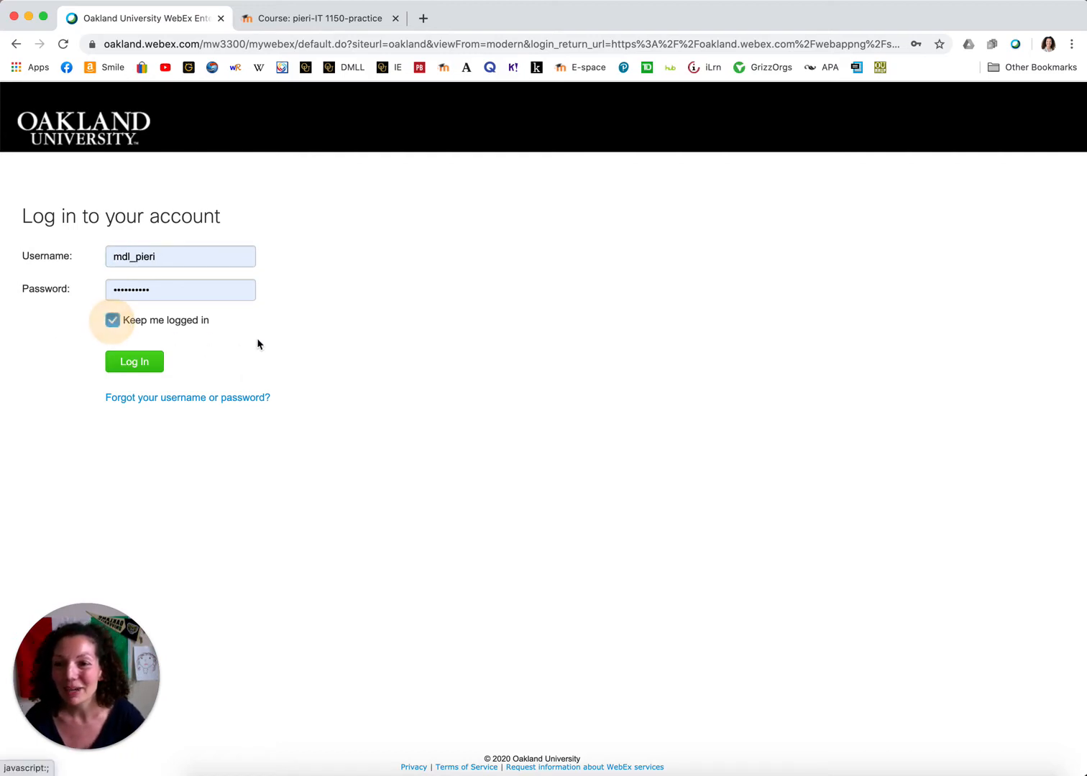
{"action": "left_click", "coordinate": [143, 365]}
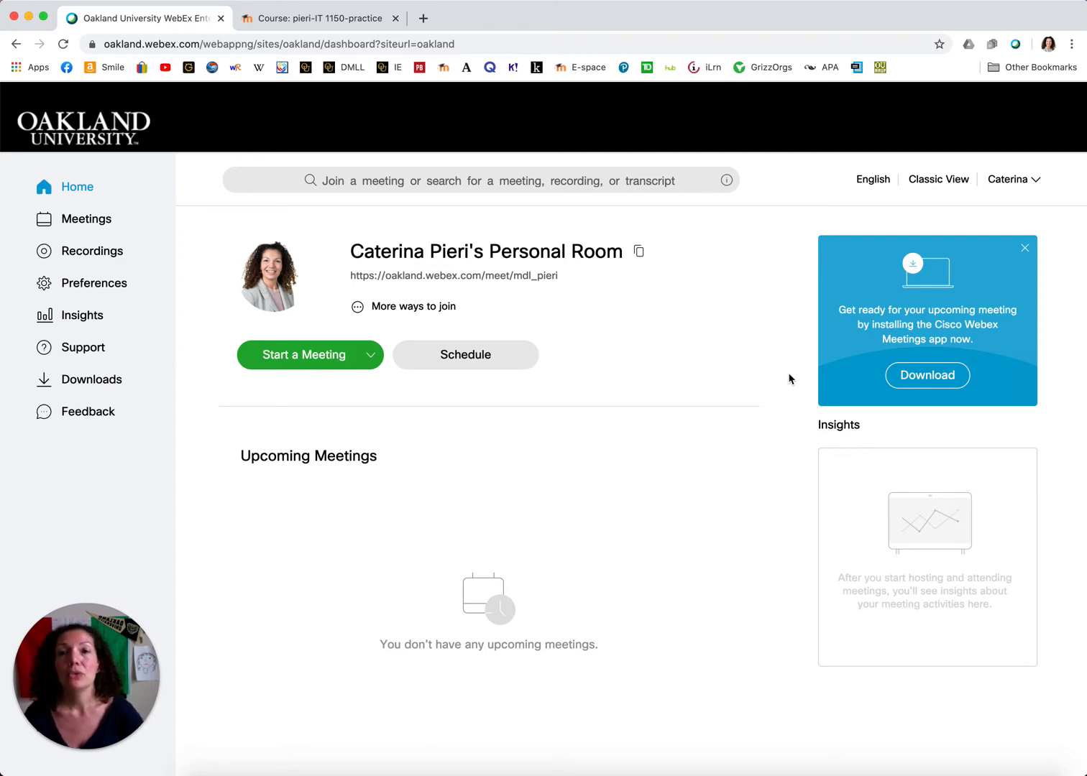
{"action": "triple_click", "coordinate": [548, 275]}
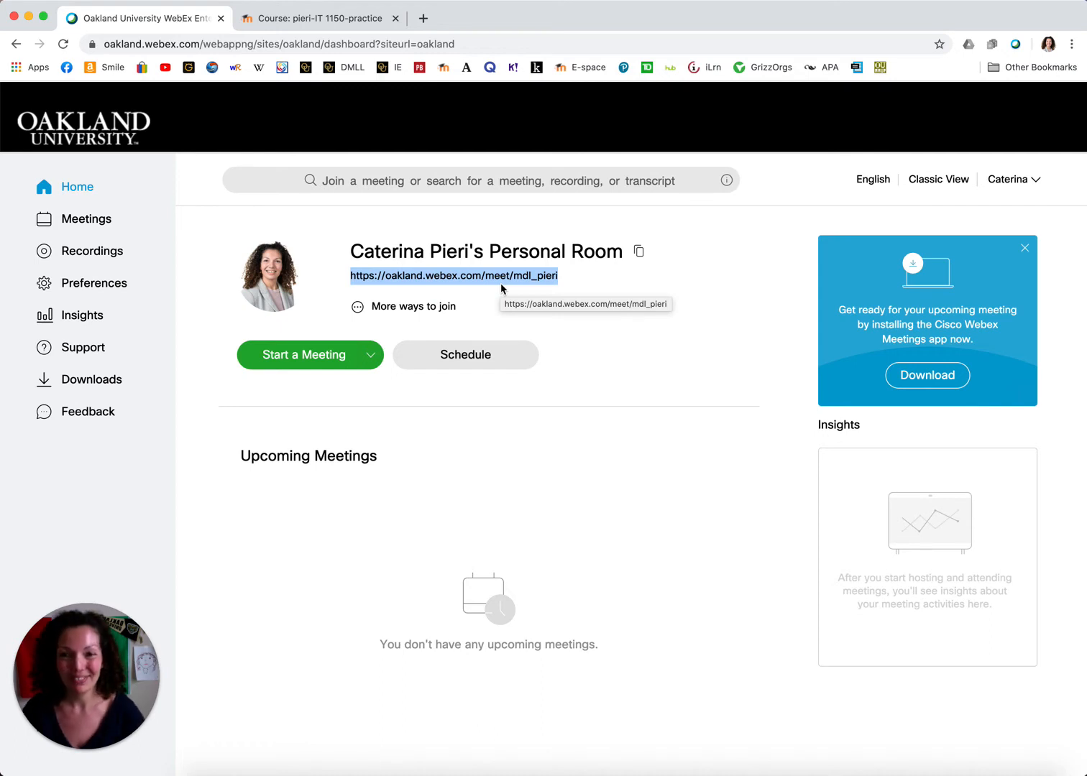
{"action": "left_click", "coordinate": [638, 369]}
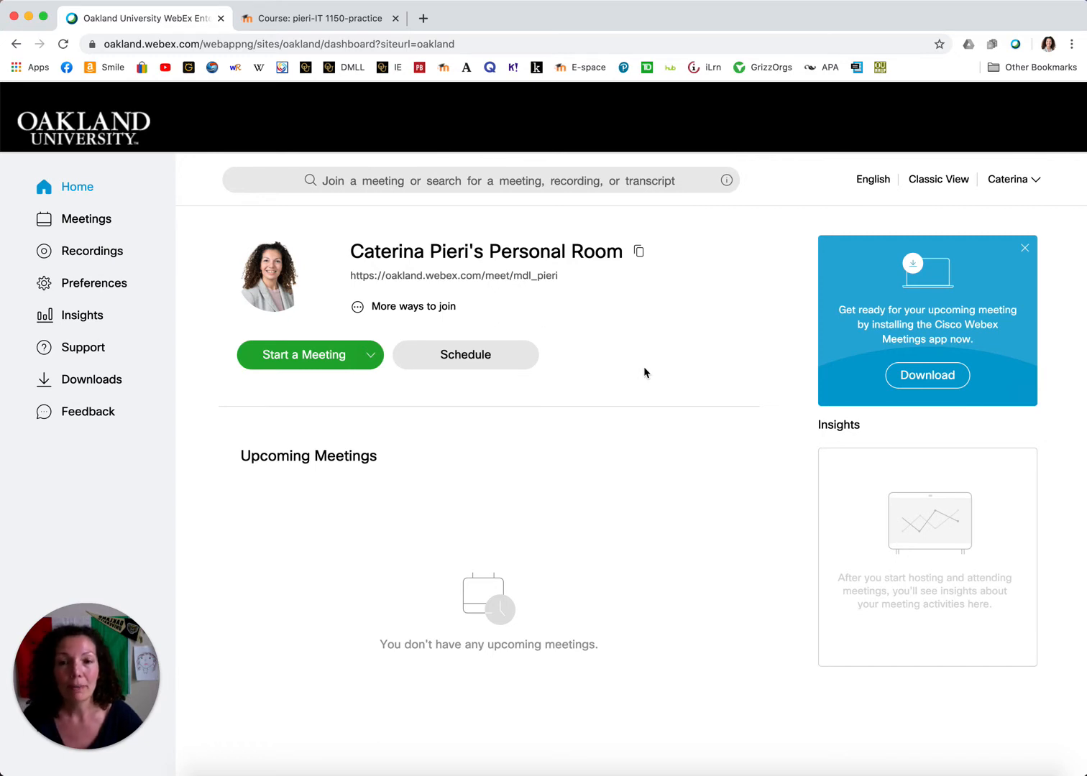
Step: Begin scheduling a new Webex meeting with the topic 'IT 1150 Classes'
{"action": "left_click", "coordinate": [467, 355]}
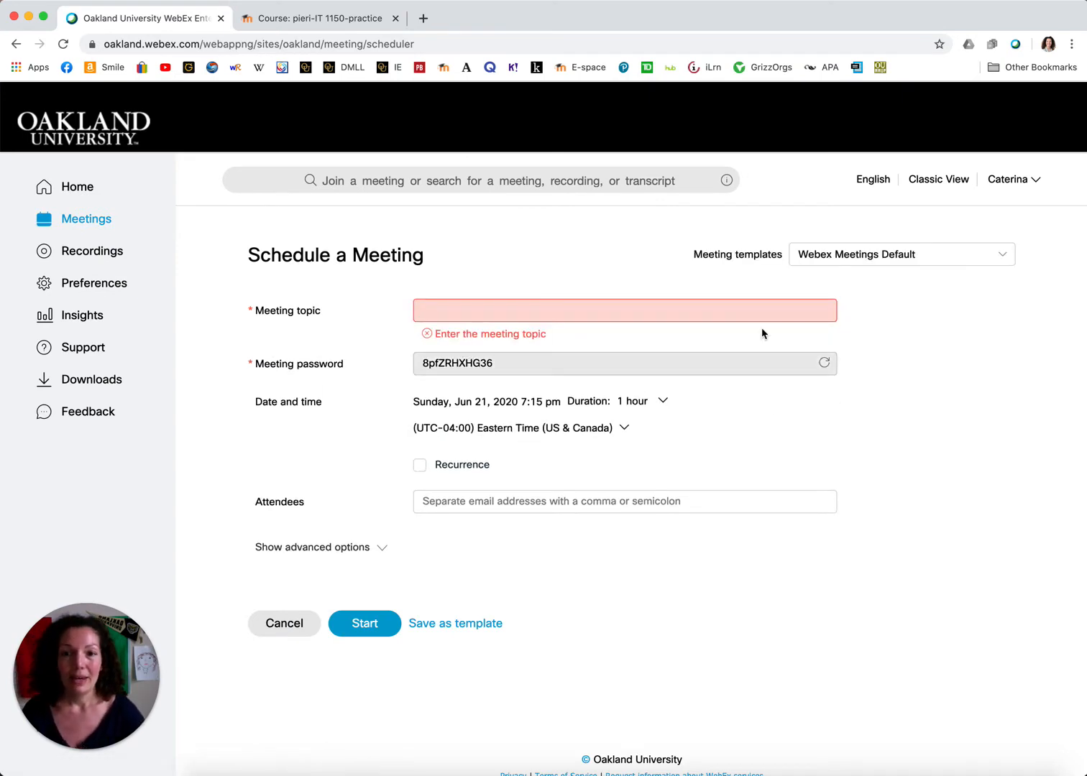
{"action": "left_click", "coordinate": [479, 306]}
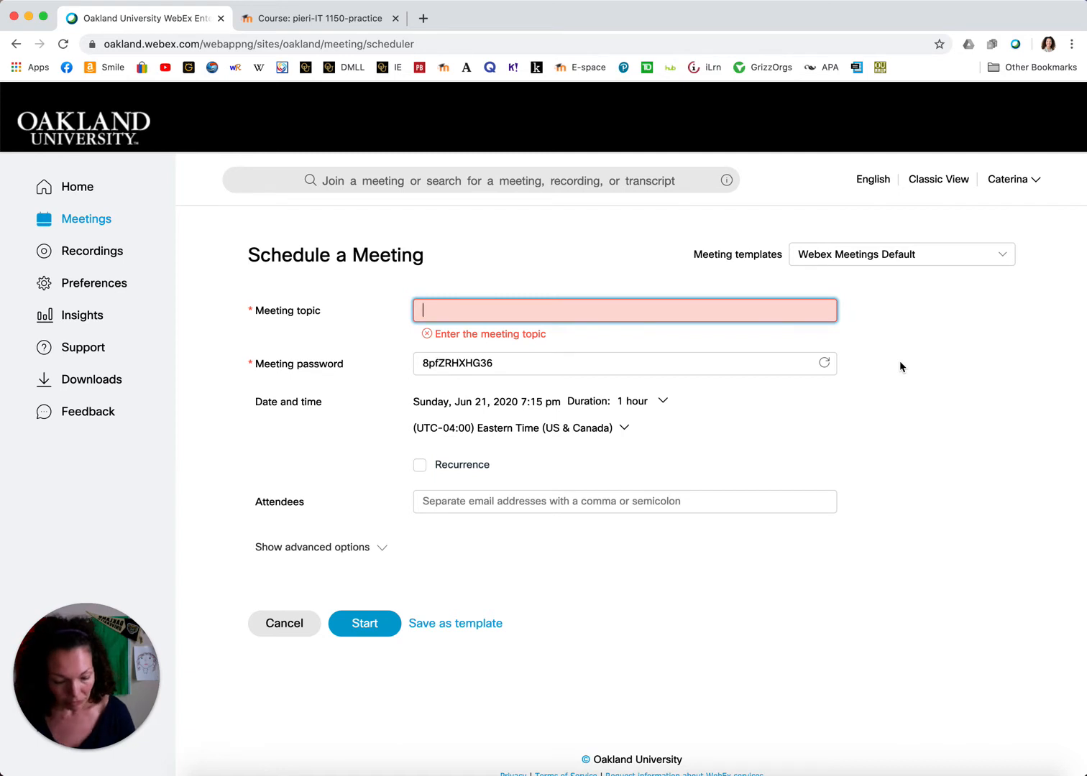
{"action": "type", "text": "IT"}
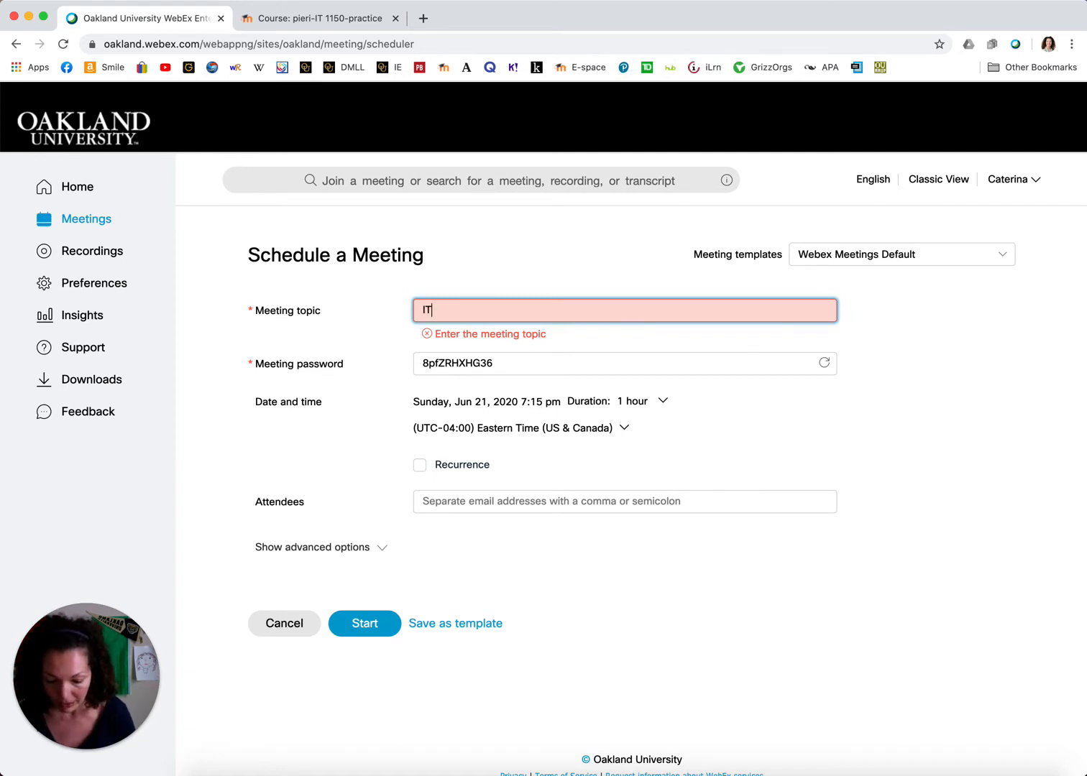
{"action": "type", "text": " 1150"}
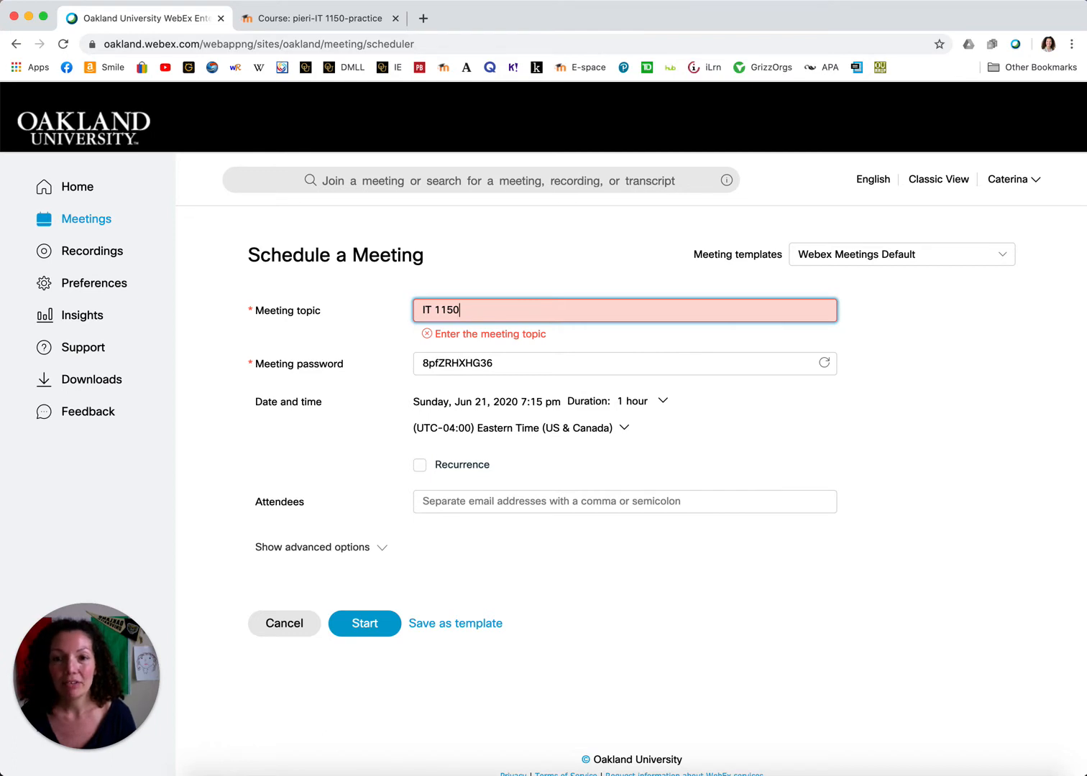
{"action": "type", "text": " Classe"}
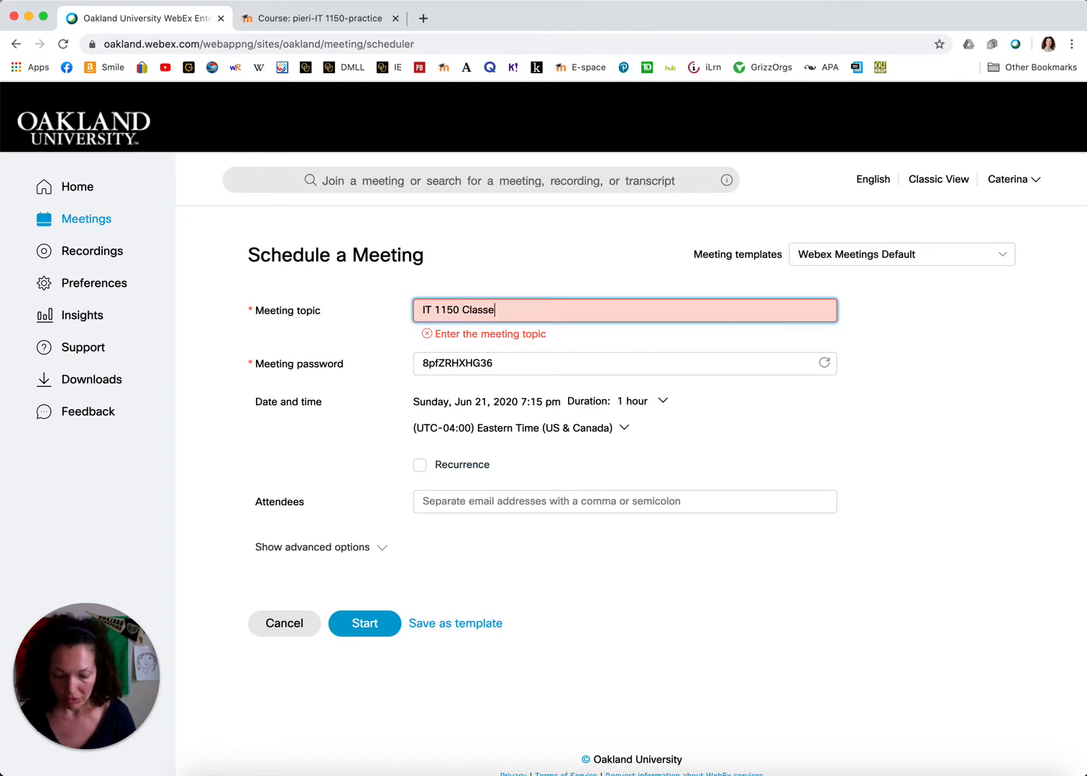
{"action": "type", "text": "s"}
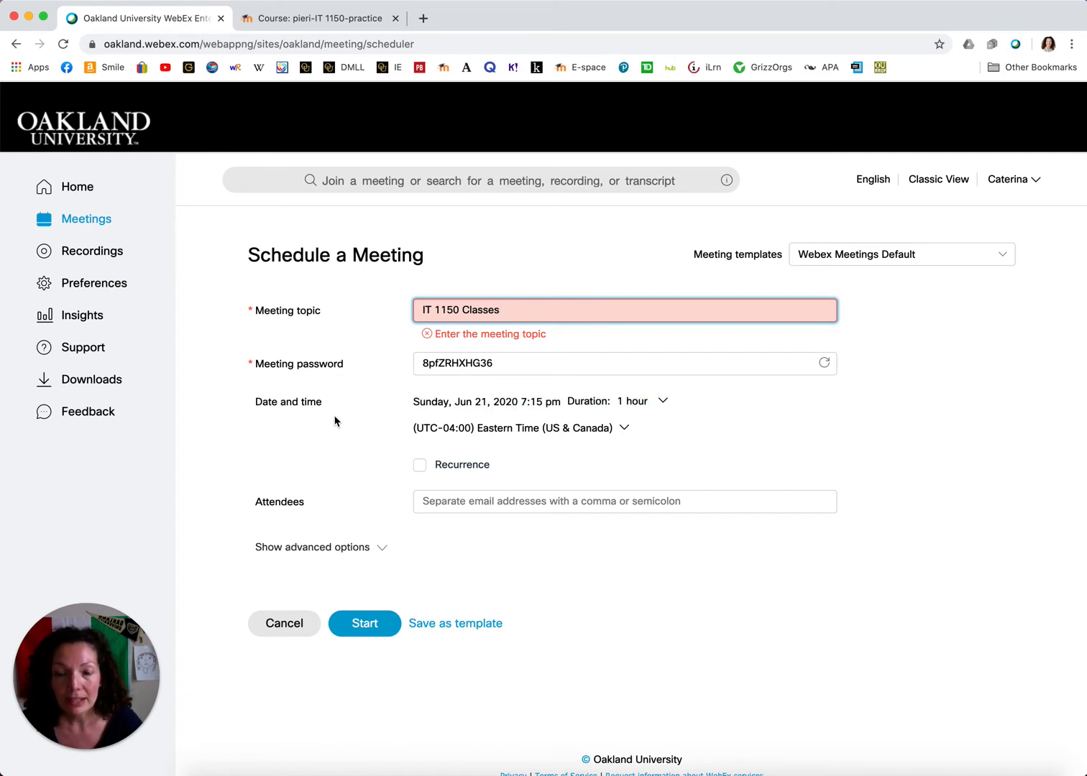
{"action": "left_click", "coordinate": [509, 407]}
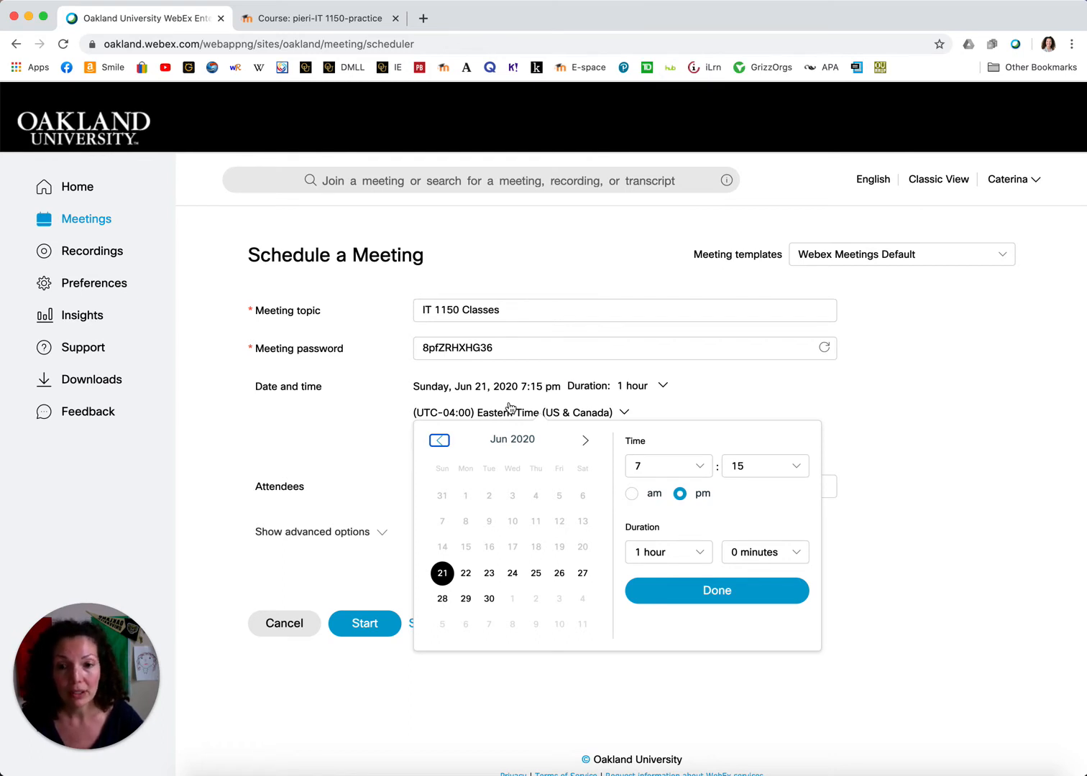
Step: Set the meeting date to June 29, 2020 with a 10:00 am start time
{"action": "left_click", "coordinate": [466, 602]}
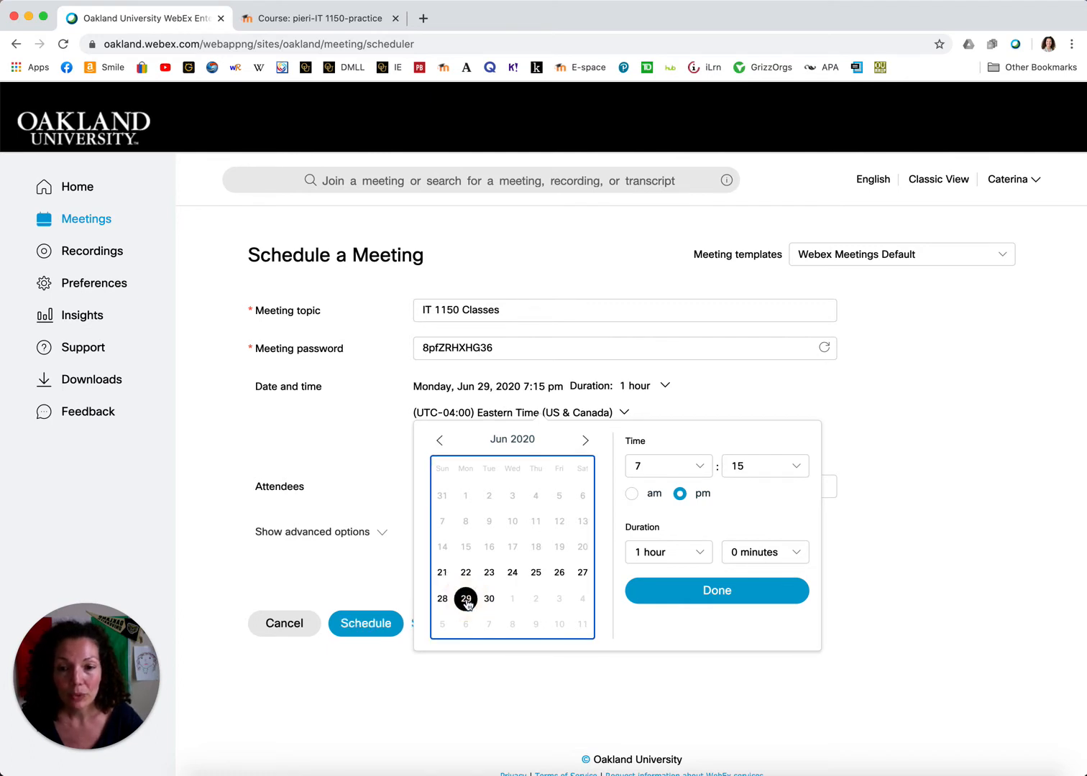
{"action": "left_click", "coordinate": [701, 467]}
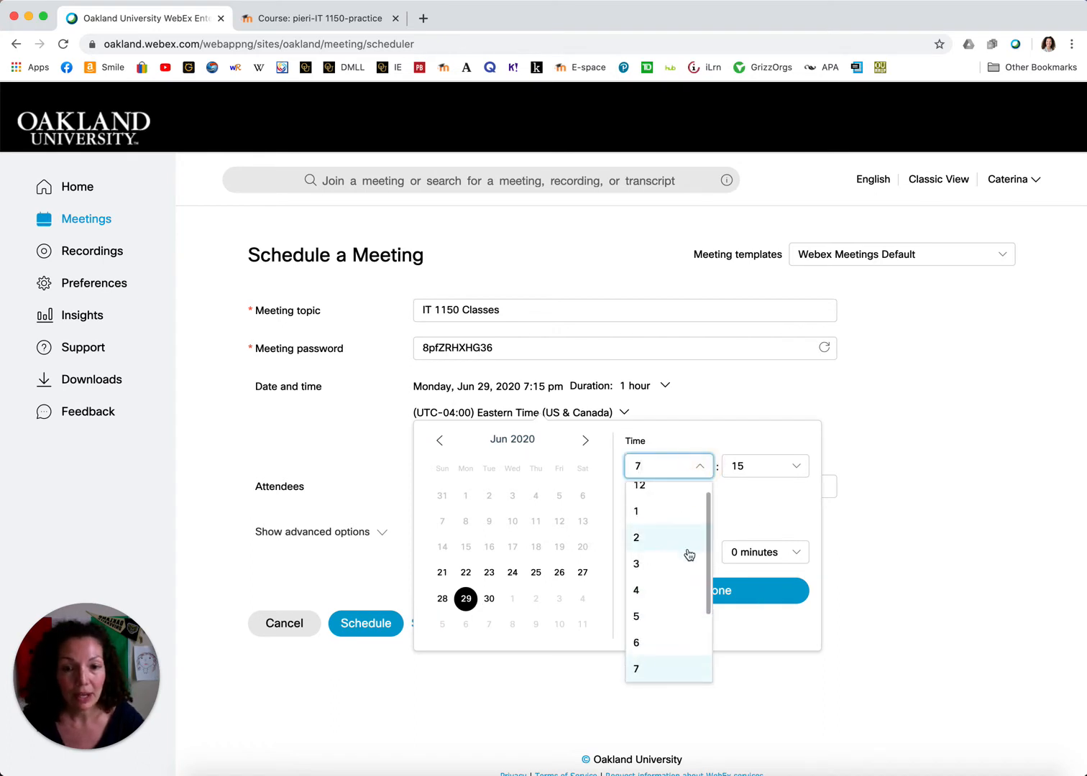
{"action": "scroll", "coordinate": [683, 603], "scroll_direction": "down", "scroll_amount": 3}
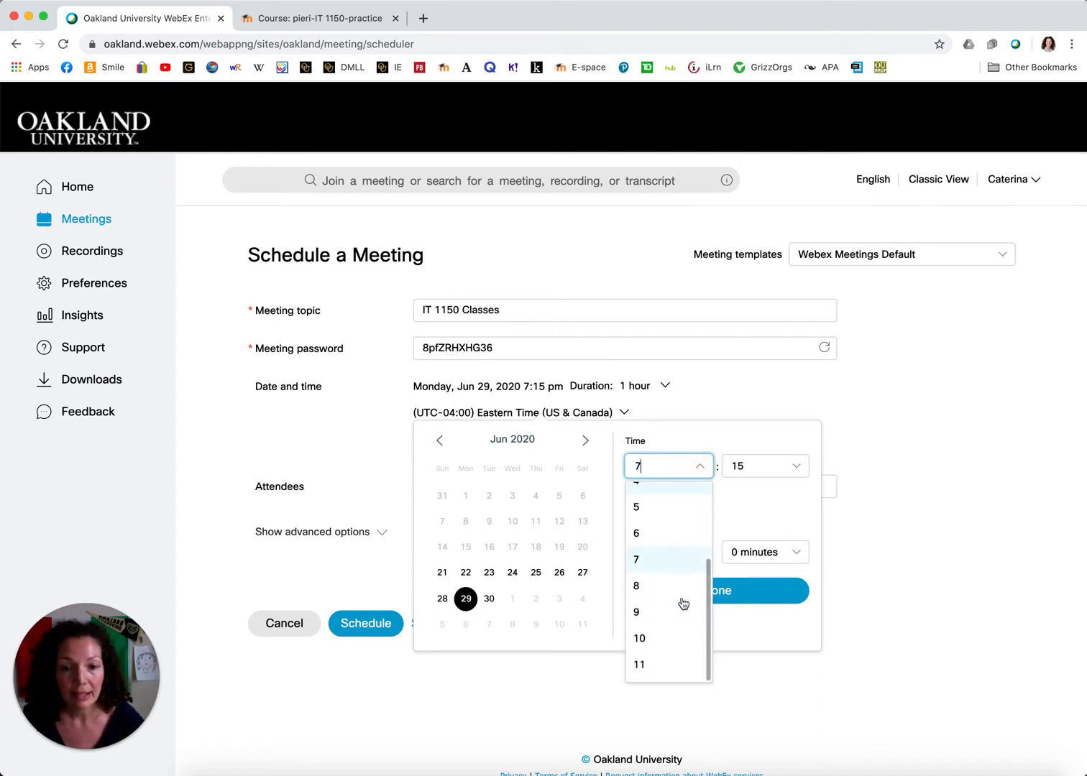
{"action": "left_click", "coordinate": [677, 638]}
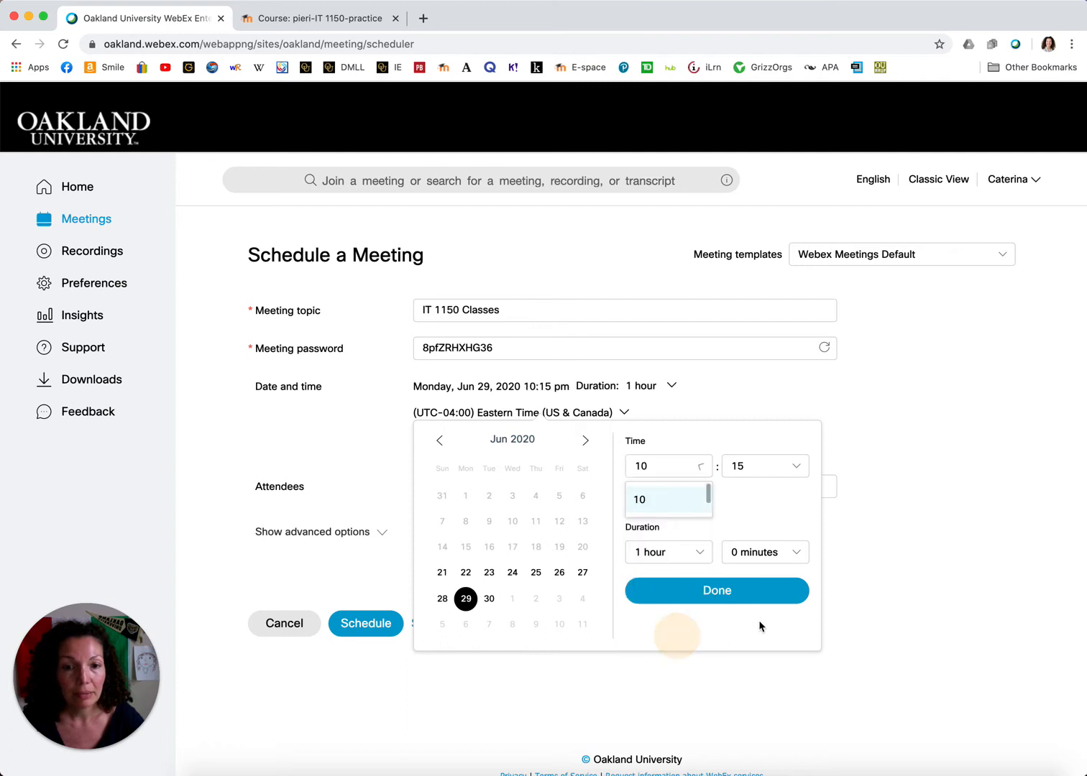
{"action": "left_click", "coordinate": [796, 466]}
{"action": "left_click", "coordinate": [772, 501]}
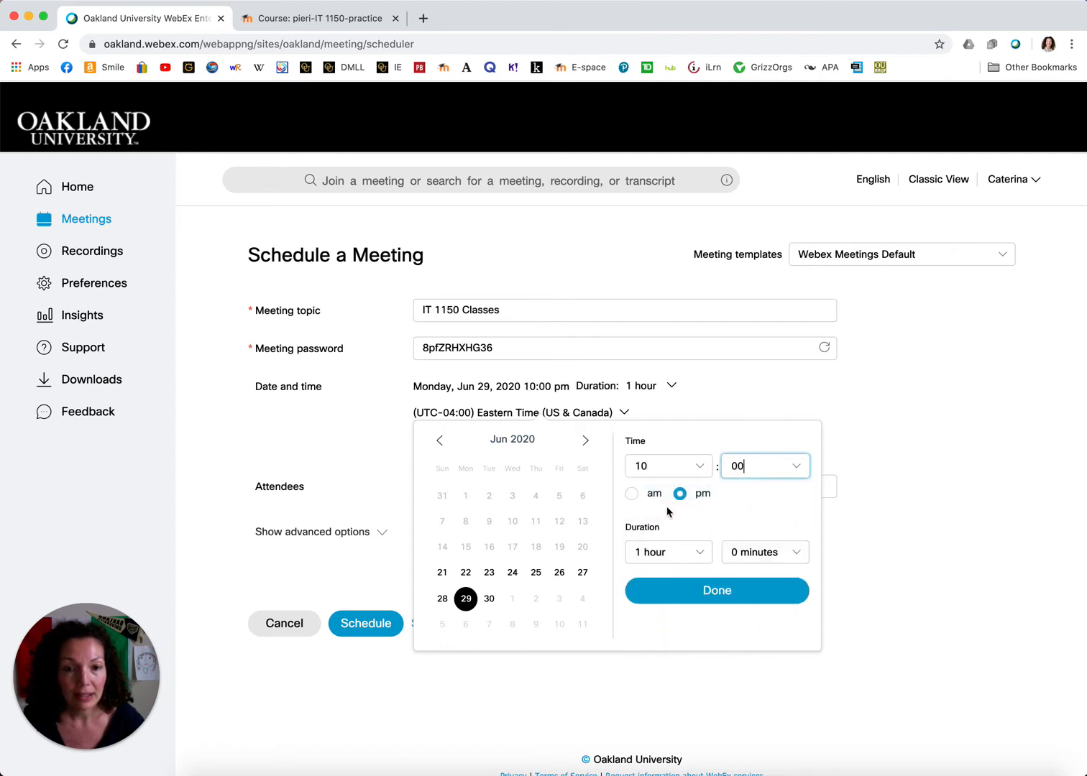
{"action": "left_click", "coordinate": [635, 496]}
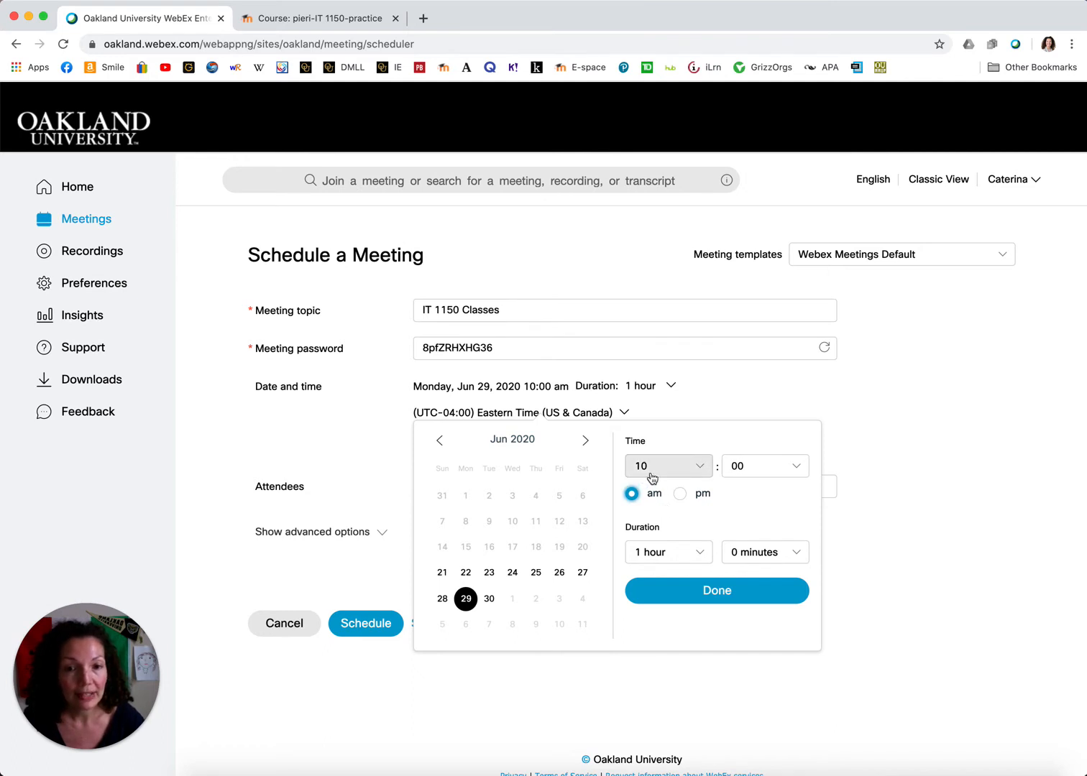
Step: Keep the 1-hour duration, confirm the time, and make the meeting recur
{"action": "left_click", "coordinate": [683, 560]}
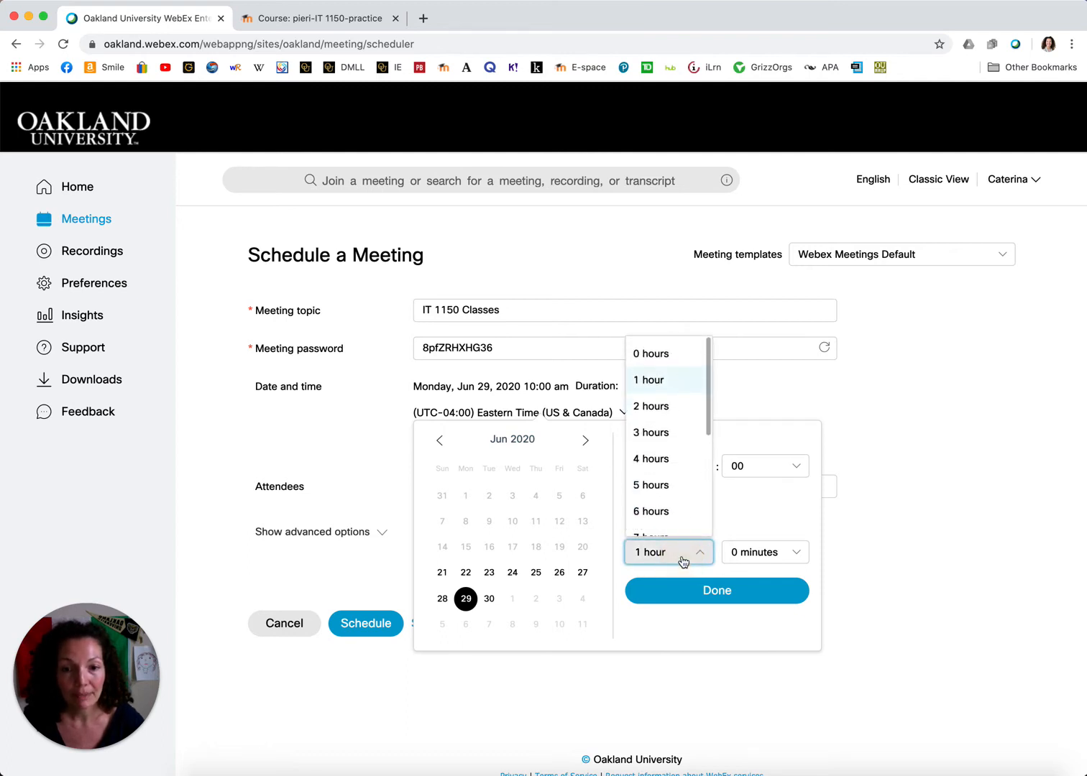
{"action": "left_click", "coordinate": [755, 510]}
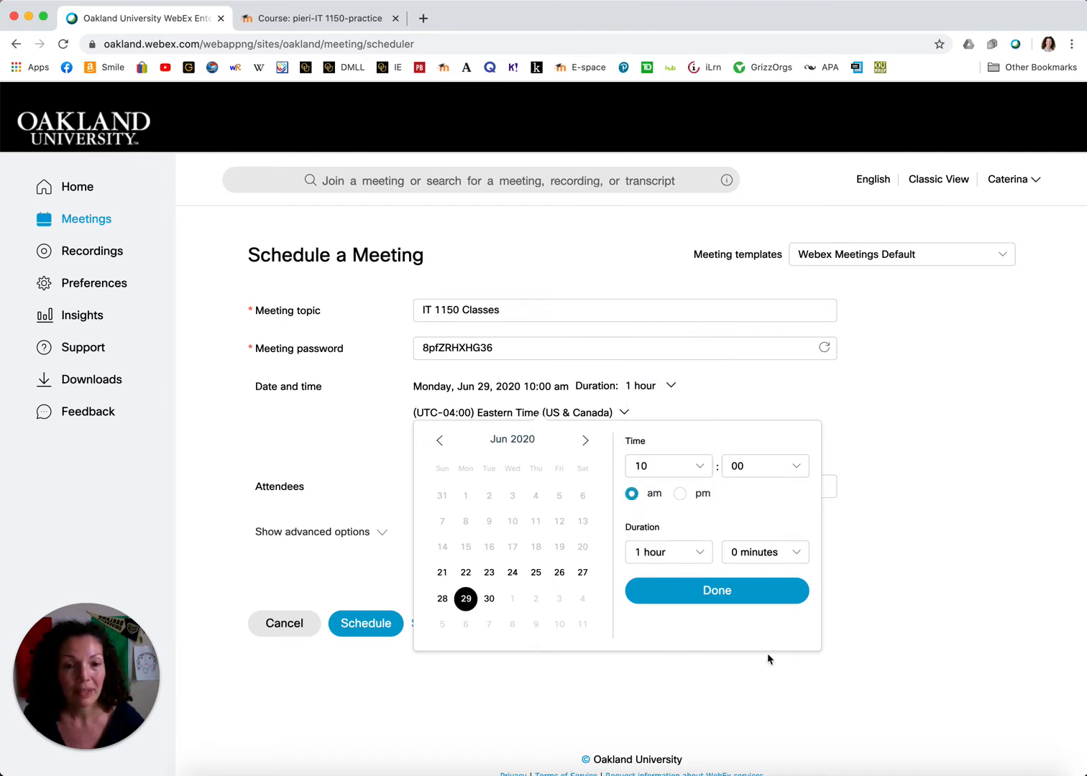
{"action": "left_click", "coordinate": [720, 596]}
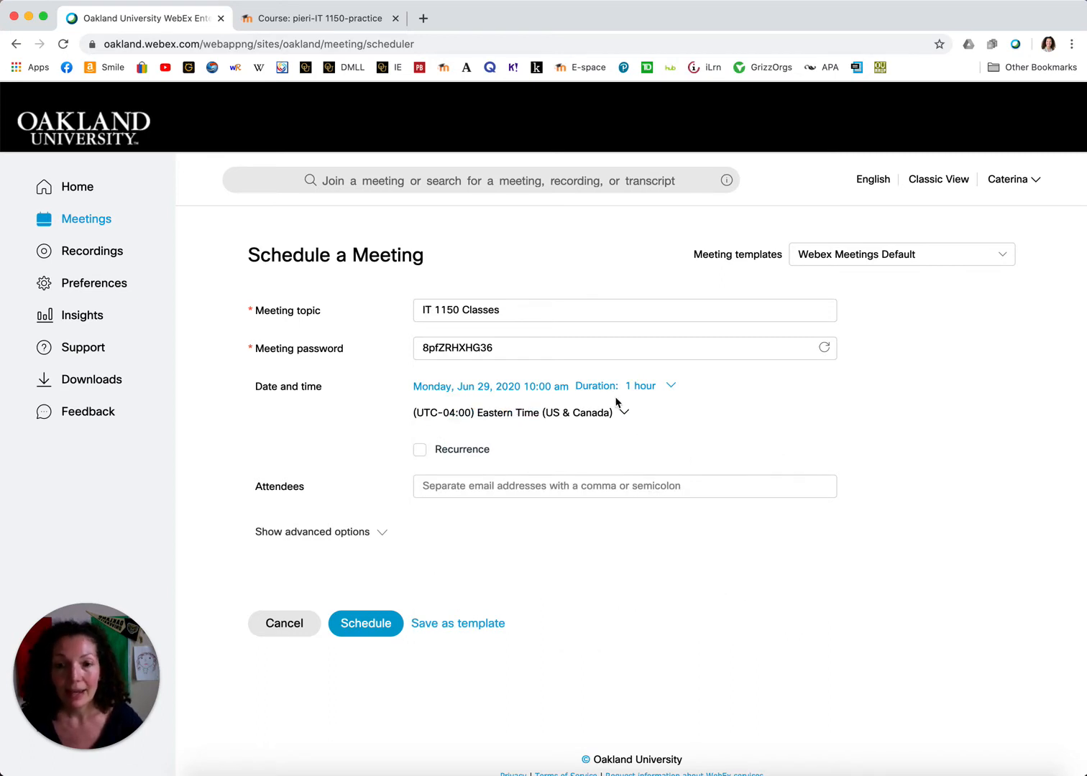
{"action": "left_click", "coordinate": [420, 450]}
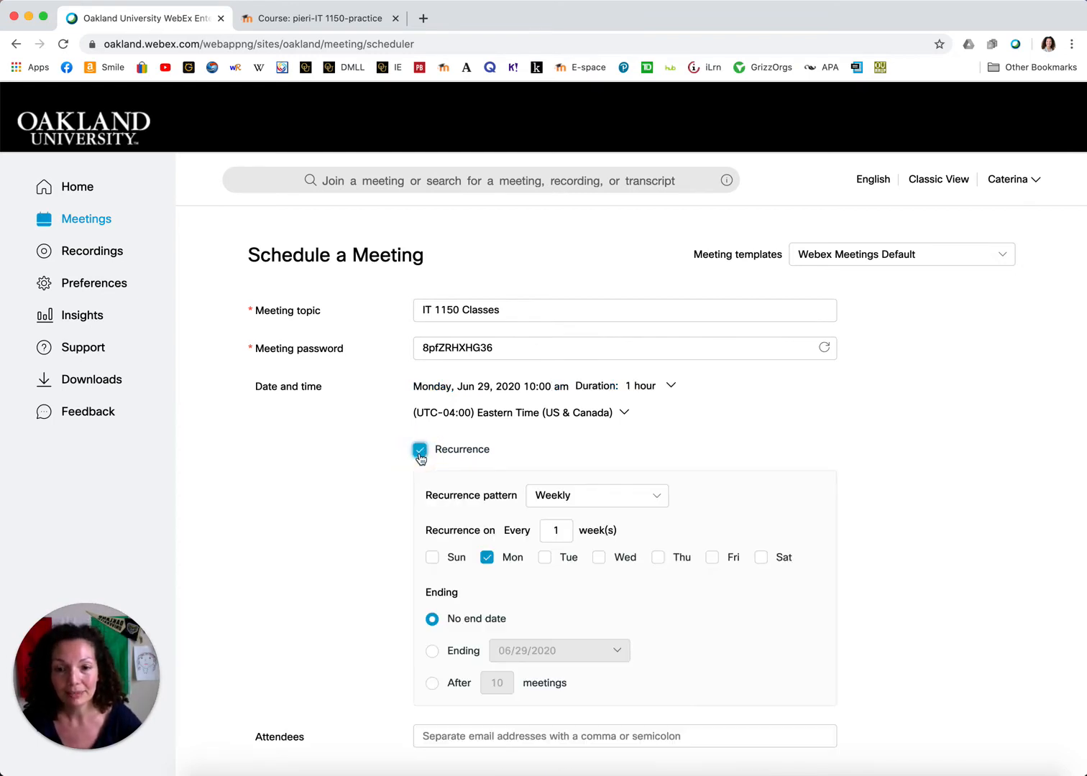
Step: Add Wednesday and Thursday to the weekly repeat days alongside Monday
{"action": "scroll", "coordinate": [881, 506], "scroll_direction": "down", "scroll_amount": 2}
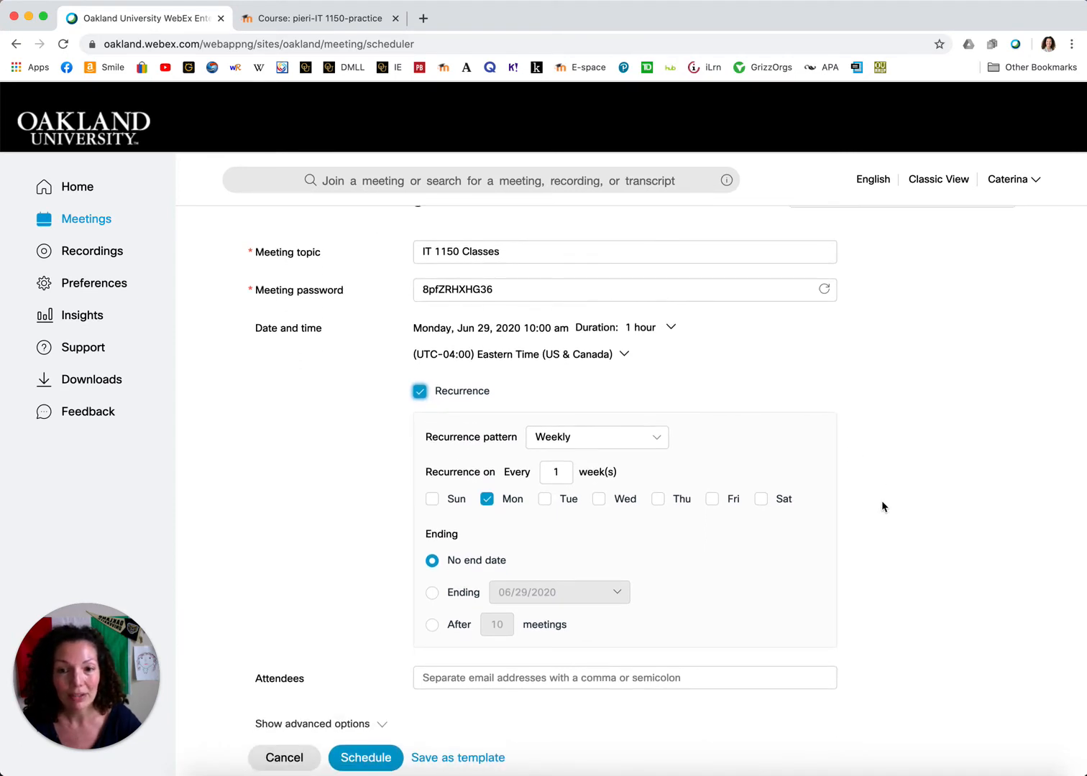
{"action": "scroll", "coordinate": [881, 506], "scroll_direction": "down", "scroll_amount": 1}
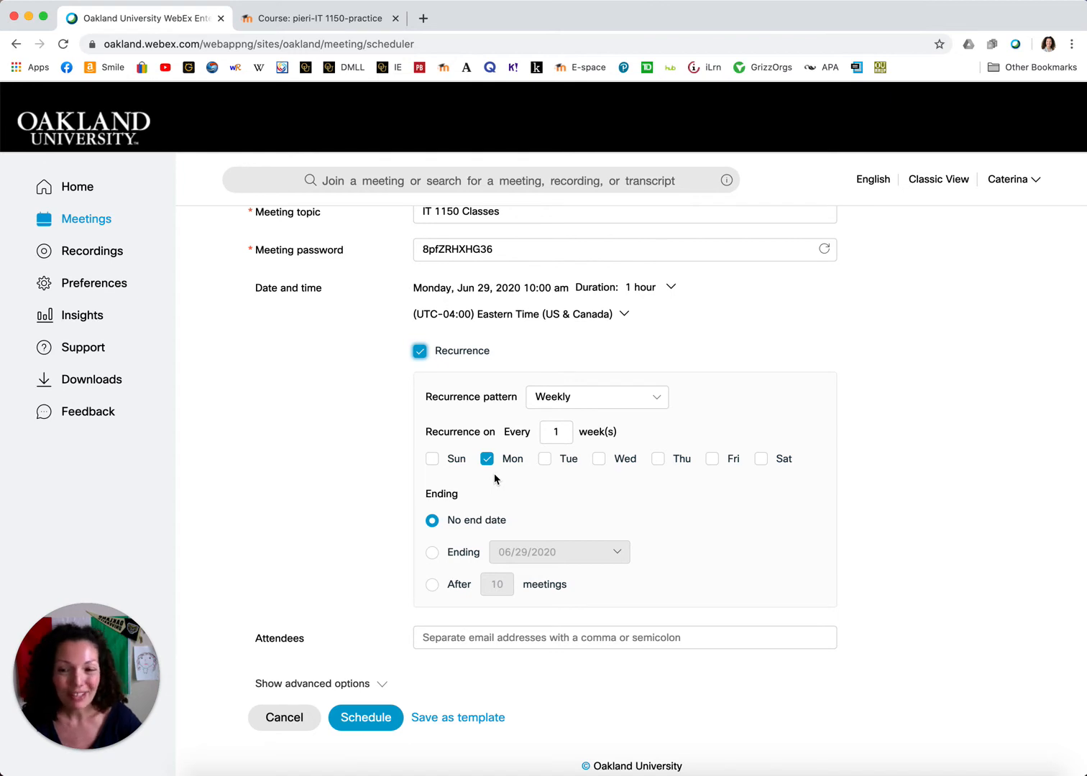
{"action": "left_click", "coordinate": [599, 459]}
{"action": "left_click", "coordinate": [656, 459]}
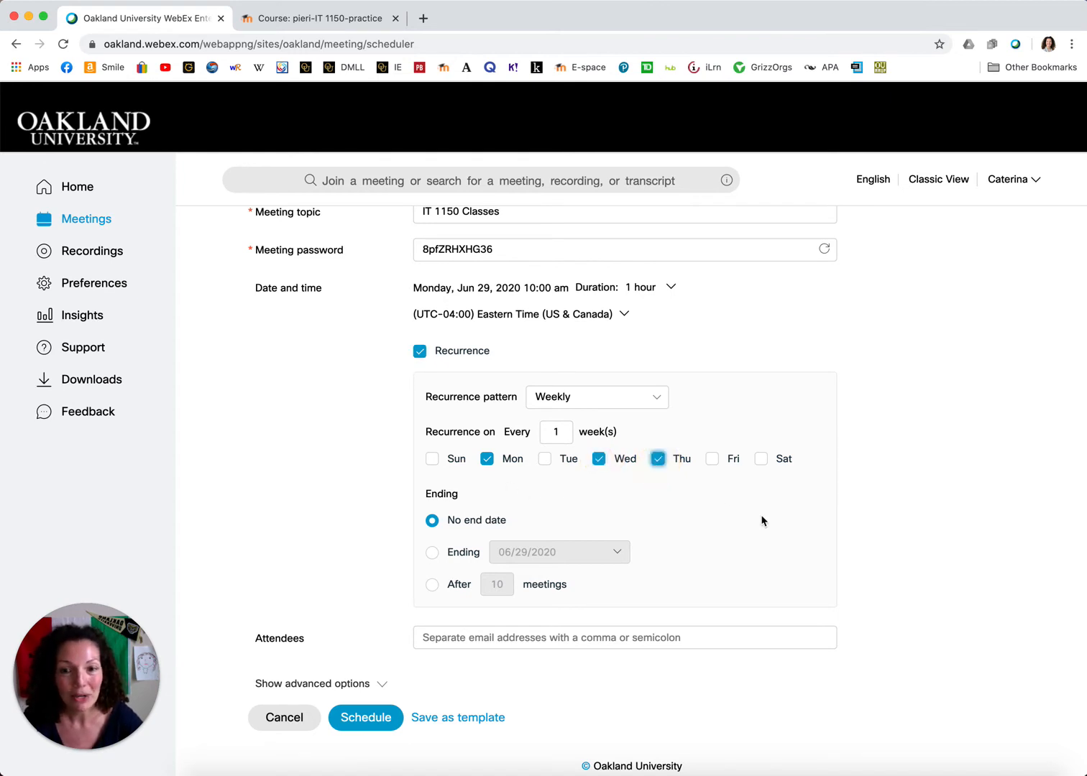
Step: End the weekly recurrence on August 13, 2020
{"action": "scroll", "coordinate": [758, 520], "scroll_direction": "down", "scroll_amount": 1}
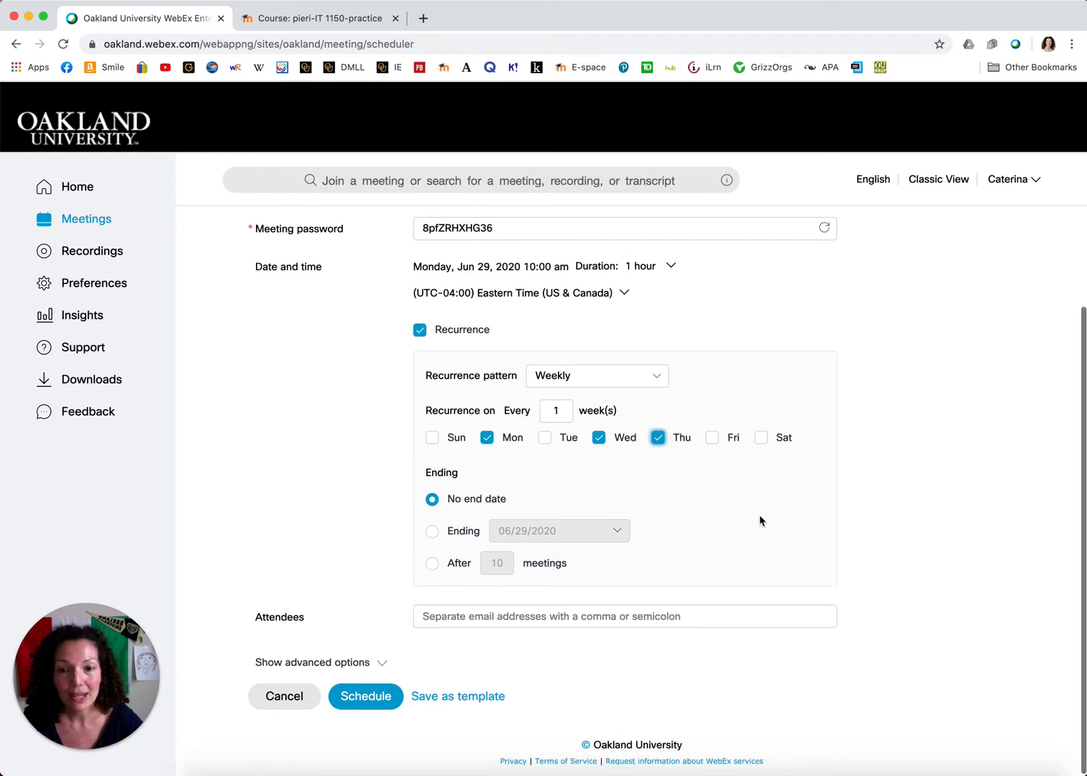
{"action": "left_click", "coordinate": [432, 533]}
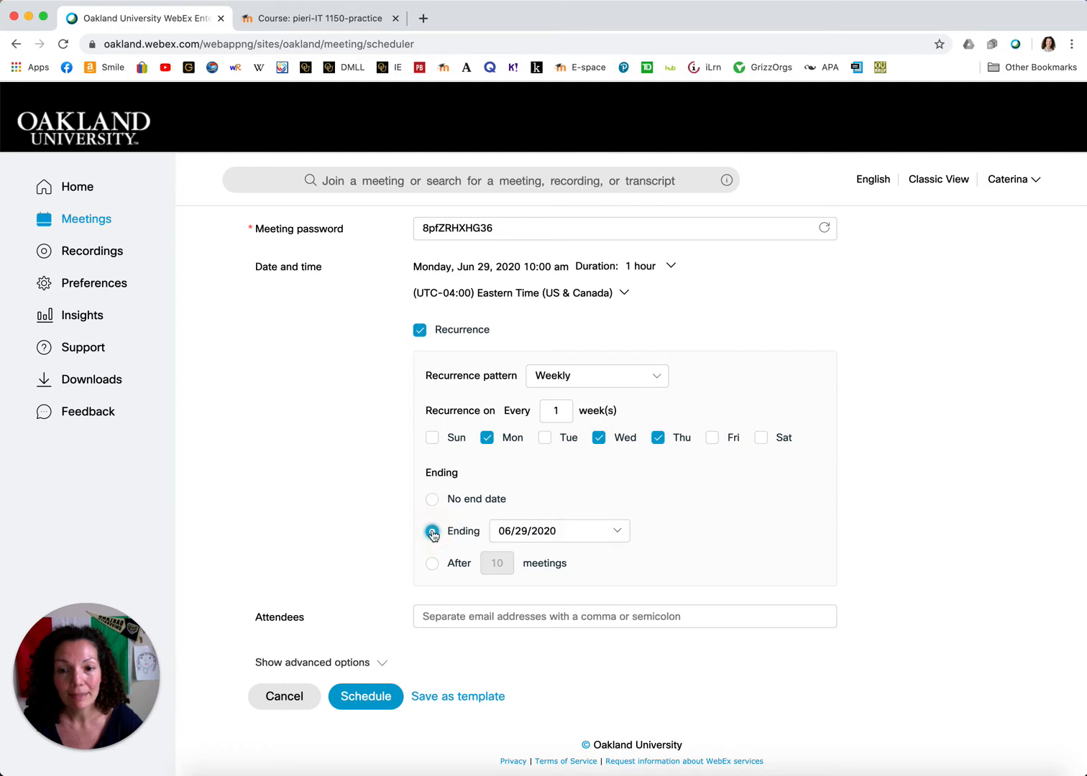
{"action": "left_click", "coordinate": [595, 532]}
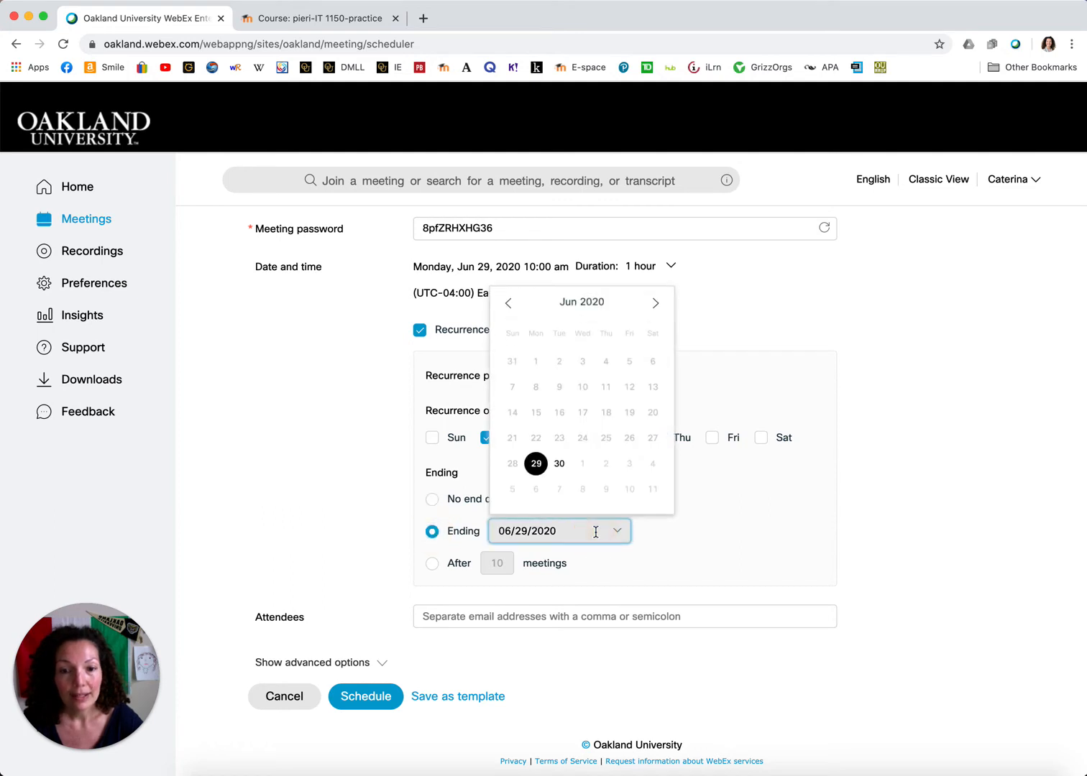
{"action": "left_click", "coordinate": [656, 304]}
{"action": "left_click", "coordinate": [656, 305]}
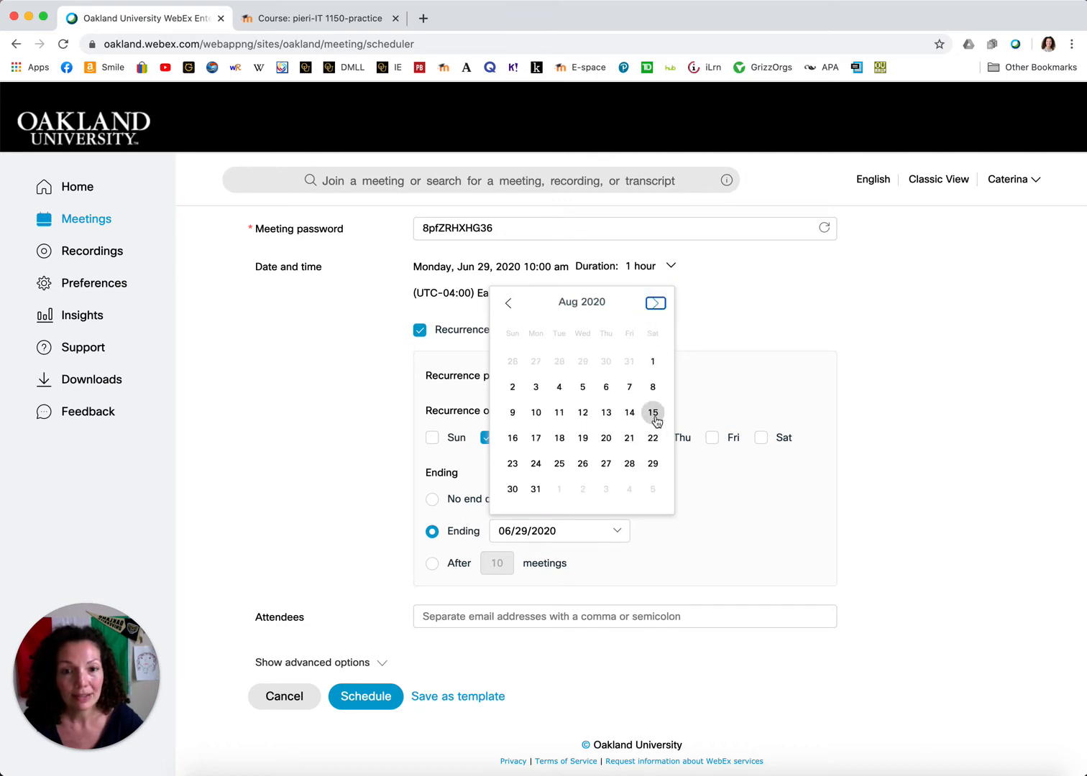
{"action": "left_click", "coordinate": [605, 415]}
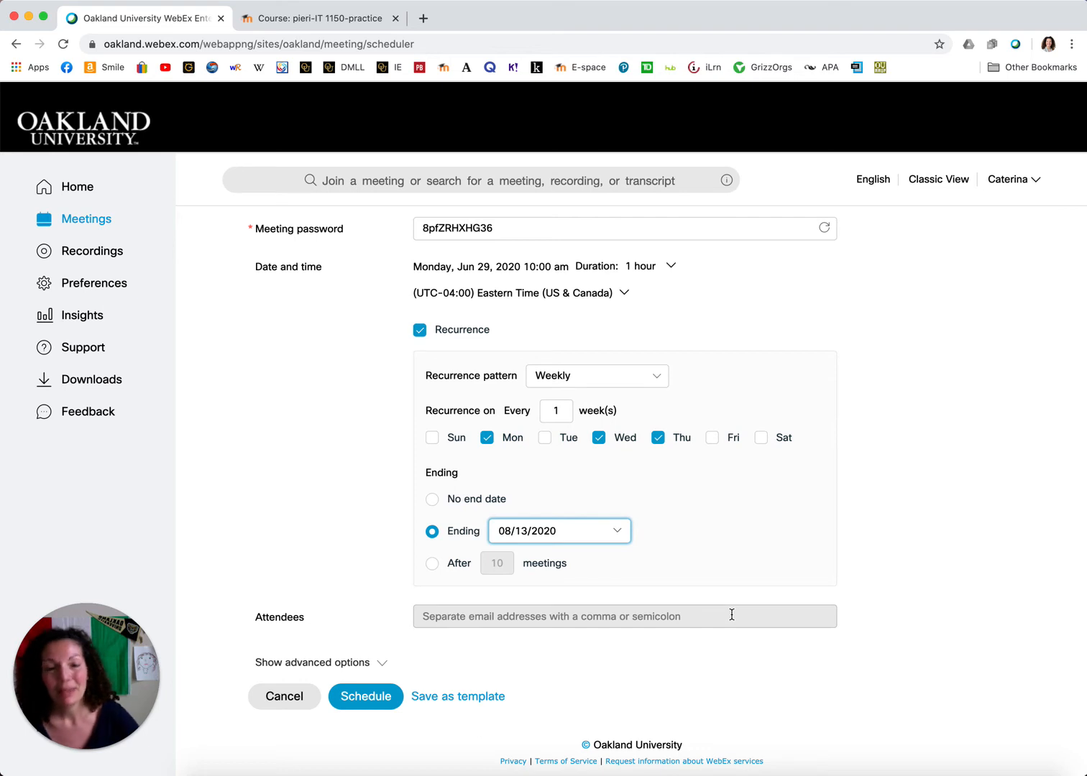
Step: Show advanced options and expand the Audio connection, Agenda and Scheduling Options sections
{"action": "left_click", "coordinate": [322, 664]}
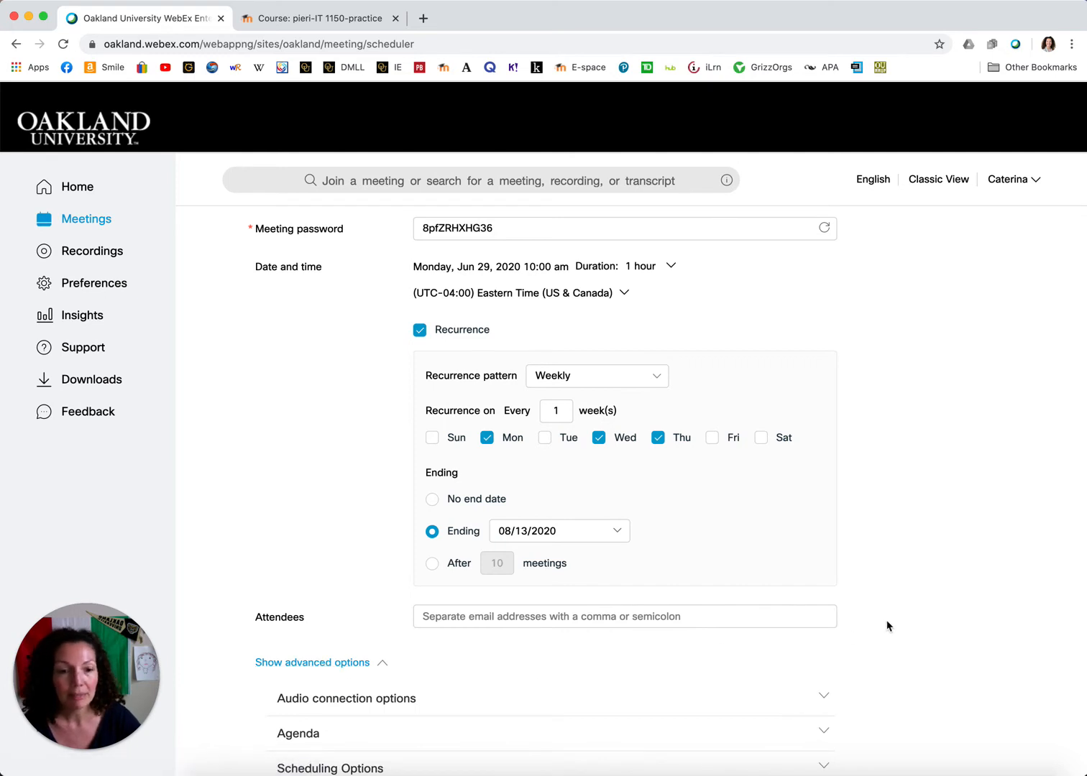
{"action": "scroll", "coordinate": [887, 626], "scroll_direction": "down", "scroll_amount": 3}
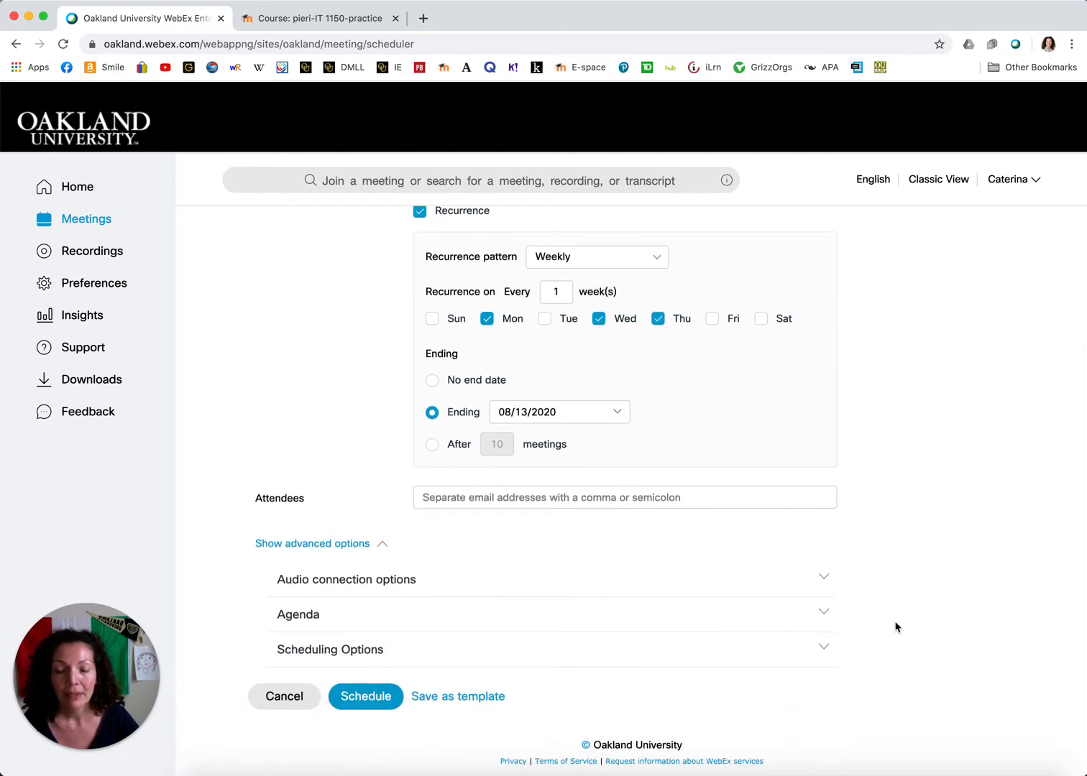
{"action": "left_click", "coordinate": [825, 580]}
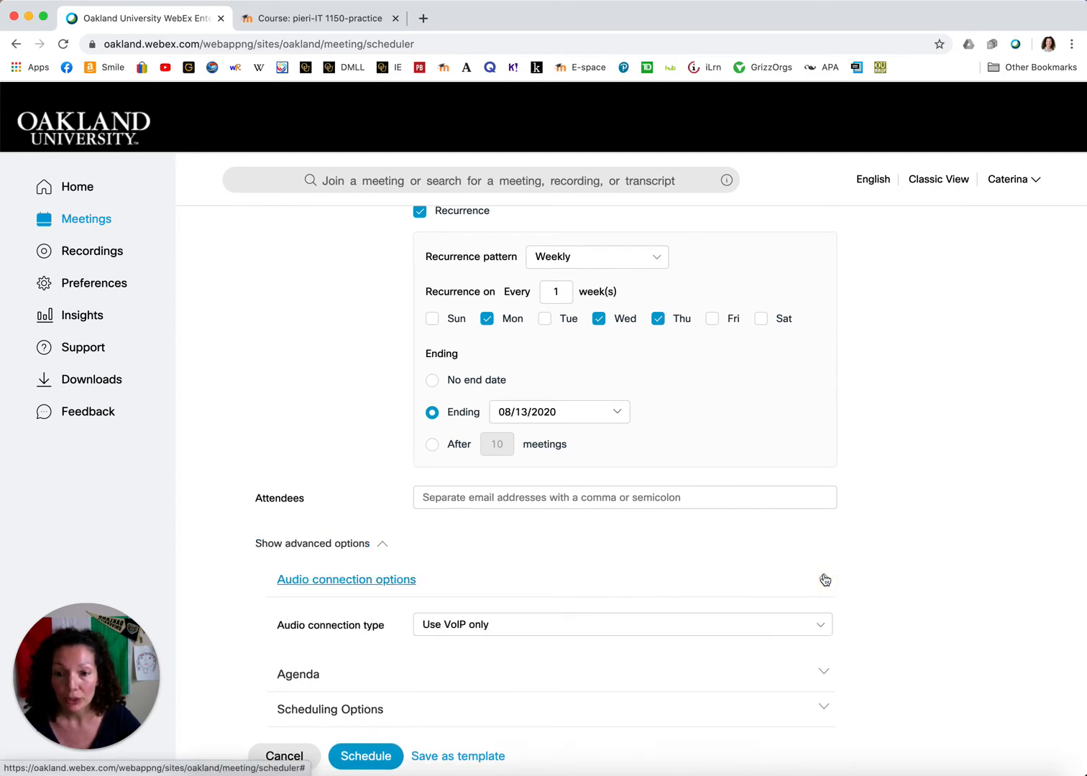
{"action": "scroll", "coordinate": [893, 596], "scroll_direction": "down", "scroll_amount": 2}
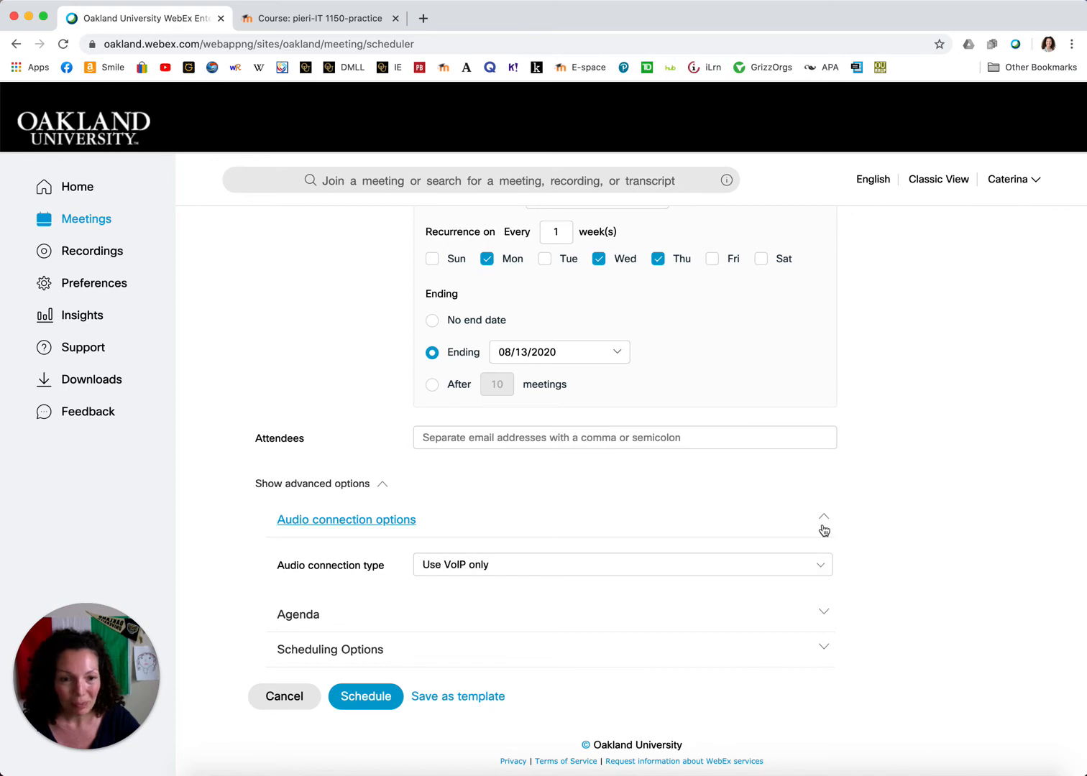
{"action": "left_click", "coordinate": [817, 615]}
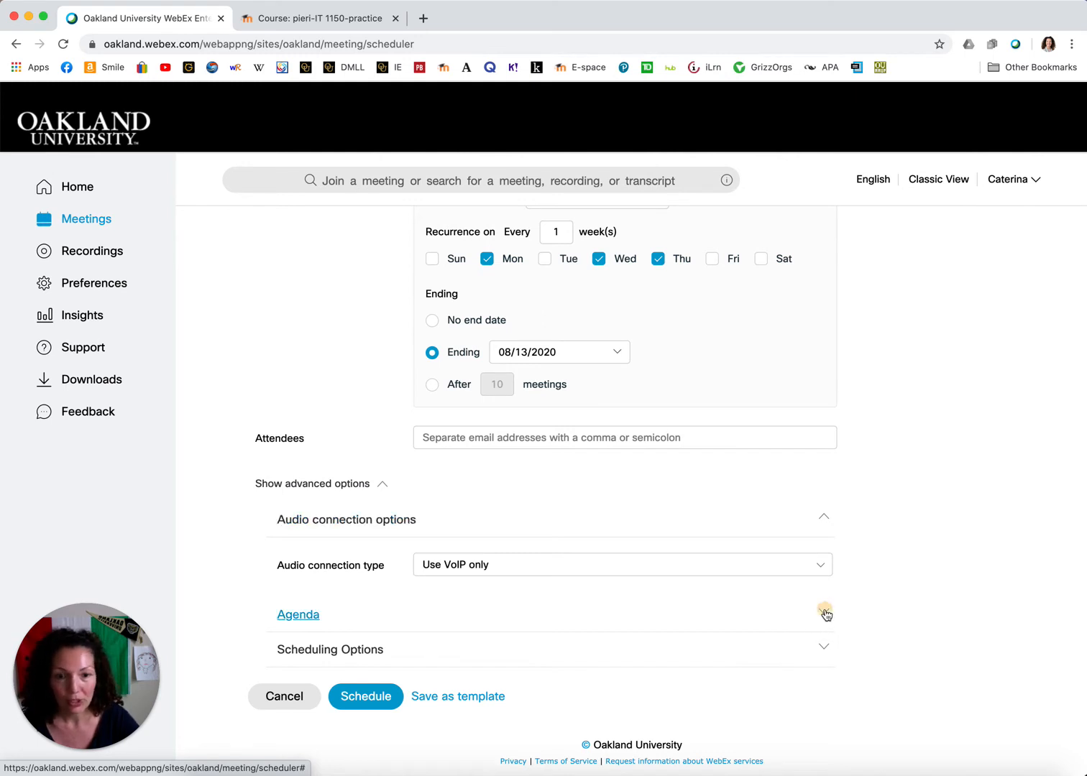
{"action": "scroll", "coordinate": [903, 620], "scroll_direction": "down", "scroll_amount": 2}
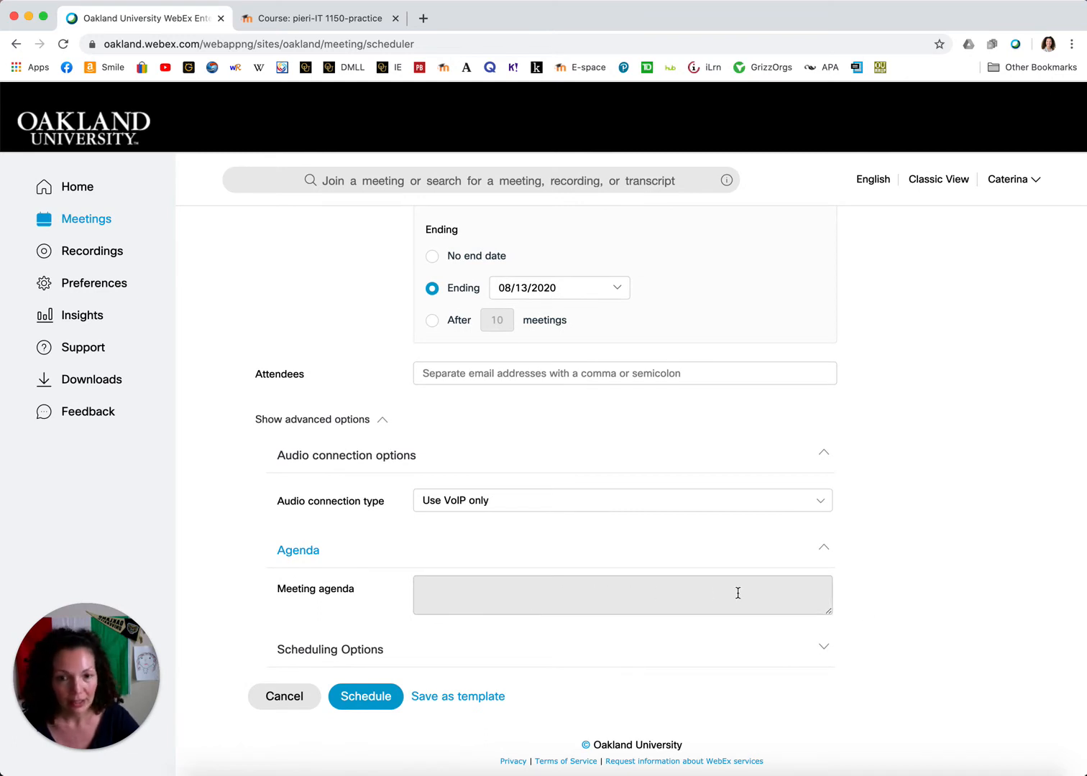
{"action": "left_click", "coordinate": [824, 649]}
Step: Scroll down through the scheduling options to the Schedule button
{"action": "scroll", "coordinate": [938, 618], "scroll_direction": "down", "scroll_amount": 2}
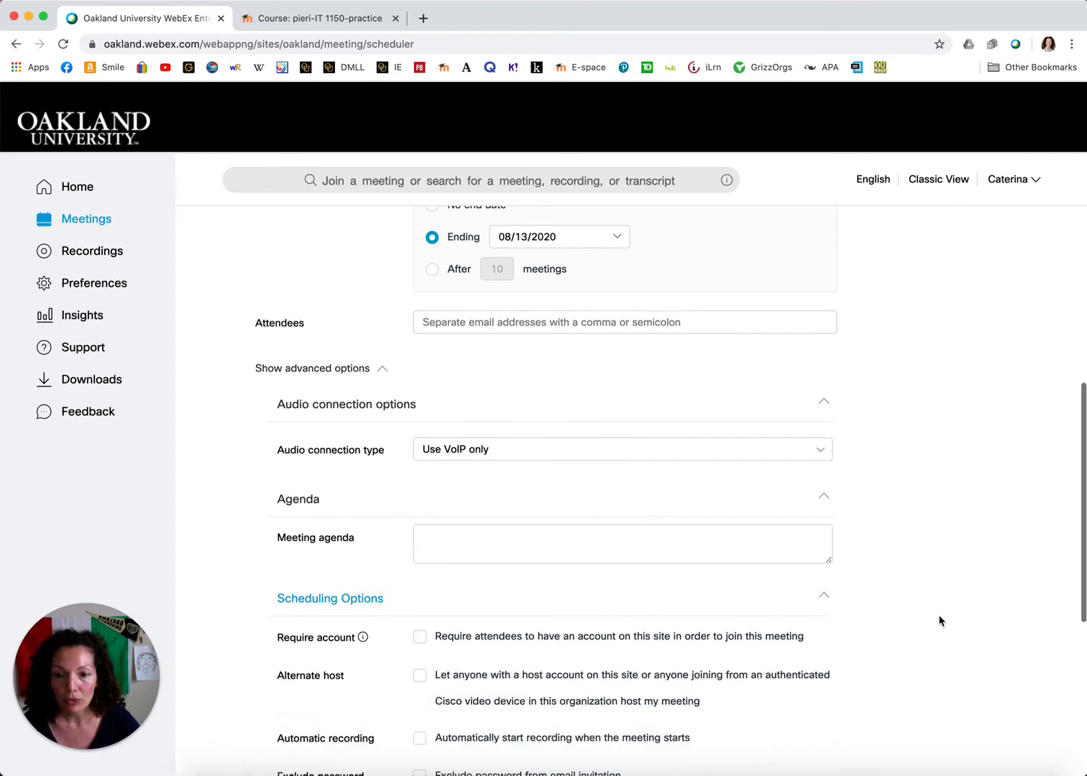
{"action": "scroll", "coordinate": [939, 620], "scroll_direction": "down", "scroll_amount": 4}
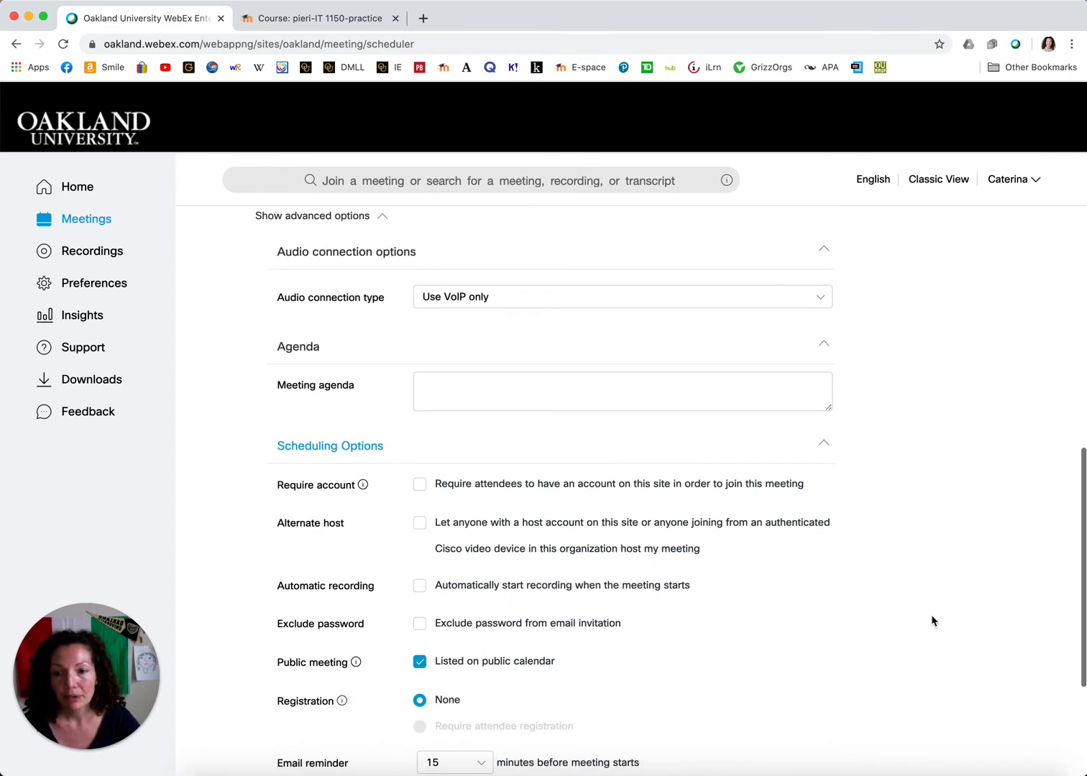
{"action": "scroll", "coordinate": [932, 620], "scroll_direction": "down", "scroll_amount": 1}
{"action": "scroll", "coordinate": [933, 619], "scroll_direction": "down", "scroll_amount": 1}
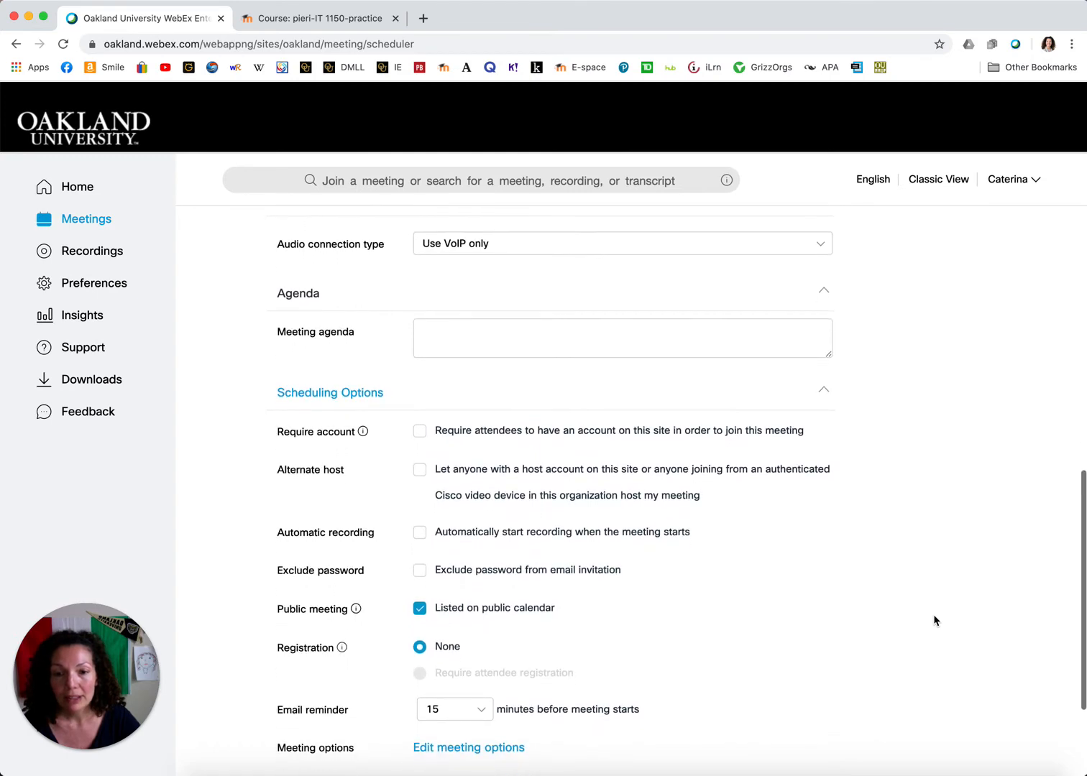
{"action": "scroll", "coordinate": [934, 620], "scroll_direction": "down", "scroll_amount": 3}
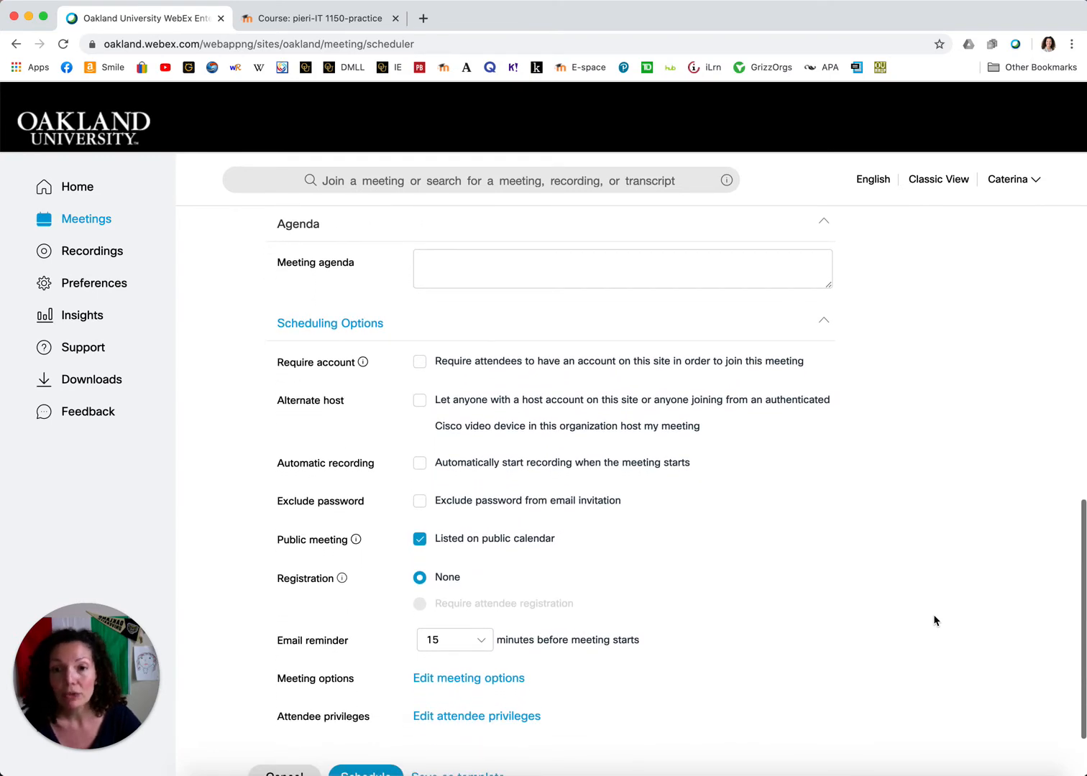
{"action": "scroll", "coordinate": [935, 619], "scroll_direction": "down", "scroll_amount": 2}
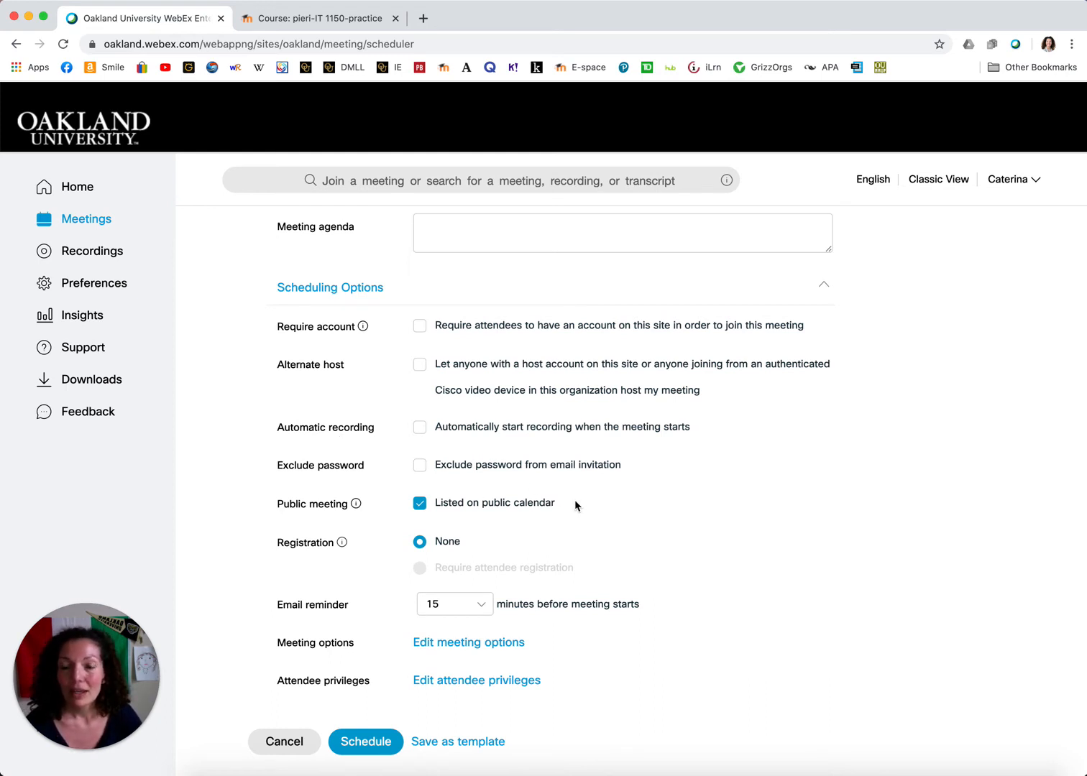
Step: Leave automatic recording off and schedule the recurring IT 1150 Classes meeting
{"action": "left_click", "coordinate": [421, 430]}
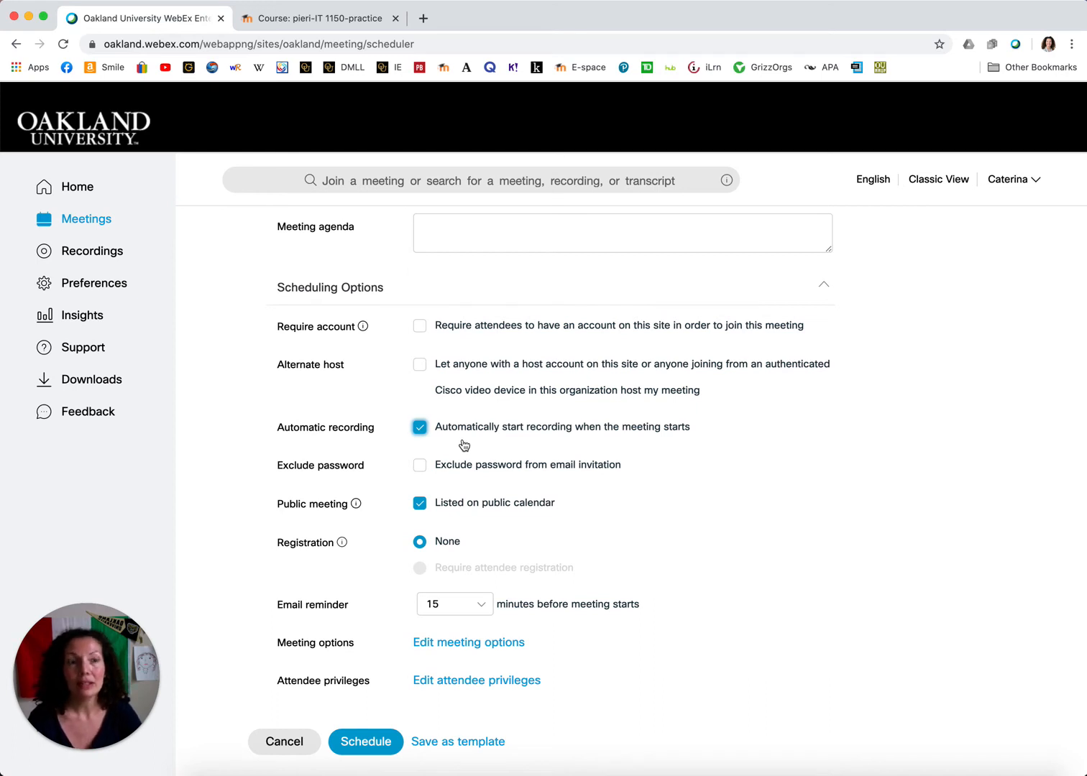
{"action": "left_click", "coordinate": [420, 428]}
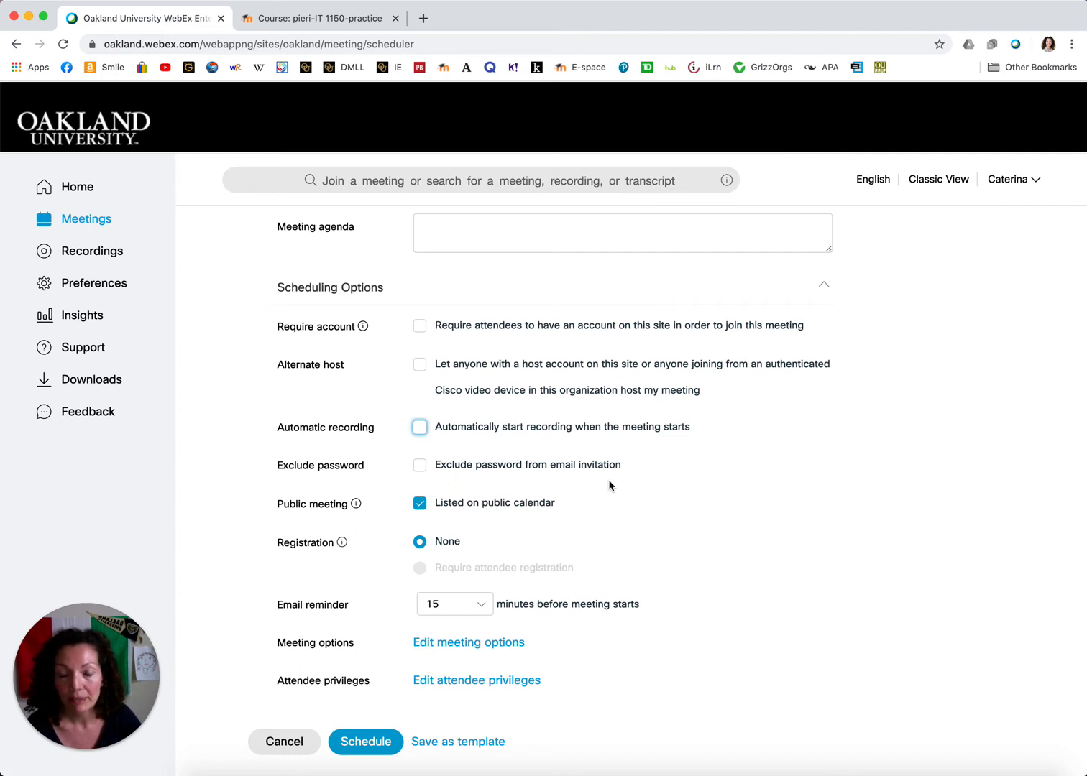
{"action": "scroll", "coordinate": [628, 486], "scroll_direction": "down", "scroll_amount": 2}
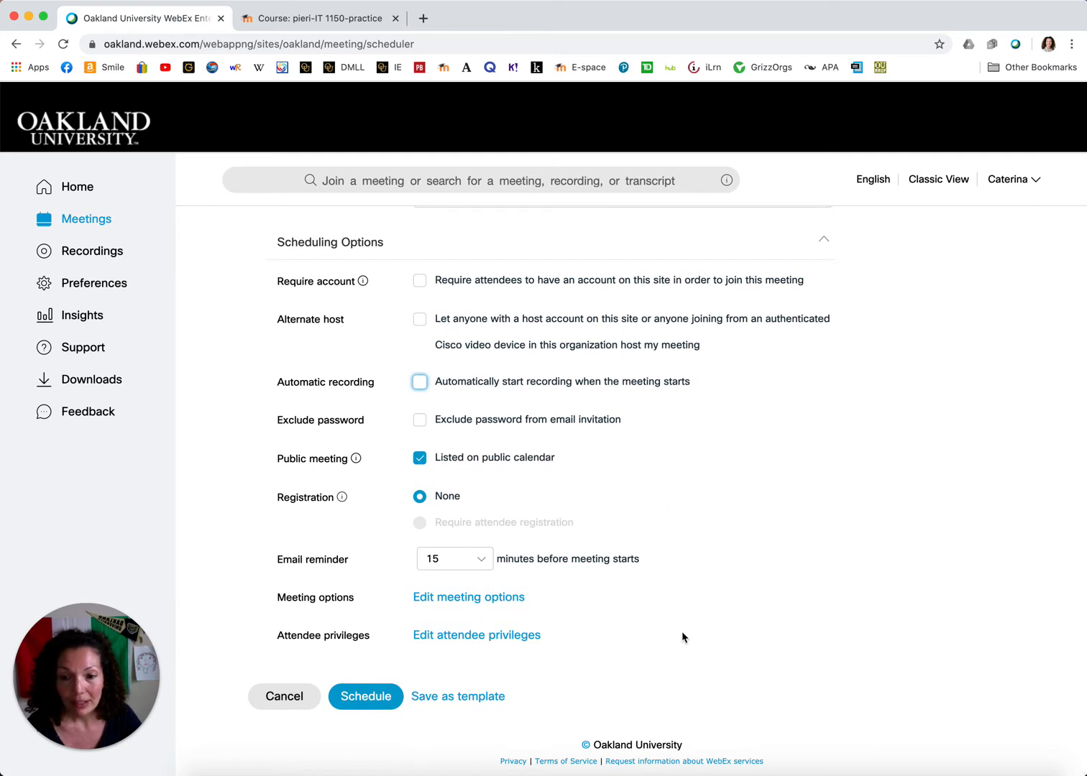
{"action": "scroll", "coordinate": [759, 550], "scroll_direction": "up", "scroll_amount": 1}
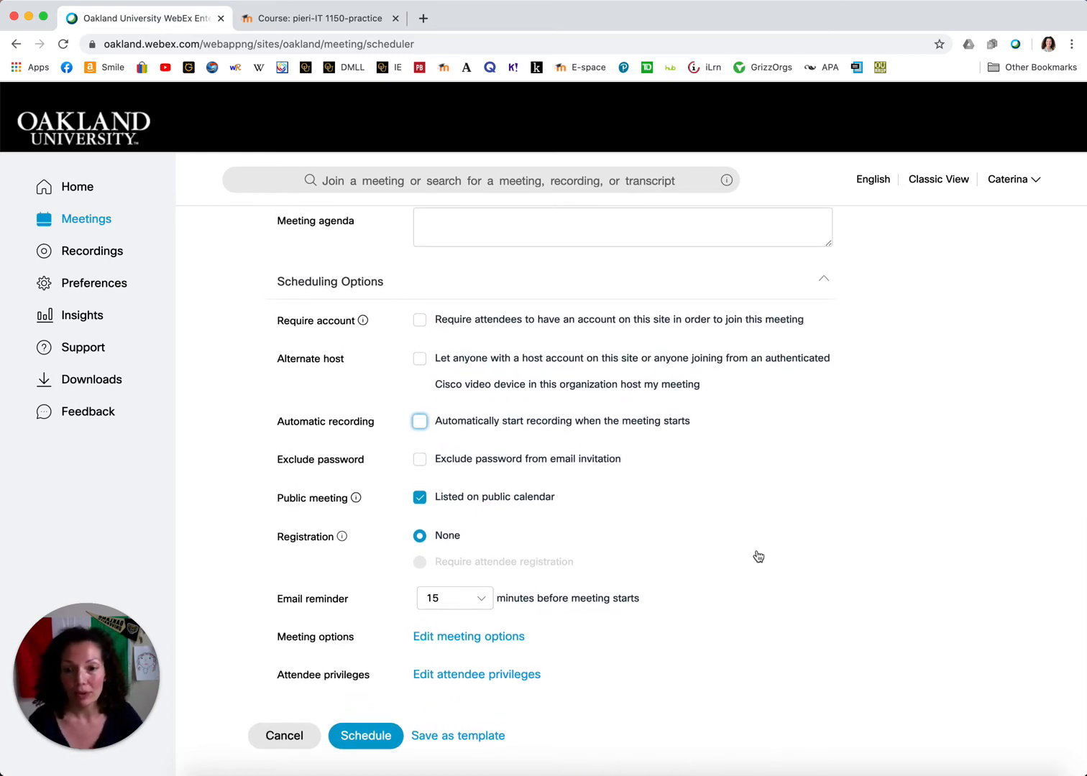
{"action": "scroll", "coordinate": [766, 559], "scroll_direction": "down", "scroll_amount": 1}
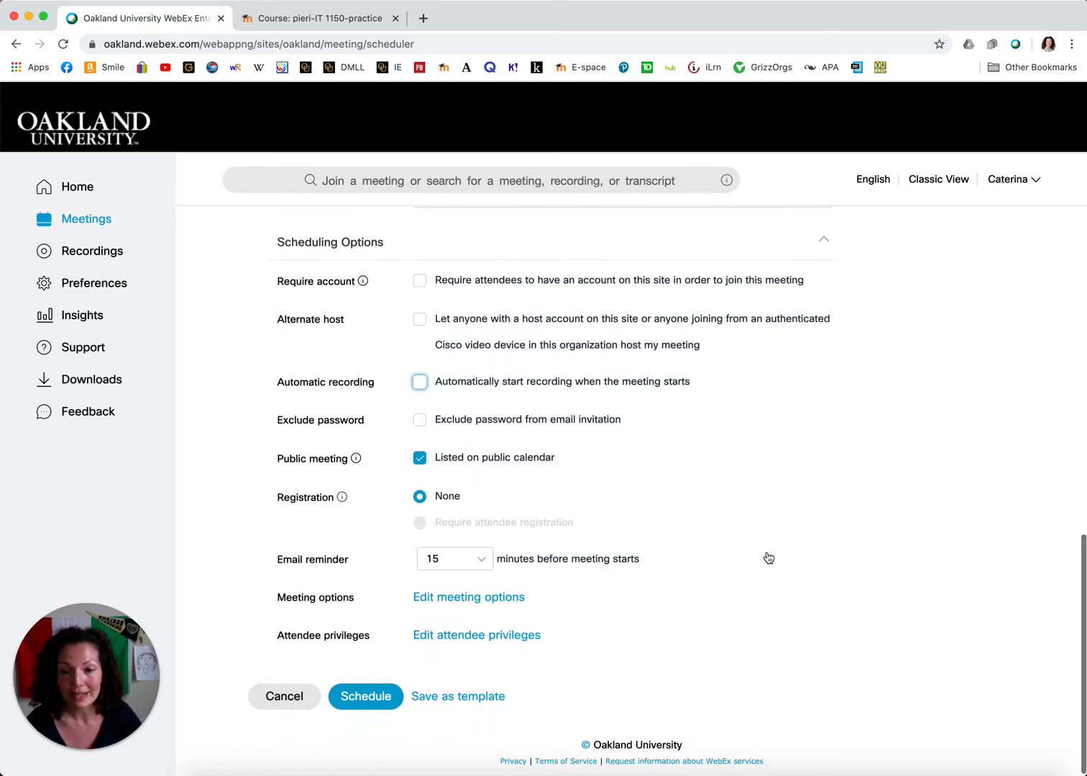
{"action": "left_click", "coordinate": [366, 696]}
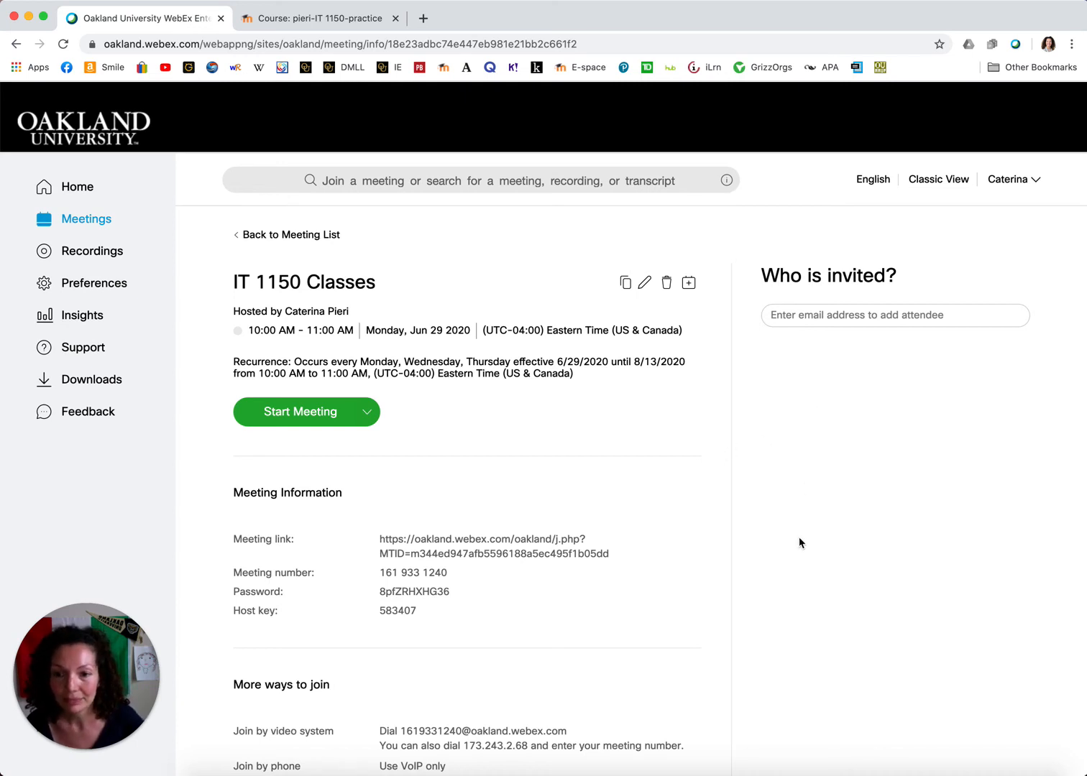
Step: Copy the IT 1150 Classes meeting link and return to the IT 1150-practice Moodle course tab
{"action": "scroll", "coordinate": [799, 542], "scroll_direction": "down", "scroll_amount": 2}
{"action": "triple_click", "coordinate": [372, 486]}
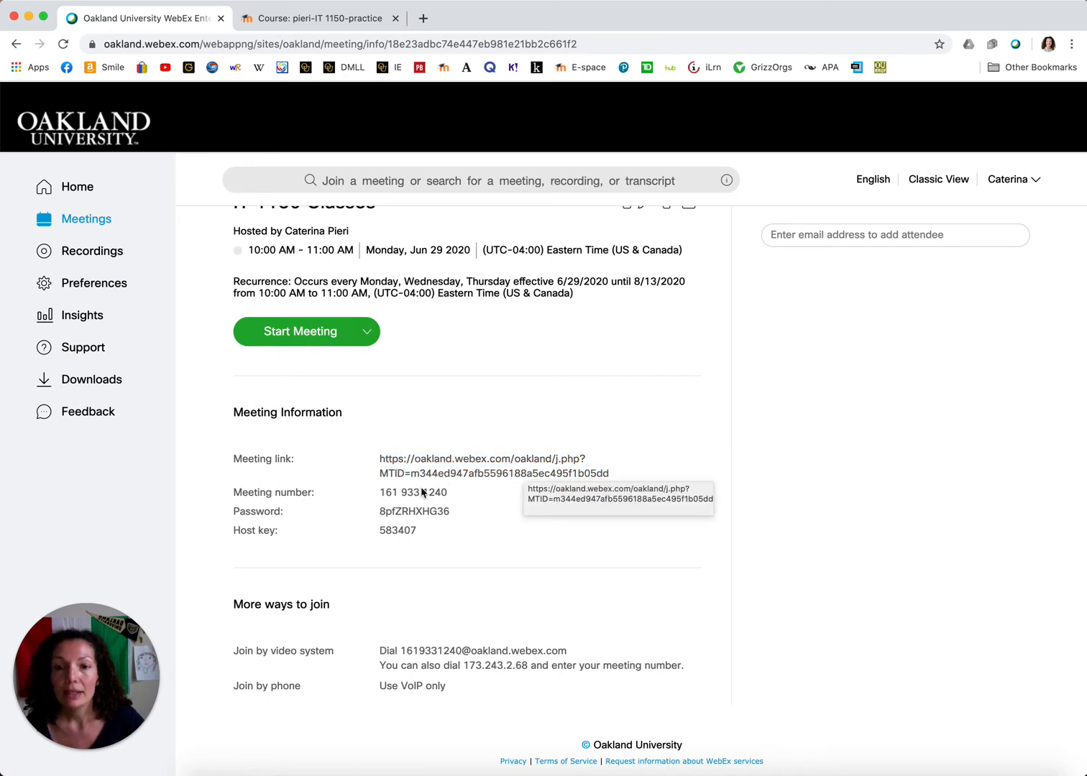
{"action": "triple_click", "coordinate": [415, 494]}
{"action": "left_click", "coordinate": [416, 496]}
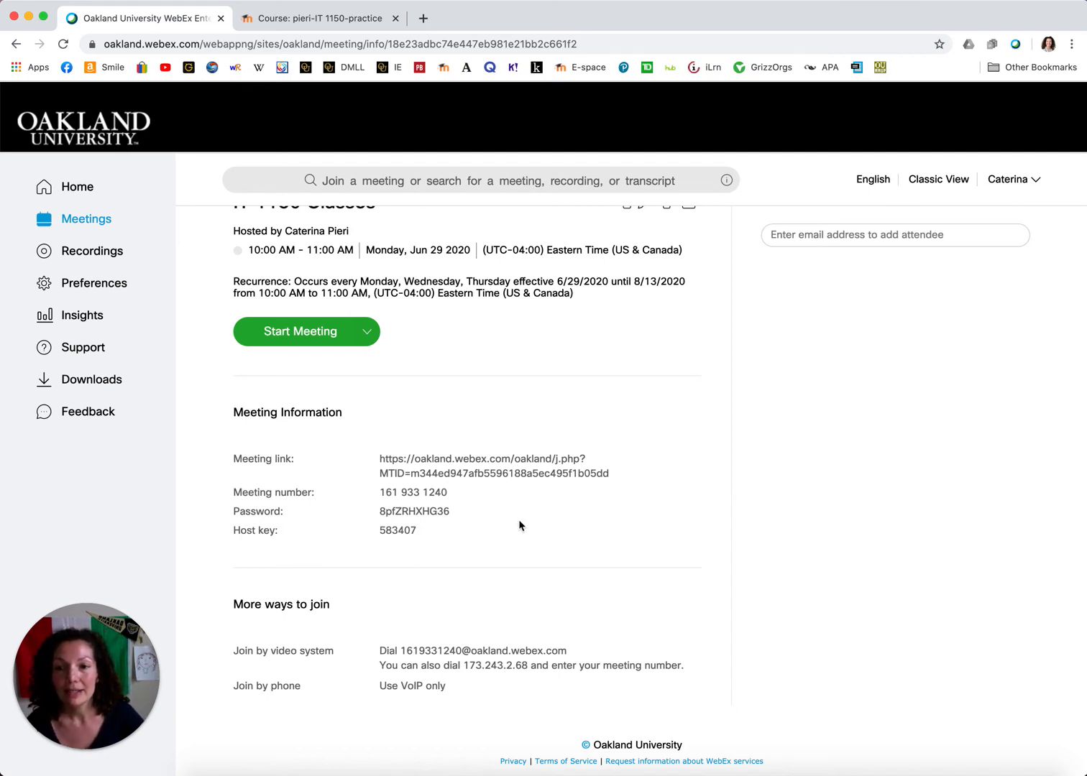
{"action": "triple_click", "coordinate": [525, 478]}
{"action": "left_click", "coordinate": [449, 514]}
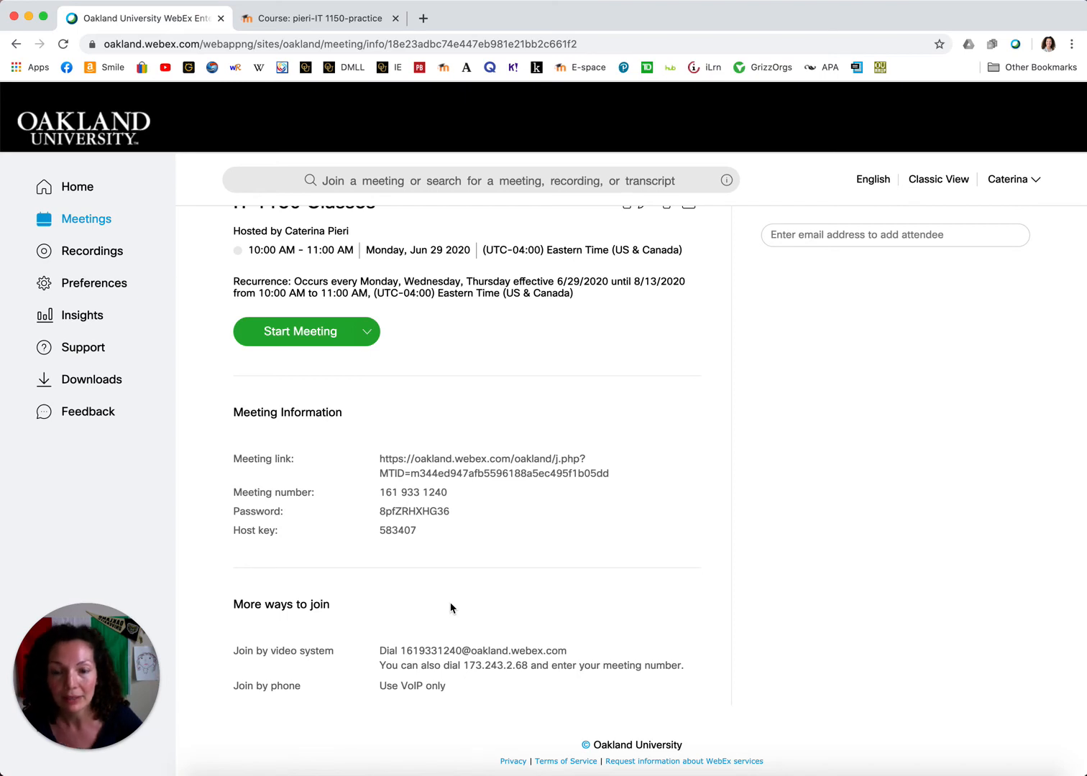
{"action": "triple_click", "coordinate": [490, 463]}
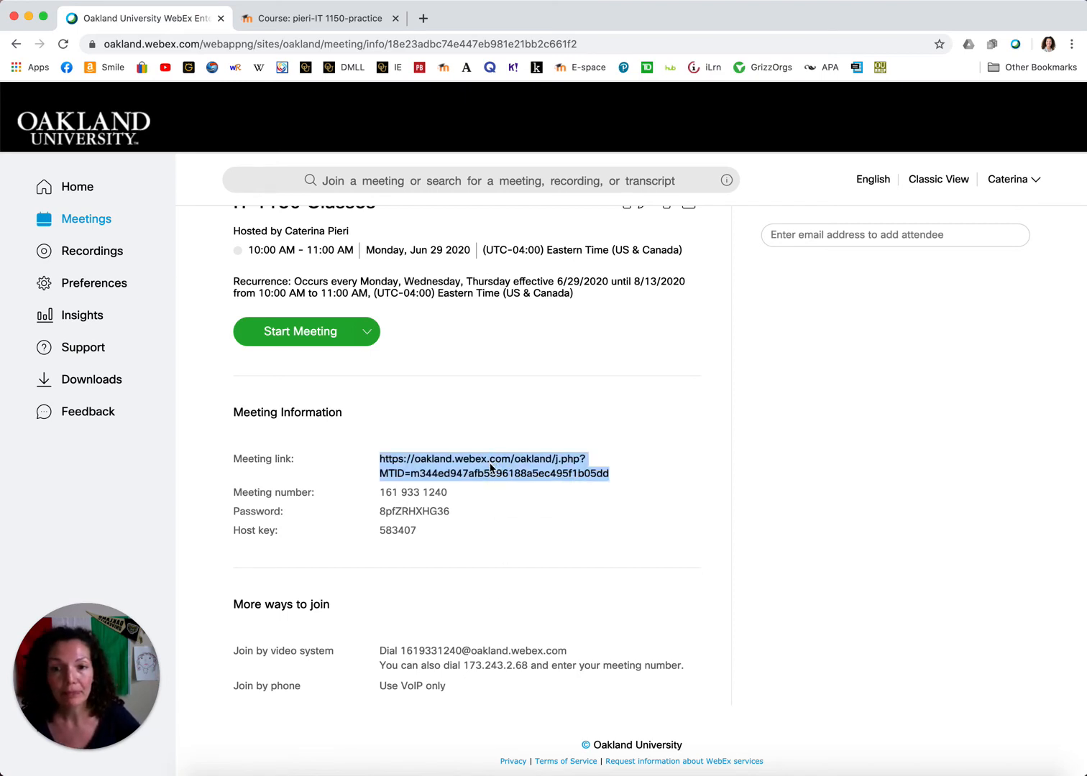
{"action": "right_click", "coordinate": [491, 467]}
{"action": "left_click", "coordinate": [517, 492]}
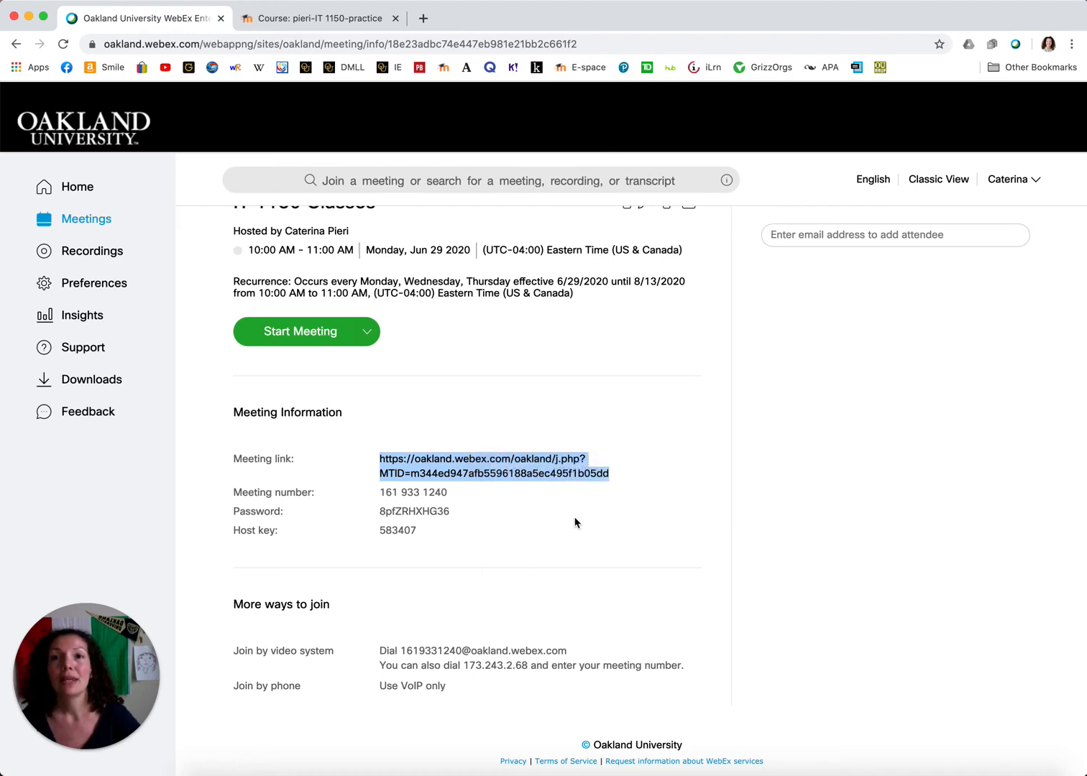
{"action": "left_click", "coordinate": [314, 20]}
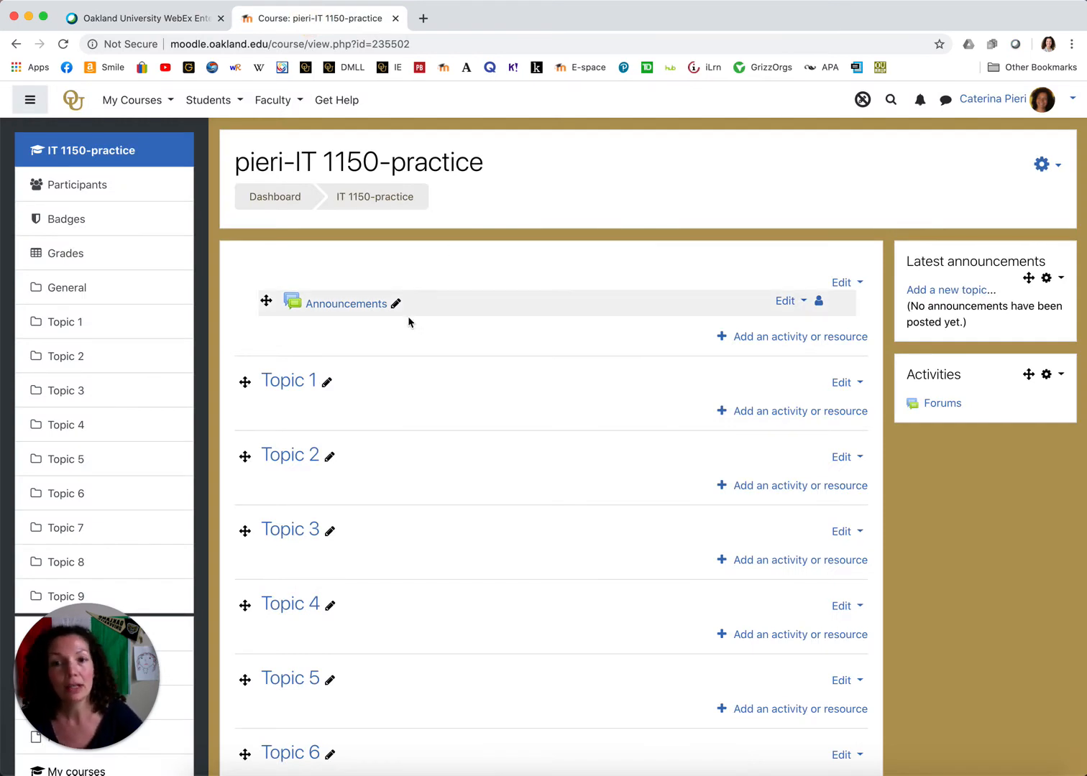
Step: Open the course's Announcements forum and add a new topic
{"action": "left_click", "coordinate": [361, 306]}
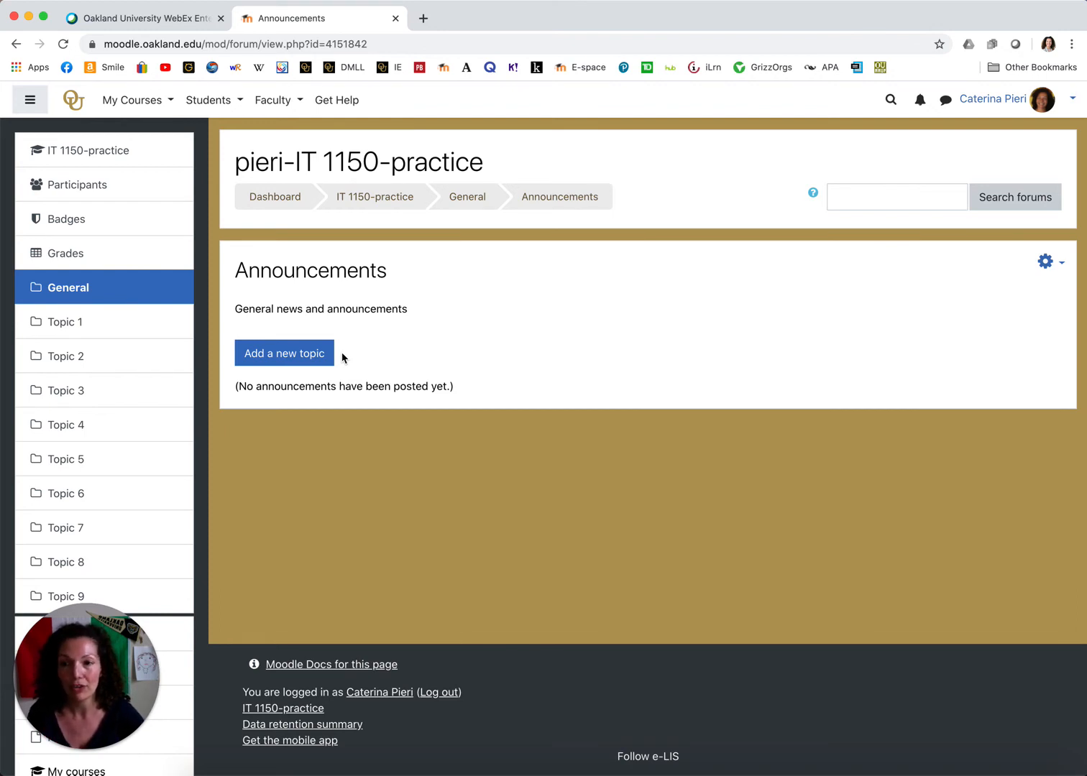
{"action": "left_click", "coordinate": [293, 355]}
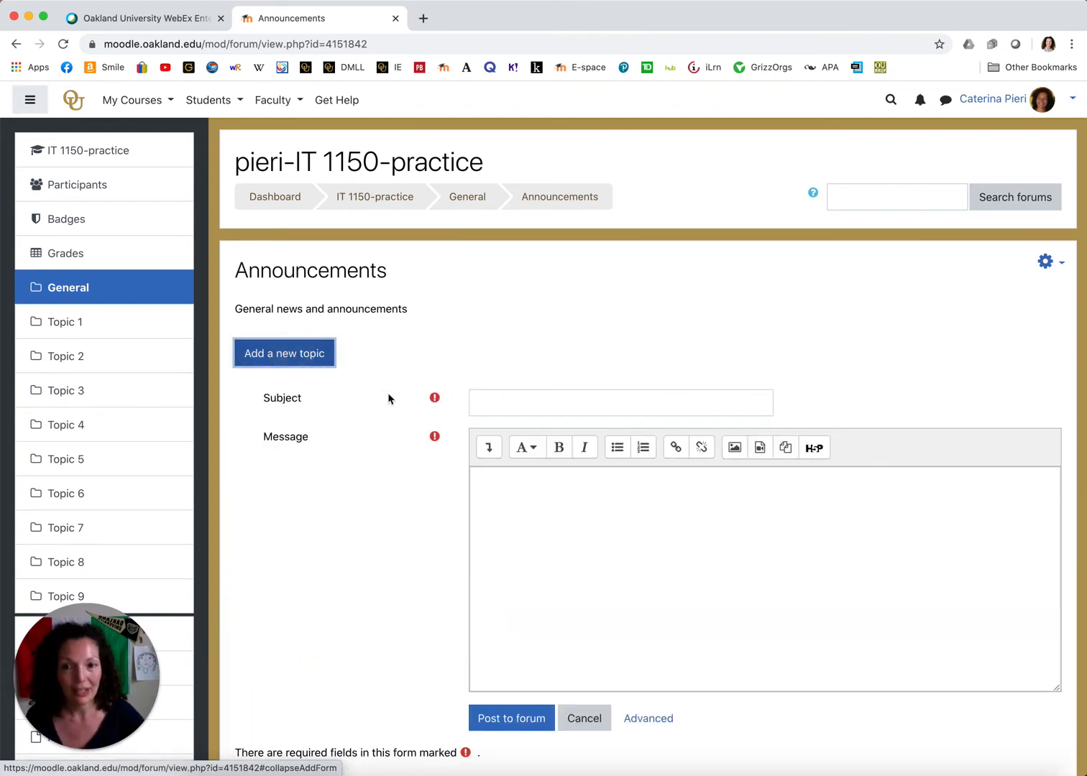
Step: Title the announcement 'Instructions for WebEx Classes' and write the pasted meeting link message, starting a 'Password:' line
{"action": "left_click", "coordinate": [565, 405]}
{"action": "type", "text": "In"}
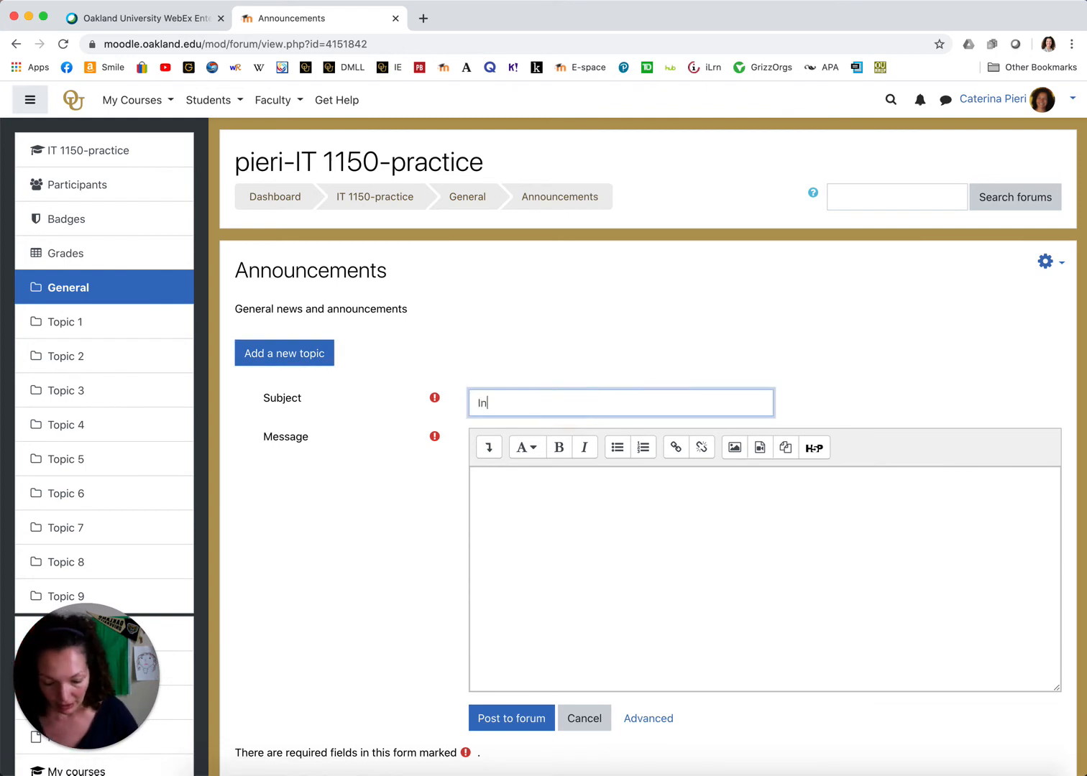
{"action": "type", "text": "struction"}
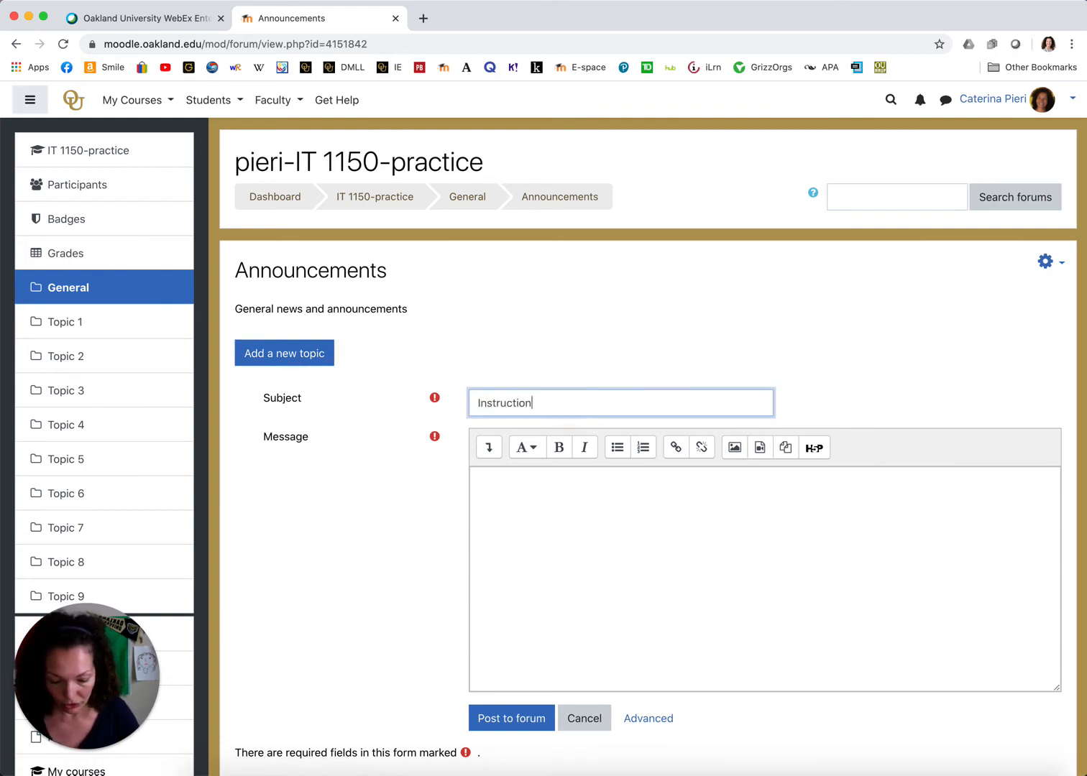
{"action": "type", "text": "s for"}
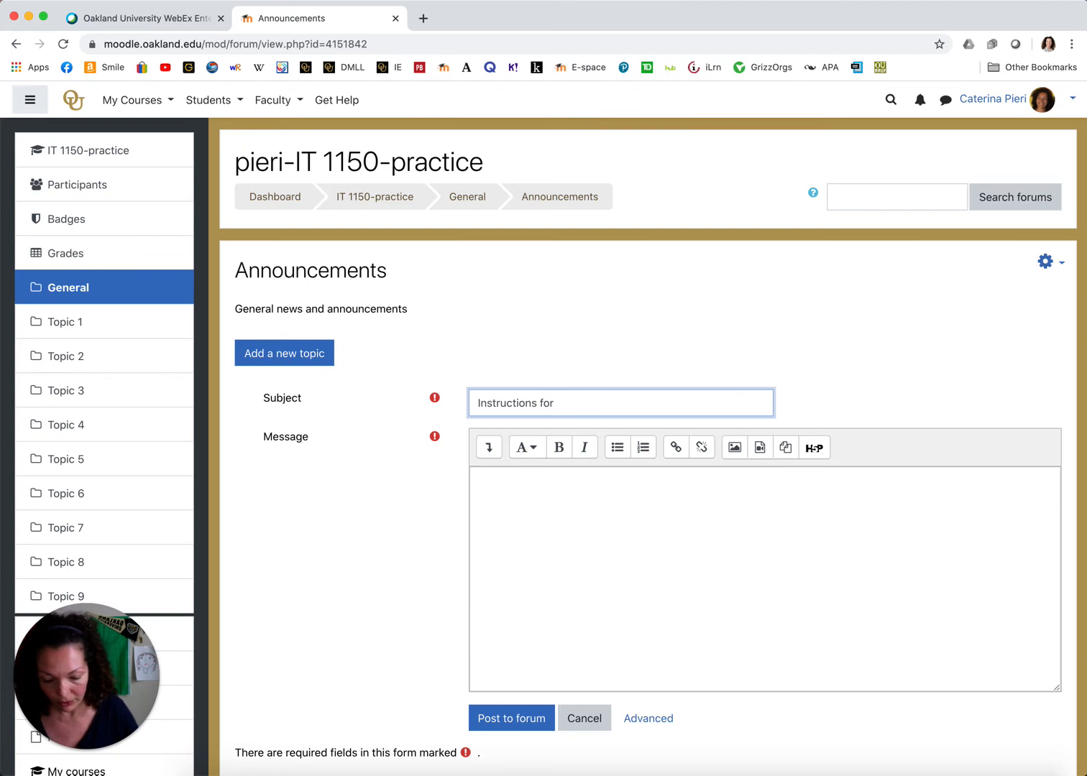
{"action": "type", "text": " We"}
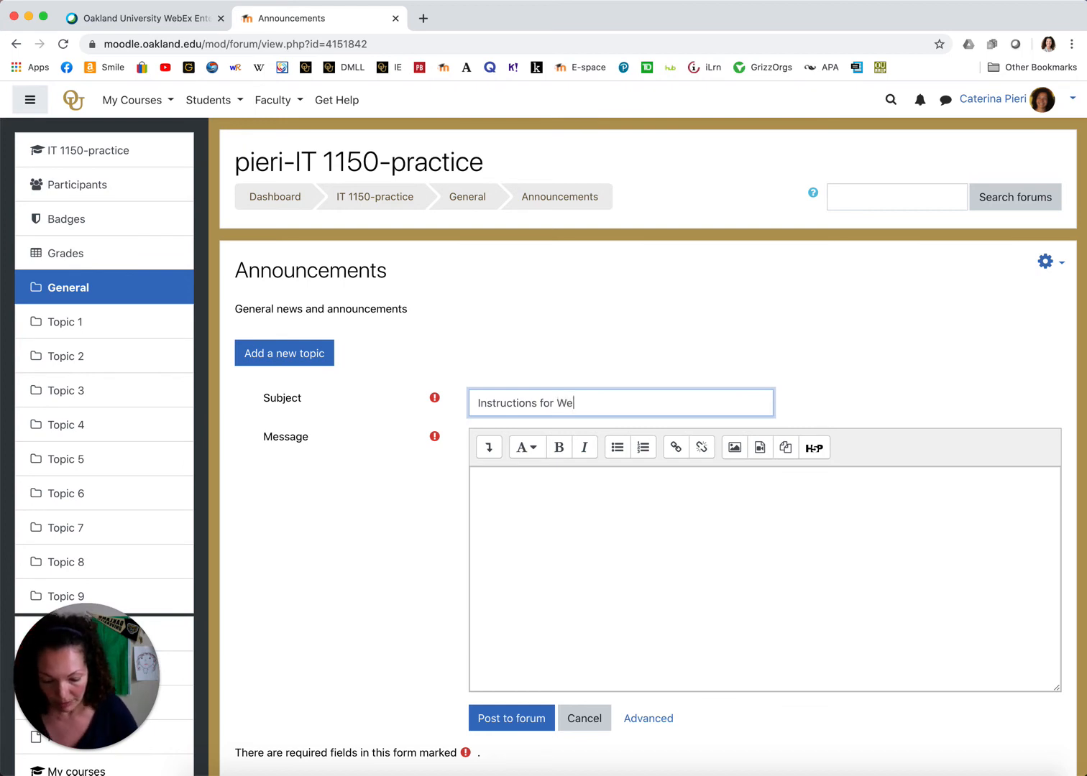
{"action": "type", "text": "bEx Classes"}
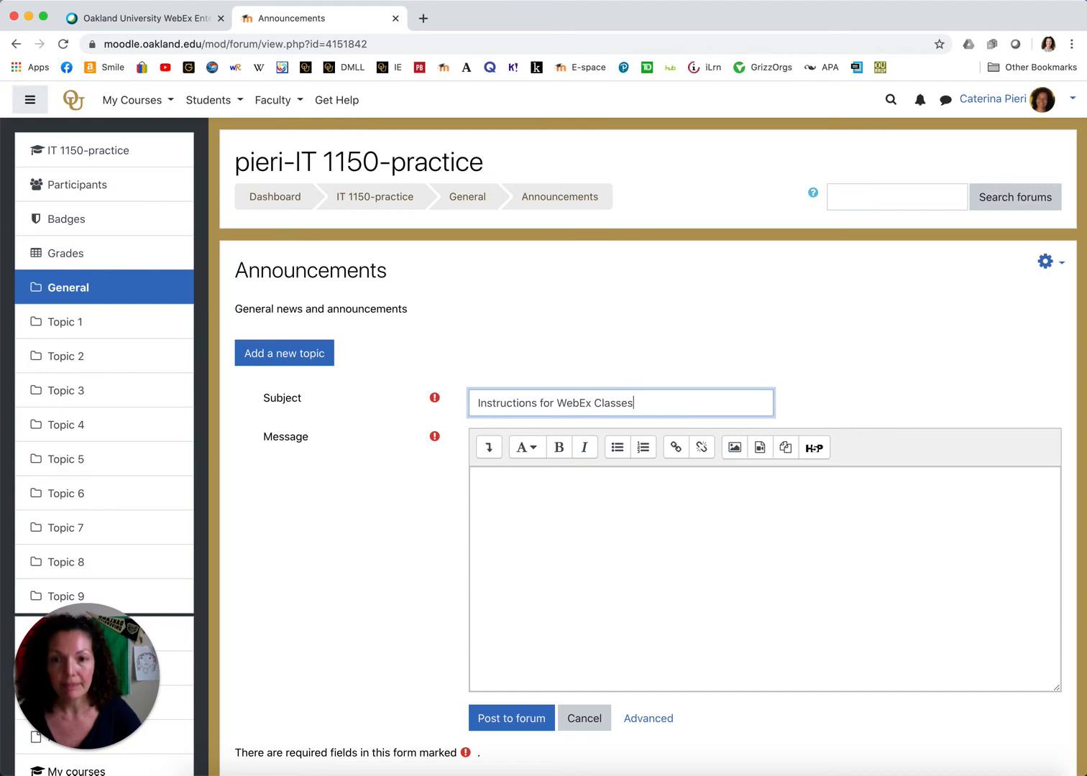
{"action": "left_click", "coordinate": [715, 503]}
{"action": "type", "text": "All "}
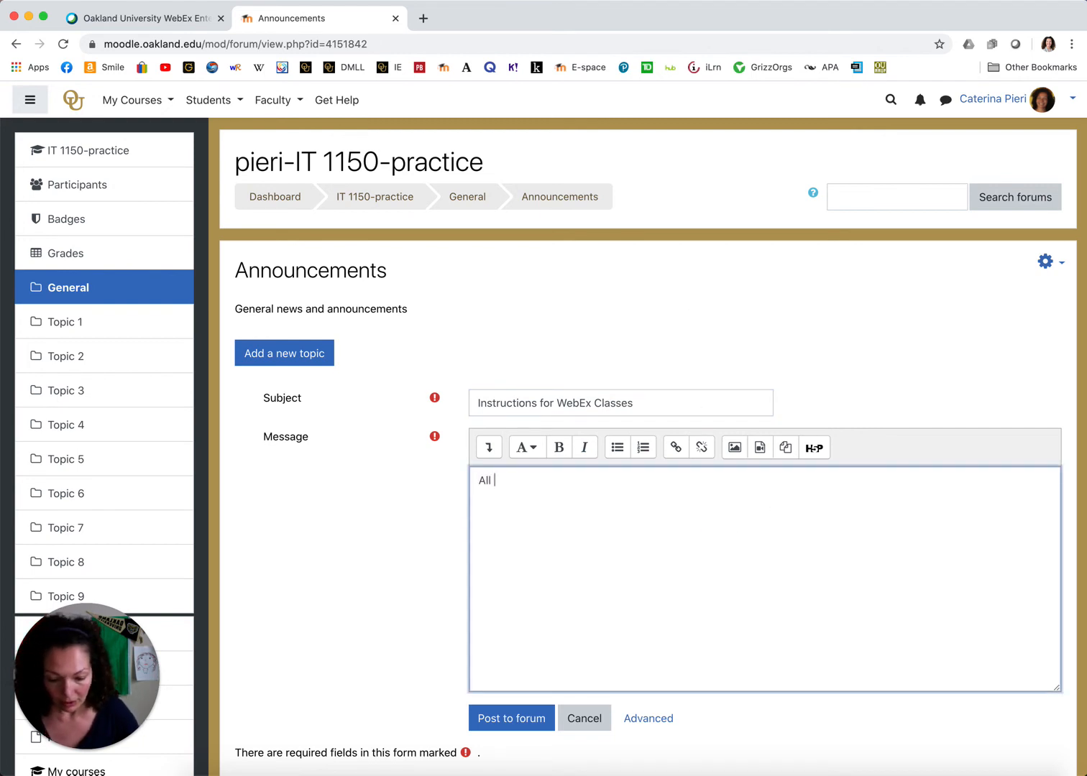
{"action": "type", "text": "your cla"}
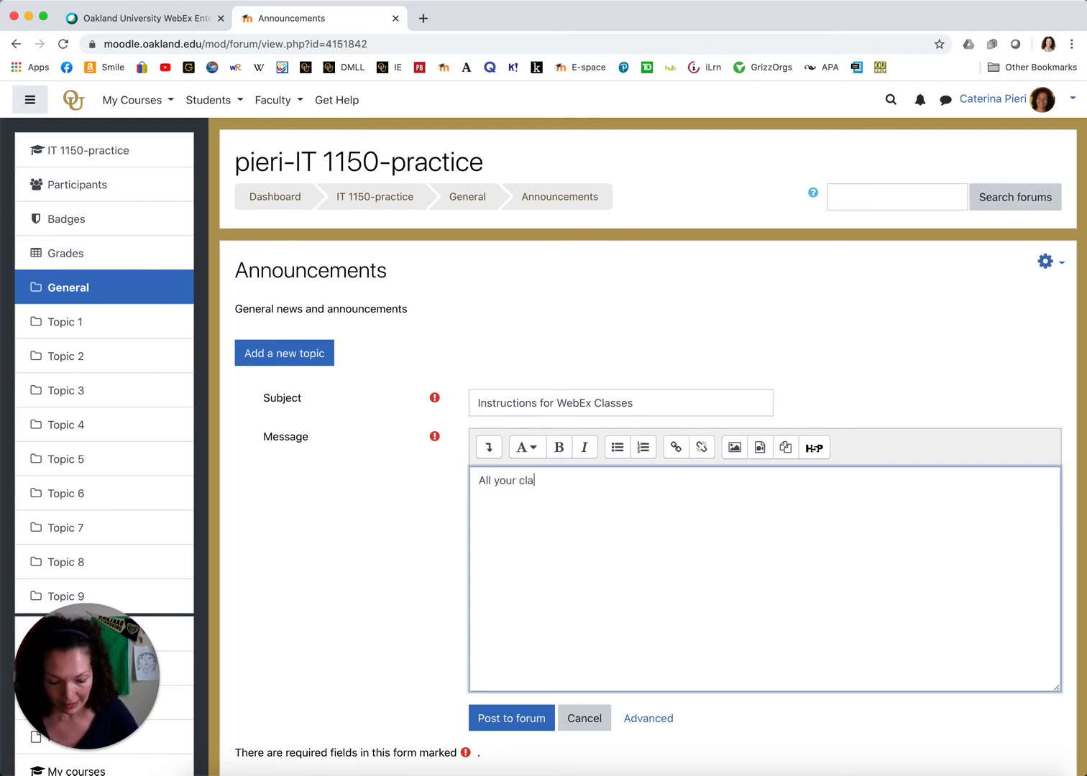
{"action": "type", "text": "sses are "}
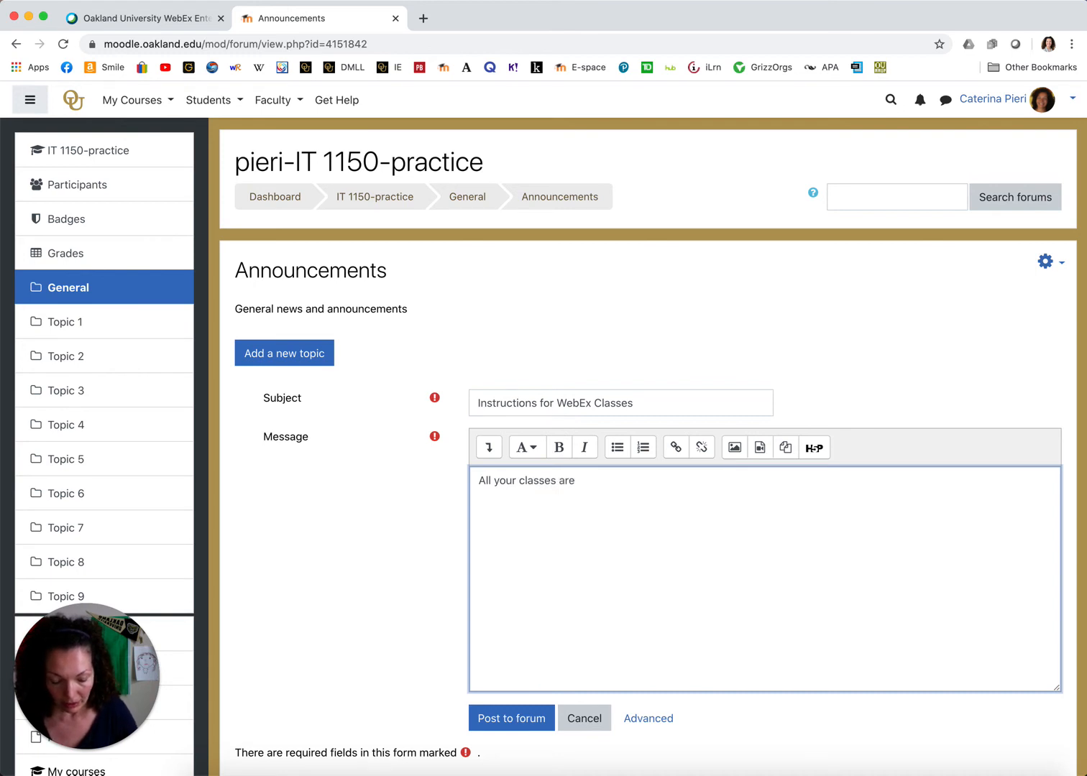
{"action": "type", "text": "acces"}
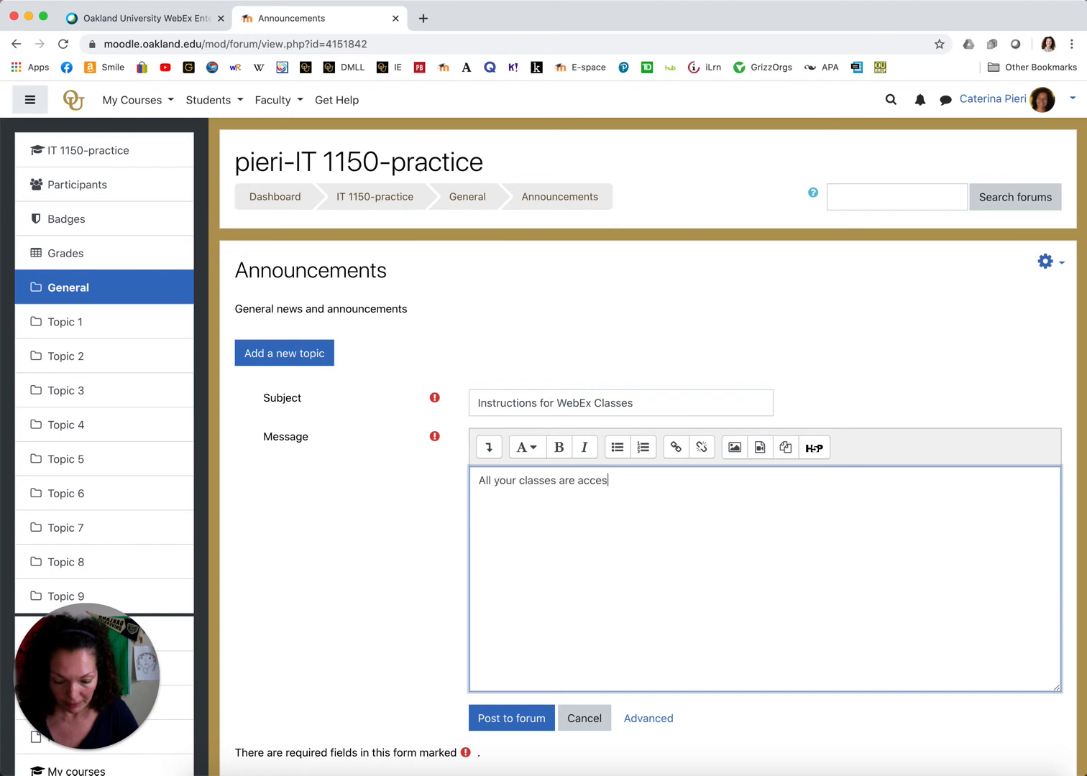
{"action": "type", "text": "sible th"}
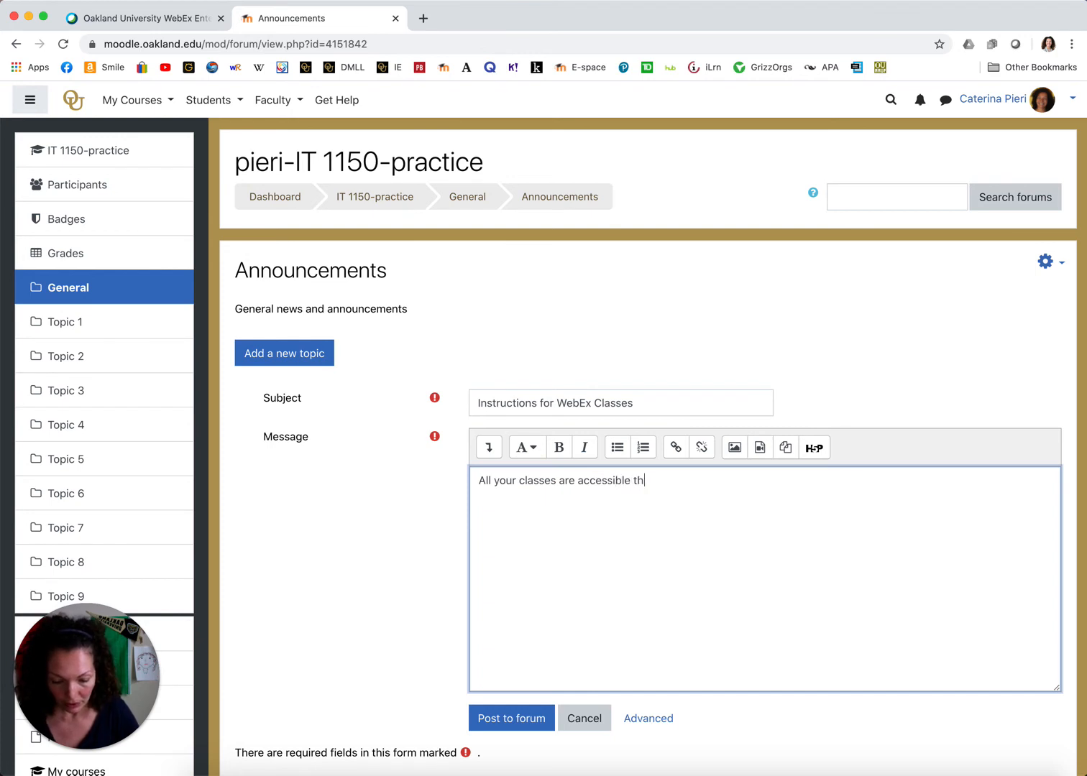
{"action": "type", "text": "rough thi"}
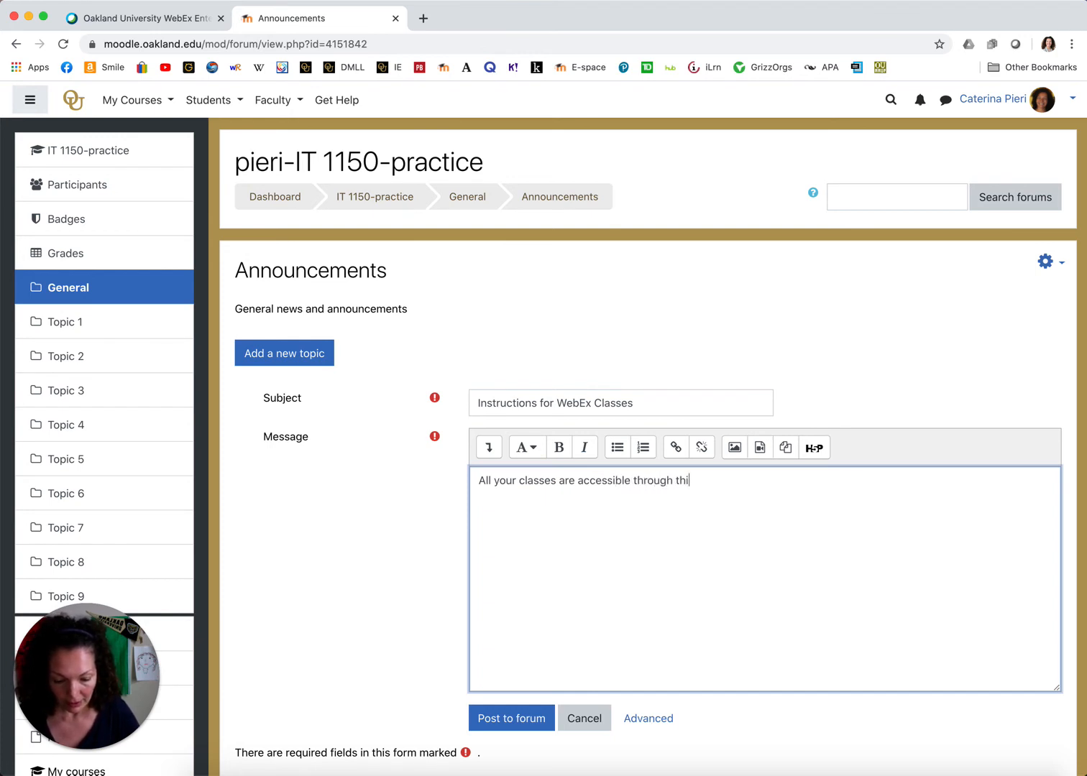
{"action": "type", "text": "s link:"}
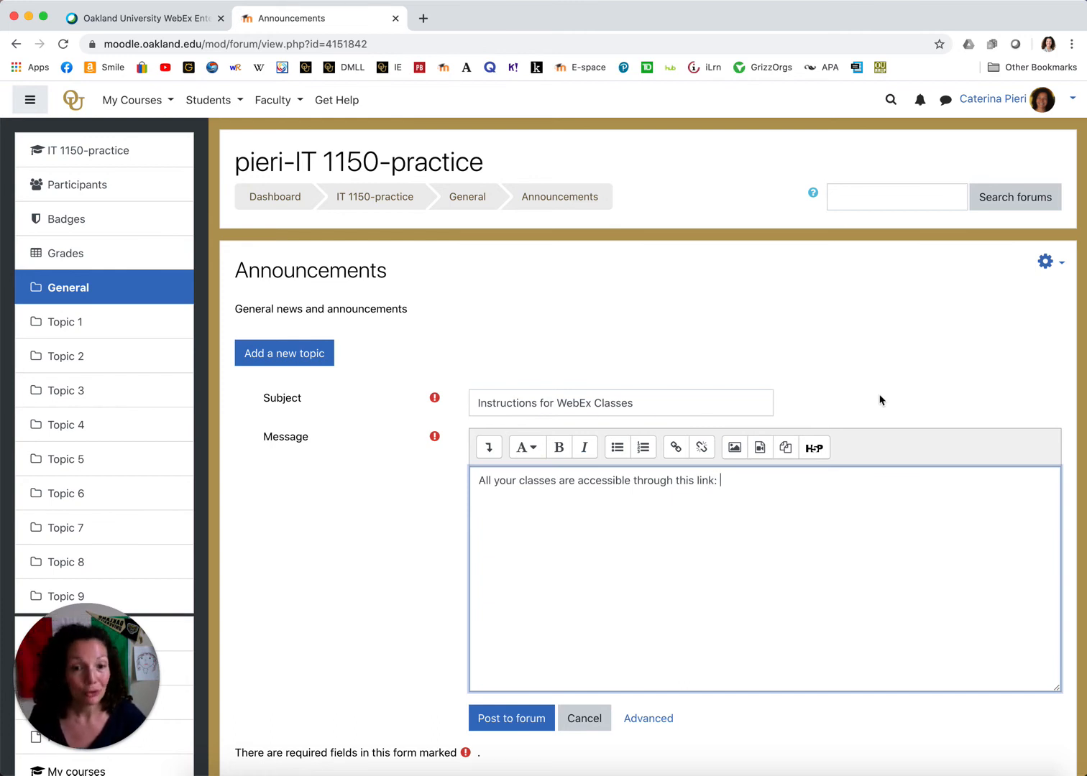
{"action": "type", "text": "https://oakland.webex.com/oakland/j.php?MTID=m344ed947afb5596188a5ec495f1b05dd"}
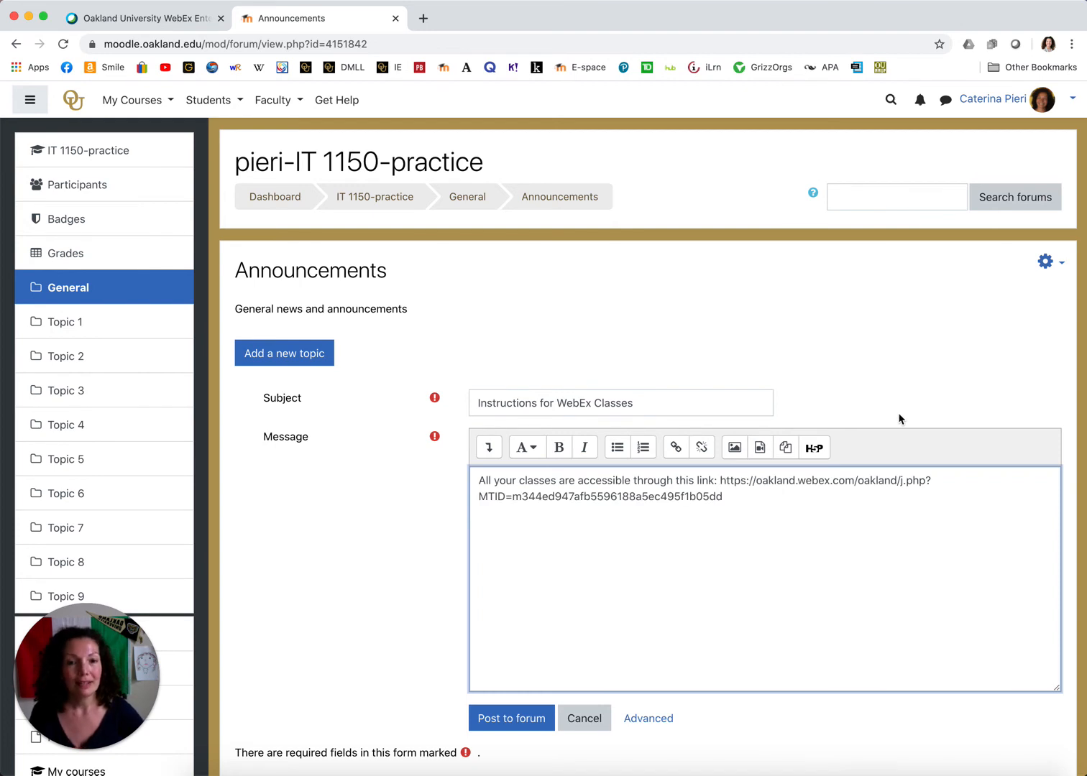
{"action": "left_click", "coordinate": [785, 507]}
{"action": "key", "text": "Return"}
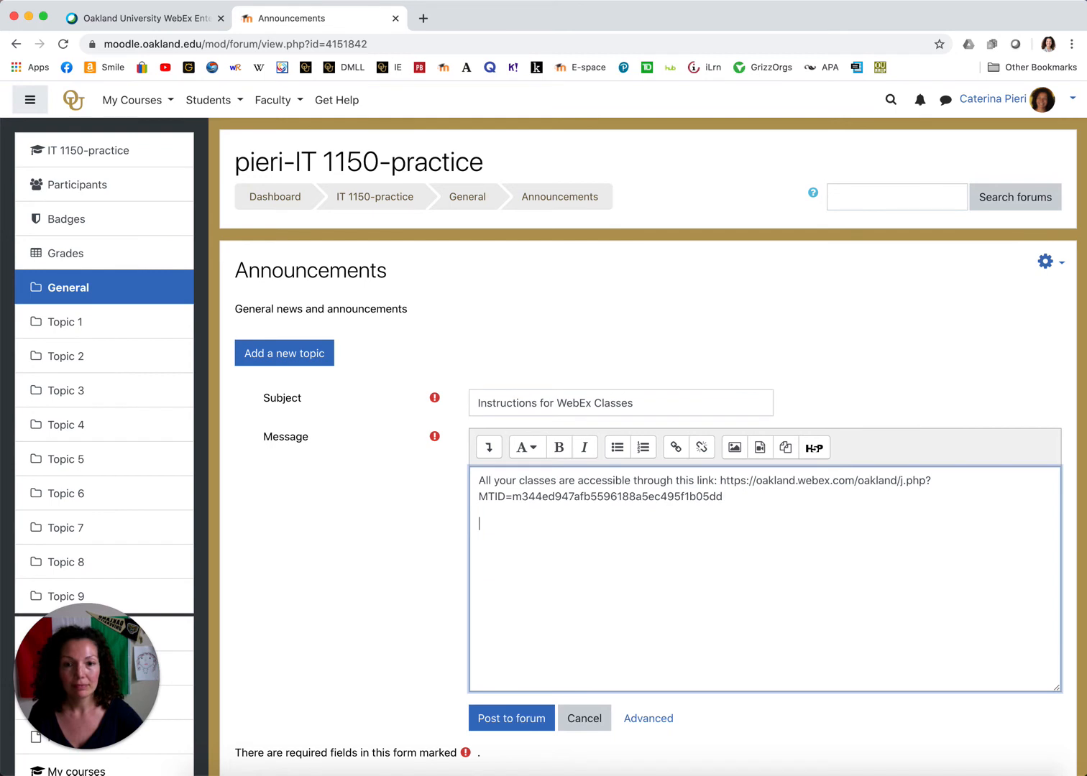
{"action": "type", "text": "Passw"}
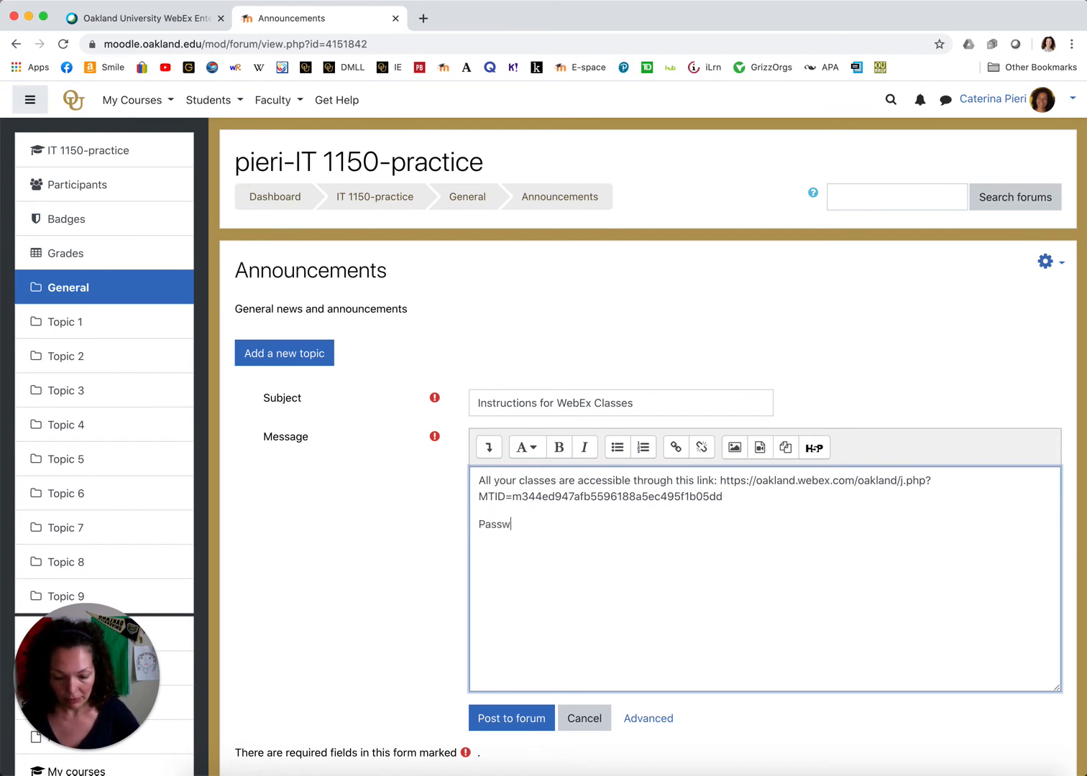
{"action": "type", "text": "ord:"}
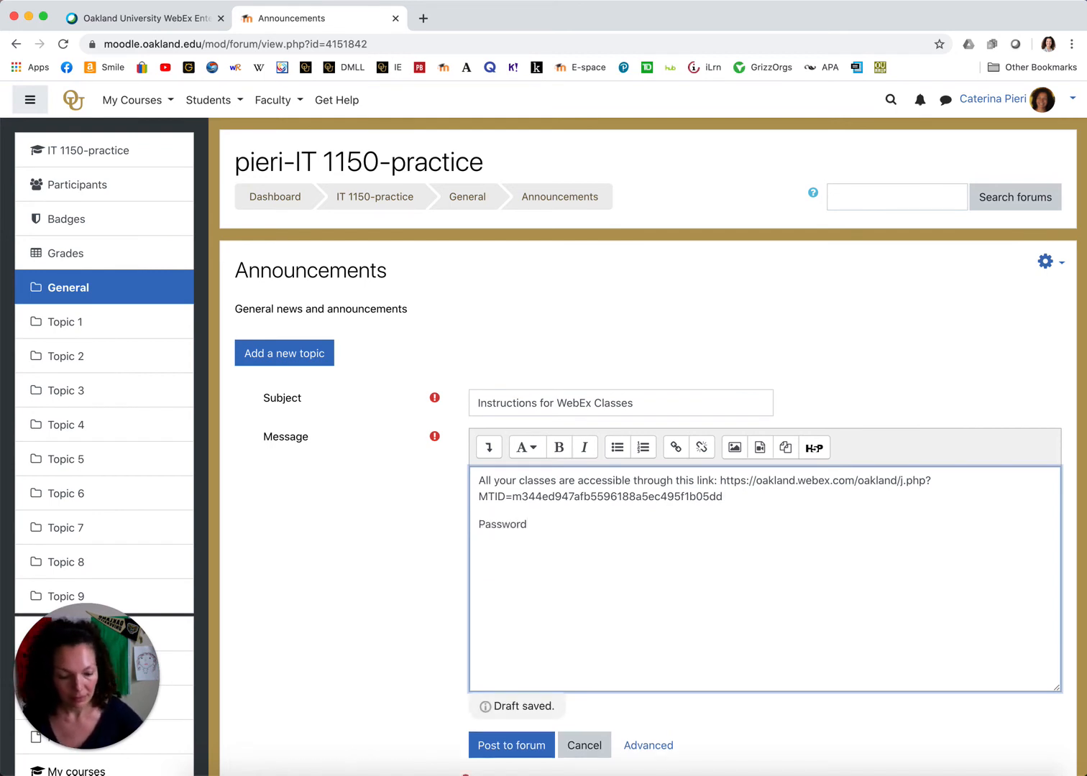
Step: Copy the meeting password from the WebEx page and paste it after 'Password:' in the announcement
{"action": "left_click", "coordinate": [154, 18]}
{"action": "left_click", "coordinate": [595, 487]}
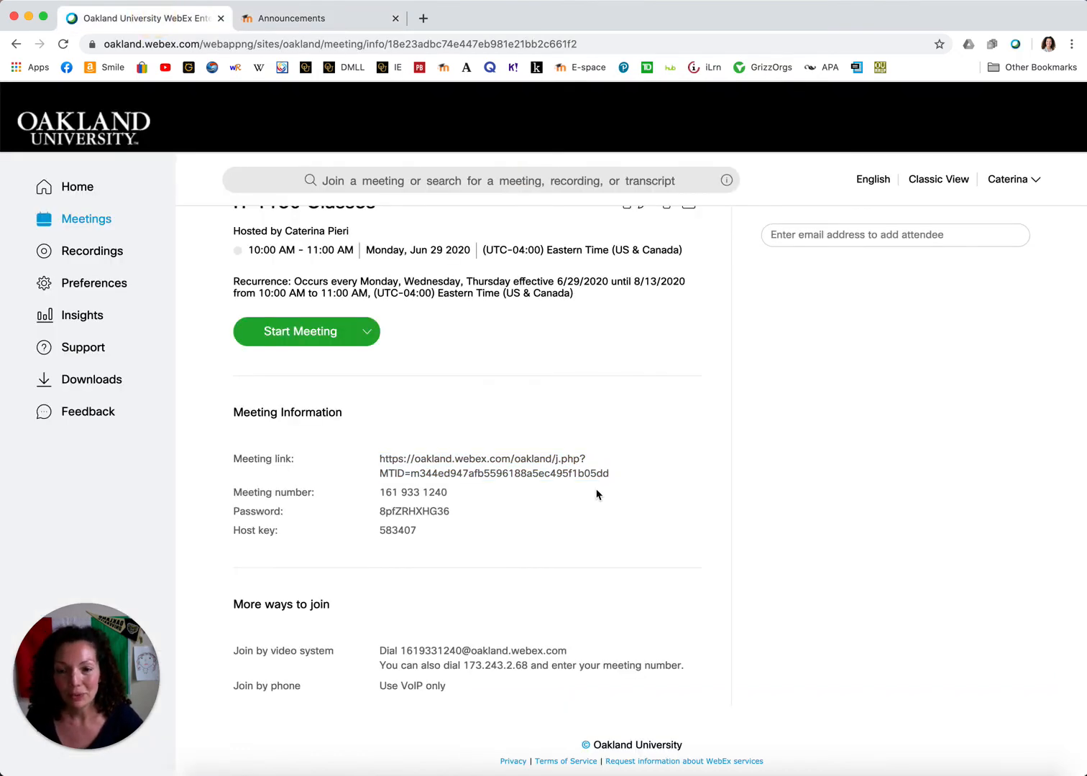
{"action": "left_click_drag", "start_coordinate": [449, 511], "coordinate": [376, 512]}
{"action": "key", "text": "super+c"}
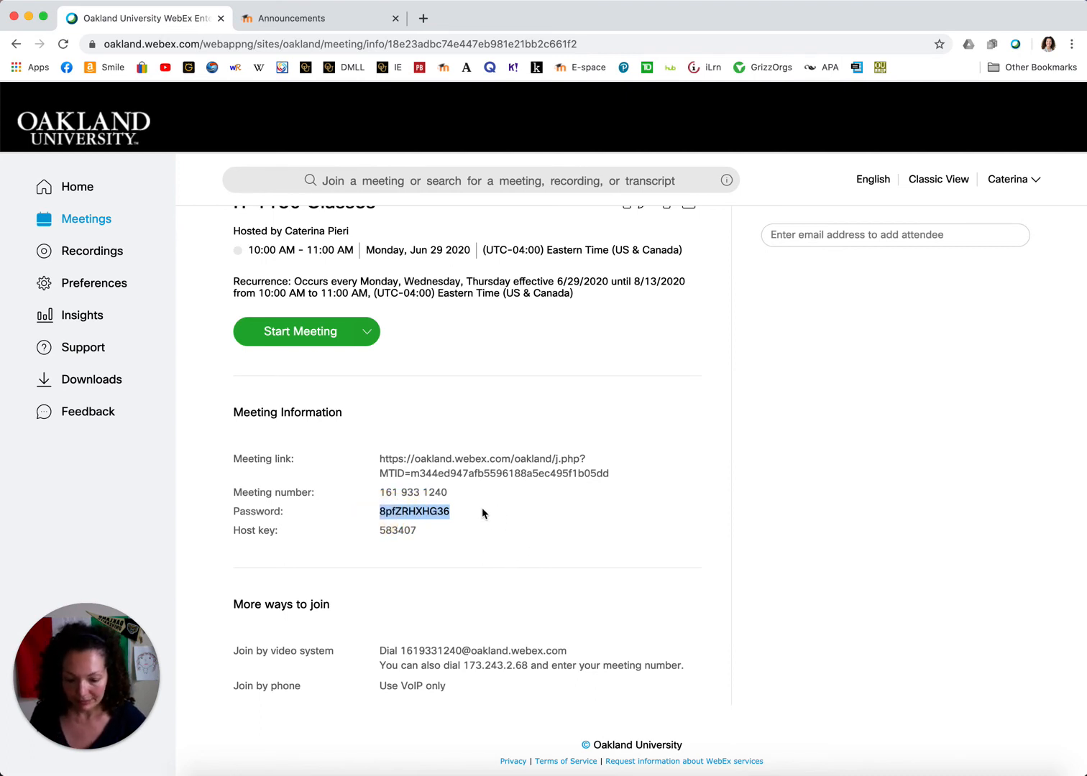
{"action": "left_click", "coordinate": [618, 503]}
{"action": "left_click", "coordinate": [335, 19]}
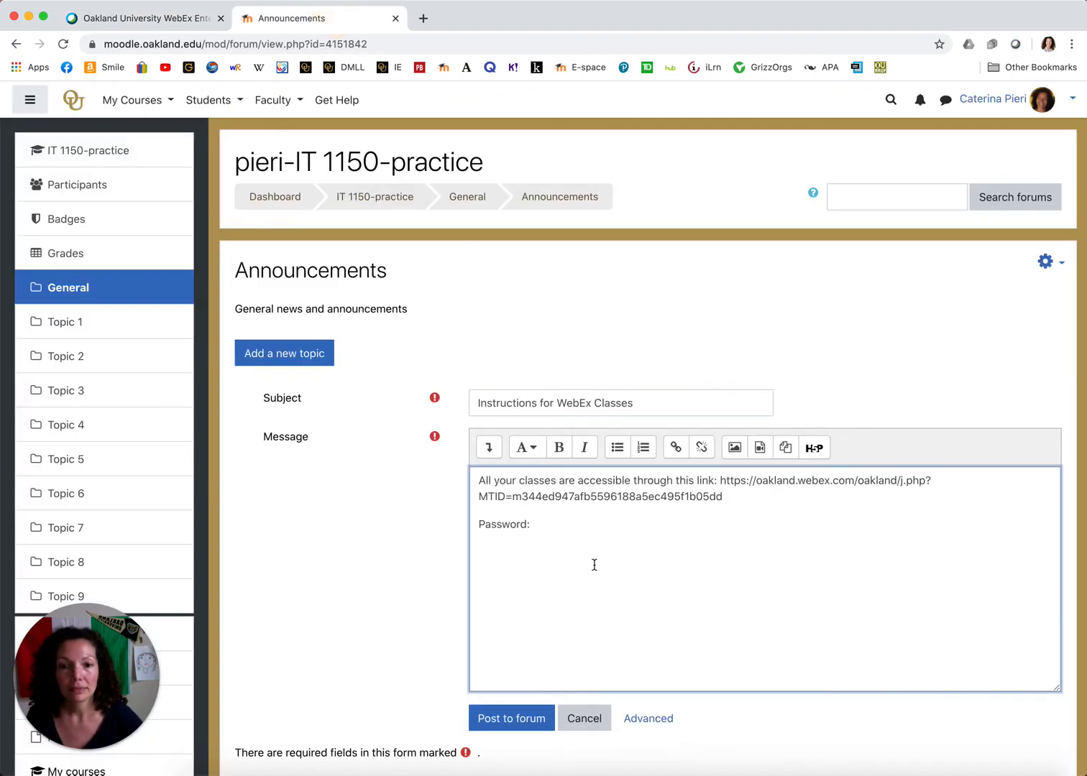
{"action": "key", "text": "super+v"}
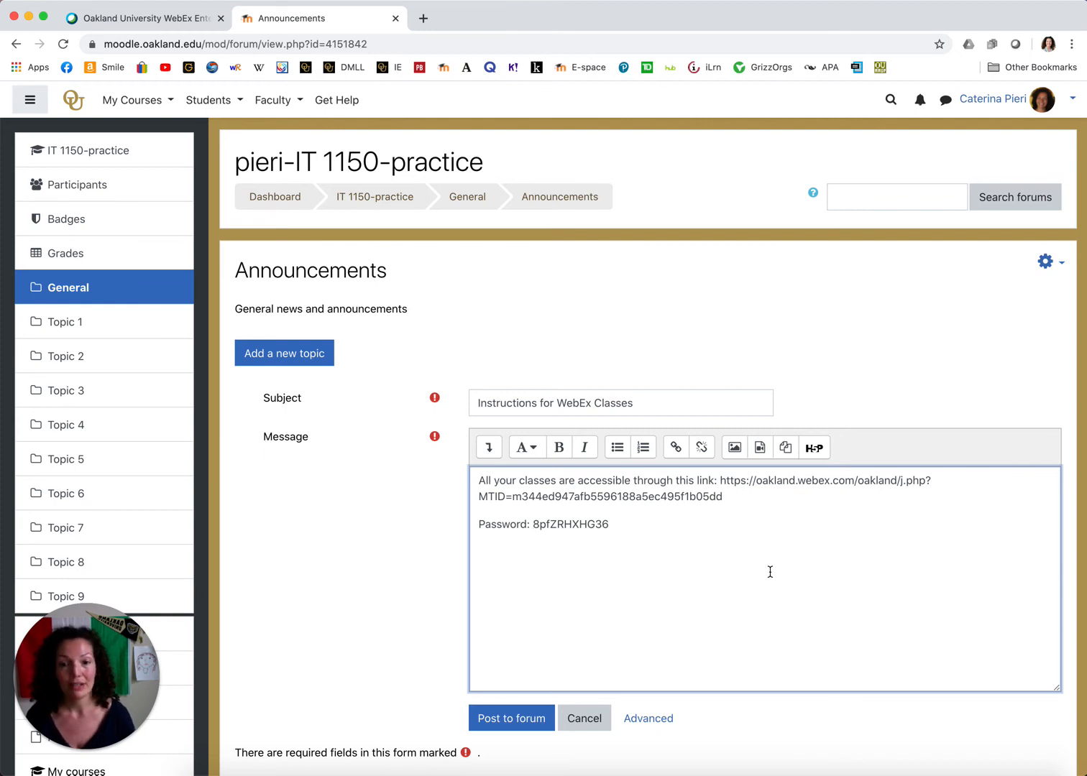
Step: Post the 'Instructions for WebEx Classes' announcement to the Announcements forum
{"action": "left_click", "coordinate": [519, 720]}
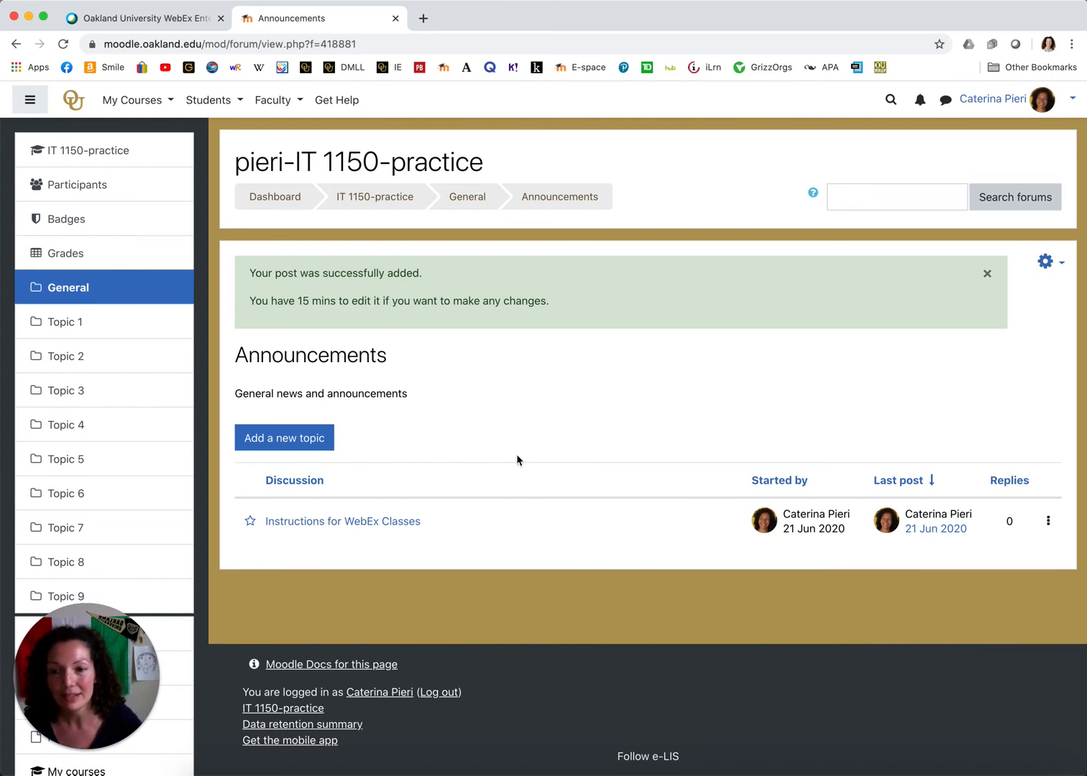
Step: View the posted 'Instructions for WebEx Classes' discussion, then go back to the IT 1150-practice course page
{"action": "left_click", "coordinate": [395, 524]}
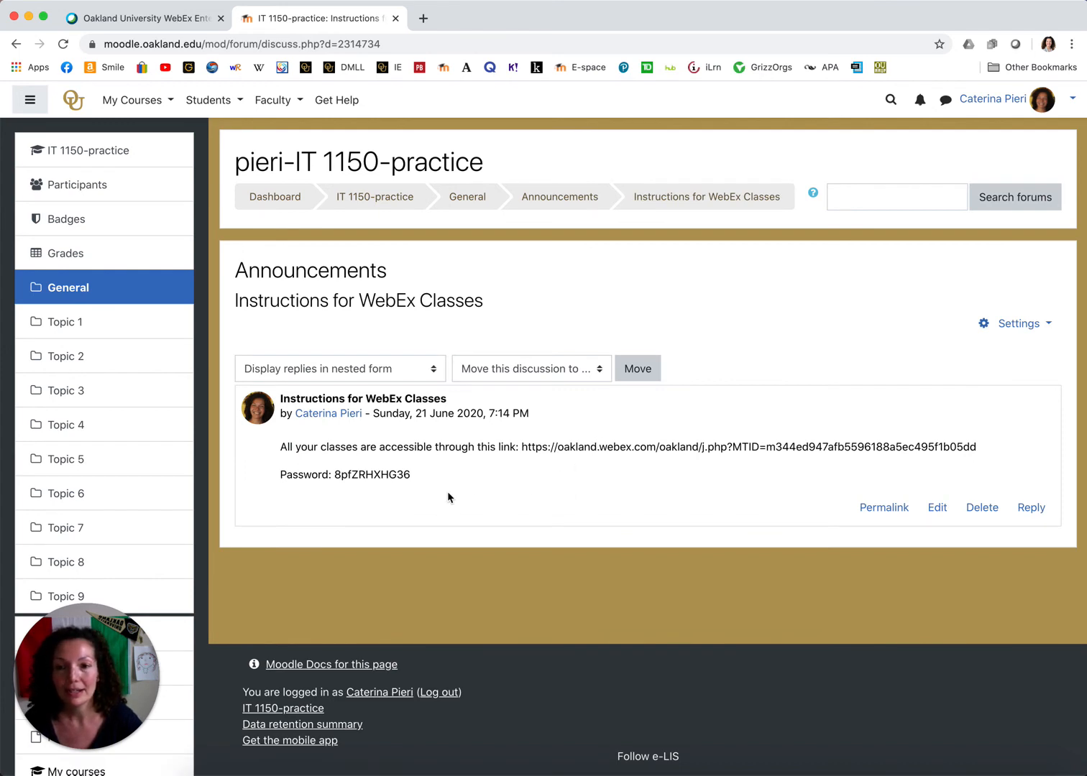
{"action": "left_click", "coordinate": [378, 201]}
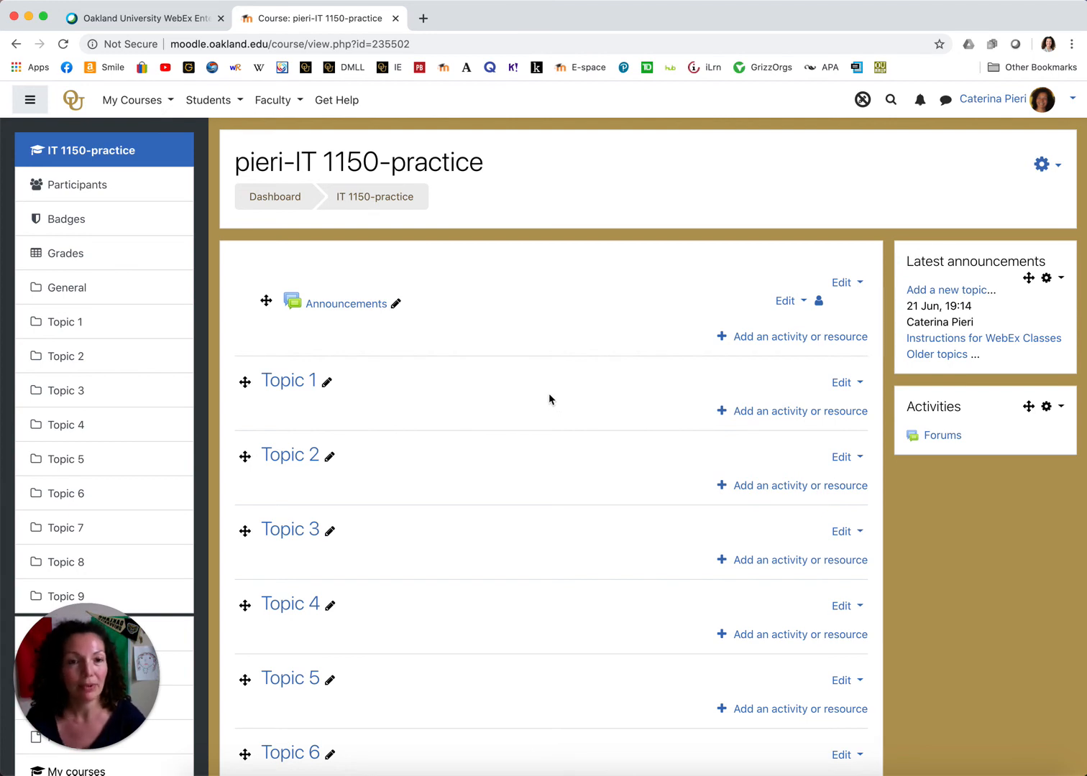
Step: With editing on, rename Topic 1 to 'WebEx Classes' and open the add activity or resource chooser
{"action": "left_click", "coordinate": [862, 101]}
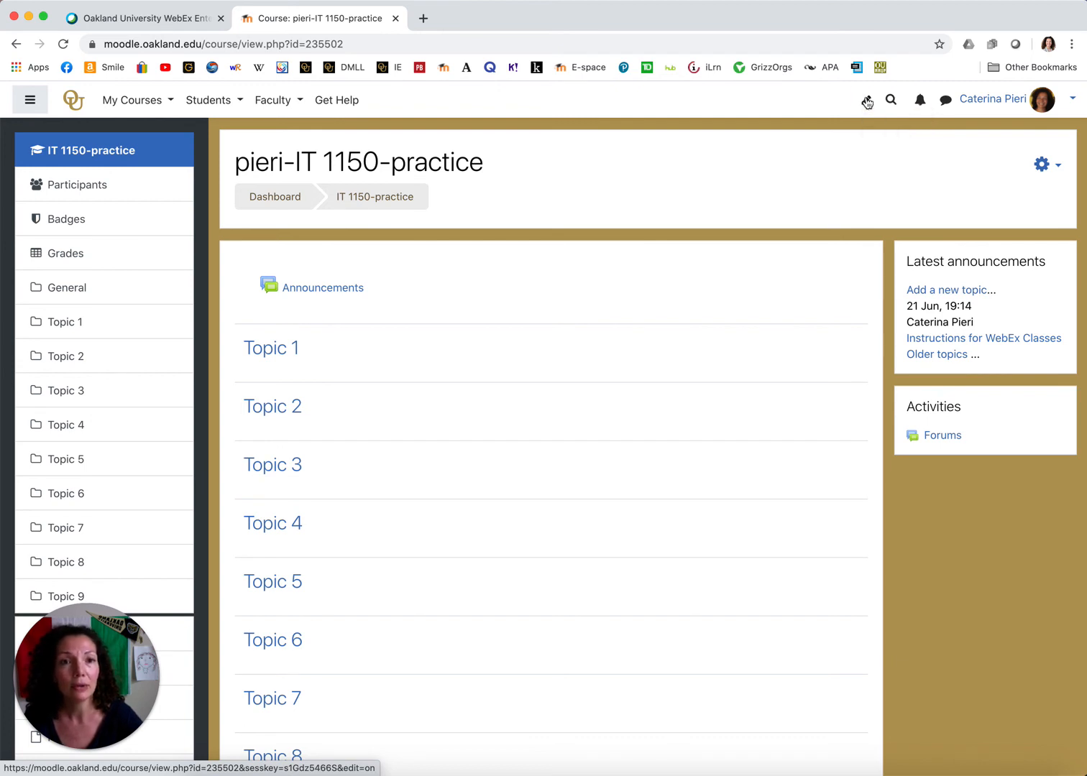
{"action": "left_click", "coordinate": [866, 102]}
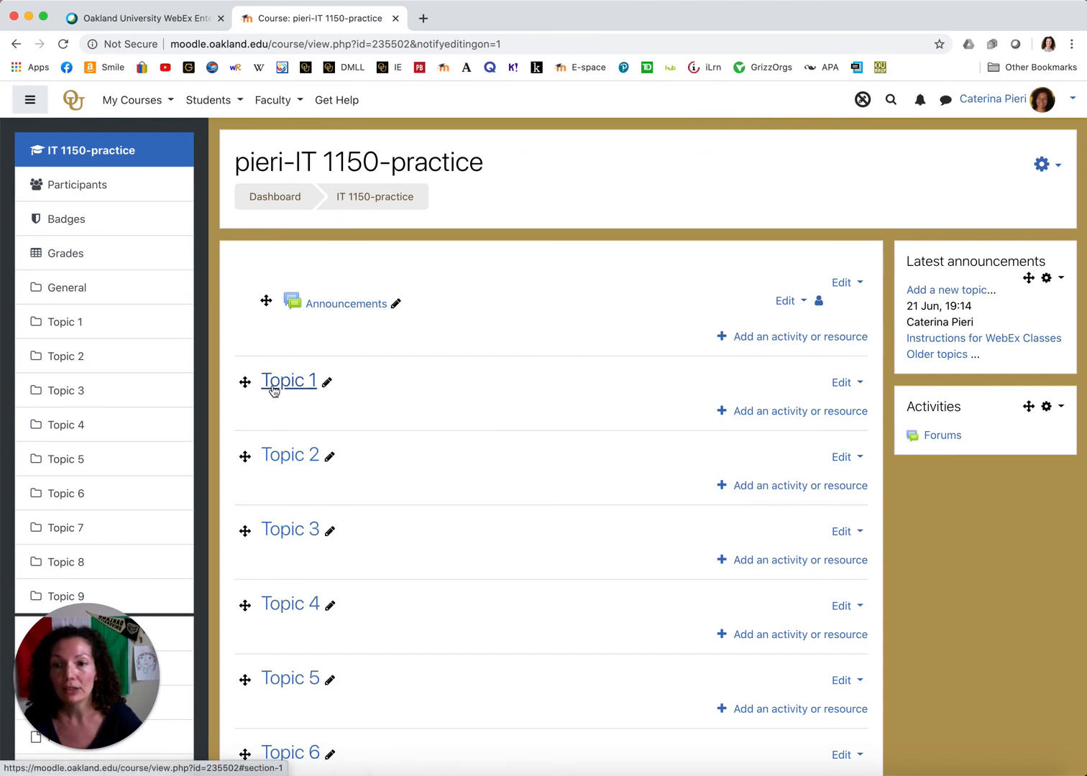
{"action": "left_click", "coordinate": [326, 384]}
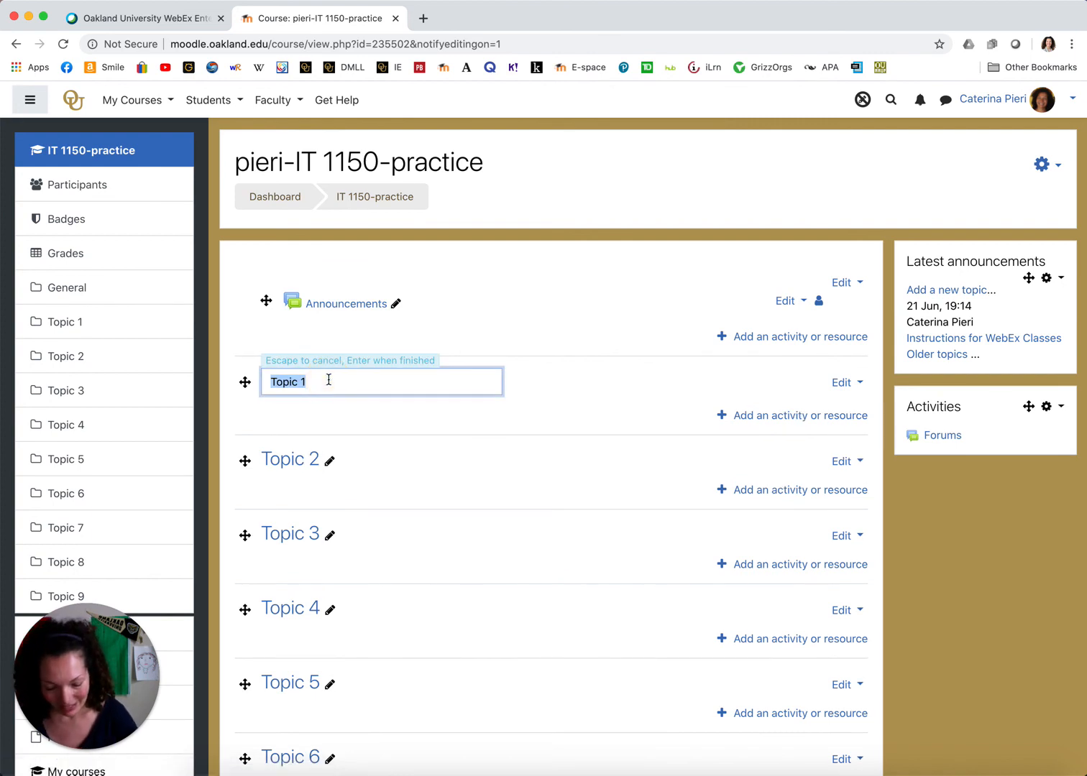
{"action": "type", "text": "Web"}
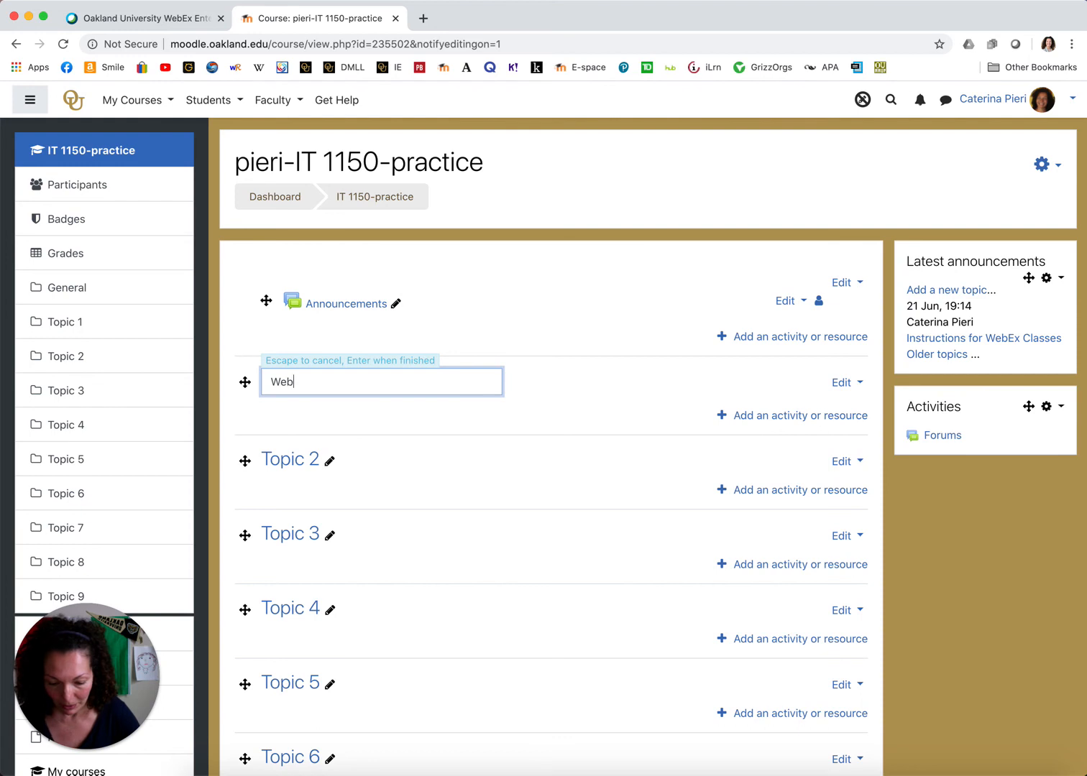
{"action": "type", "text": "Ex Classes"}
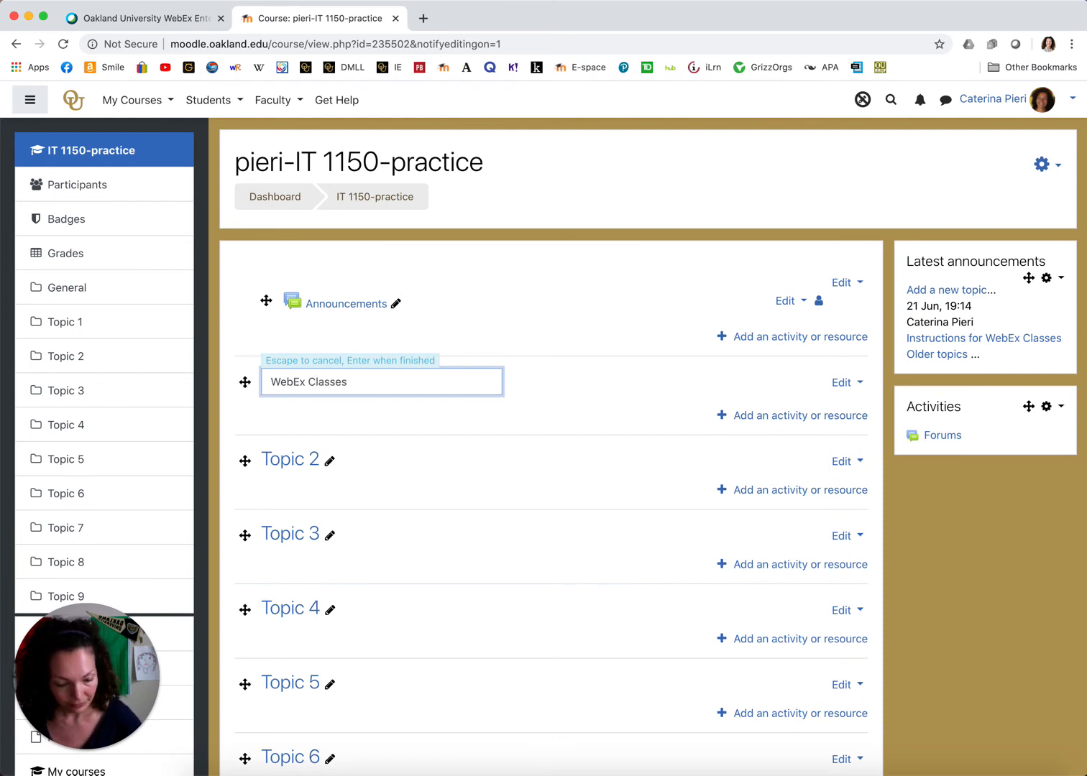
{"action": "key", "text": "Return"}
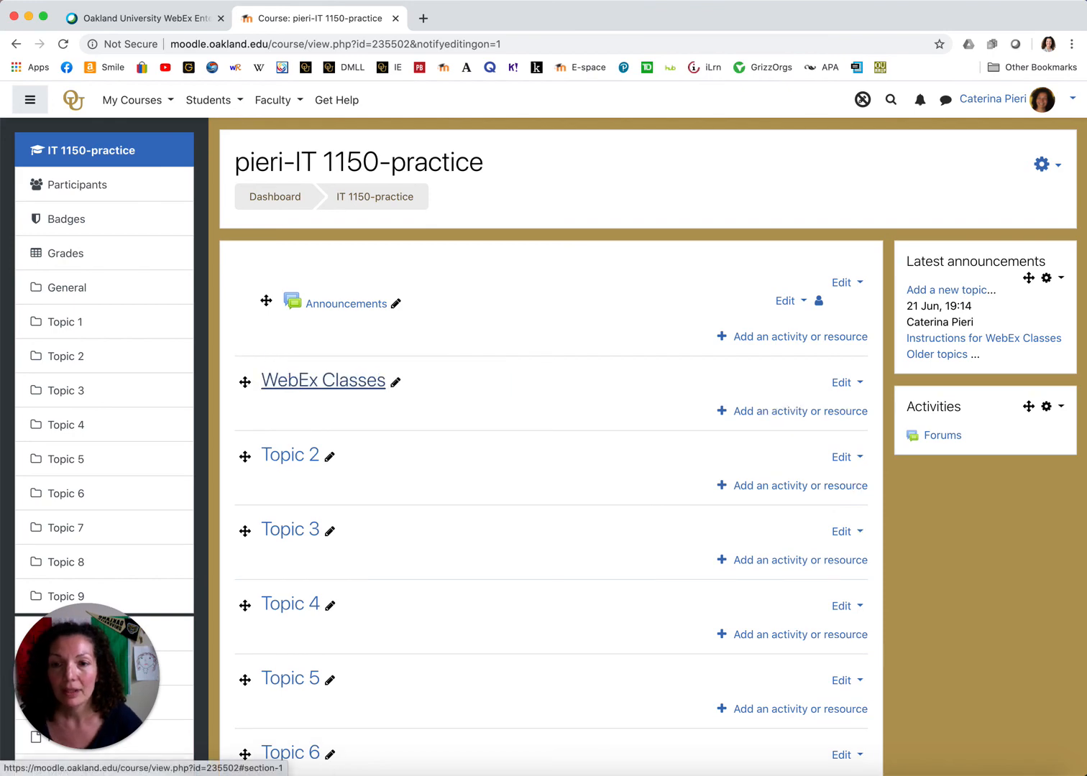
{"action": "left_click", "coordinate": [792, 412]}
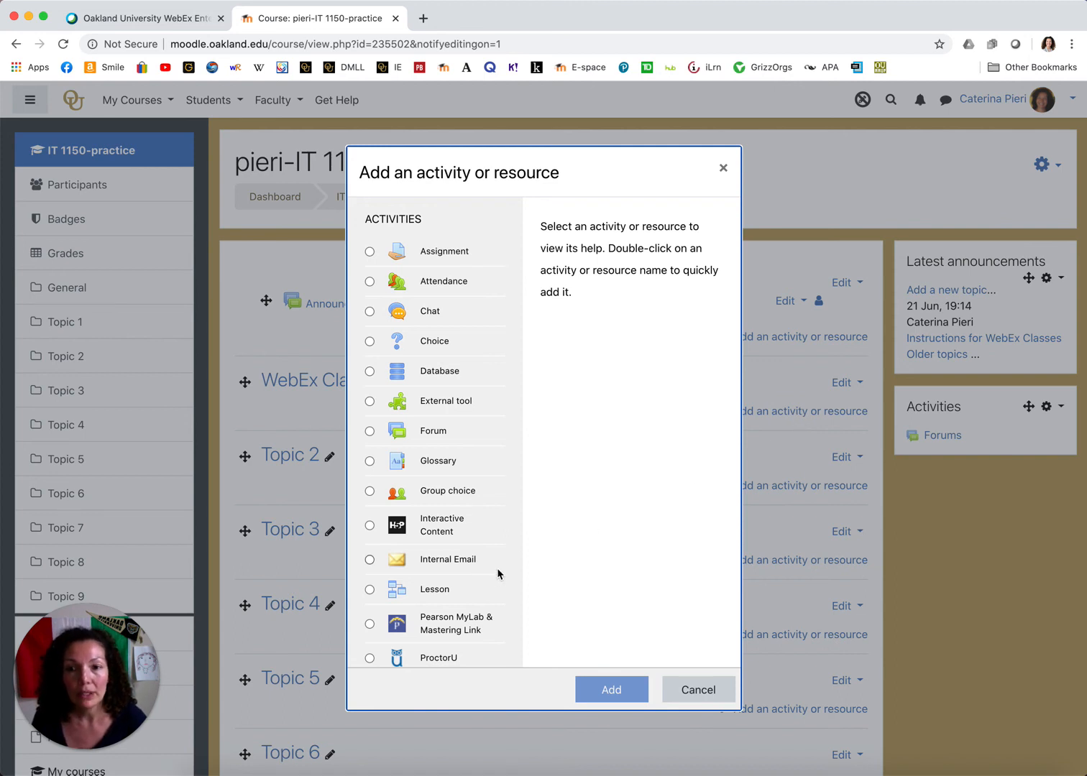
Step: Pick URL under Resources to add a new URL resource to WebEx Classes
{"action": "scroll", "coordinate": [498, 574], "scroll_direction": "down", "scroll_amount": 6}
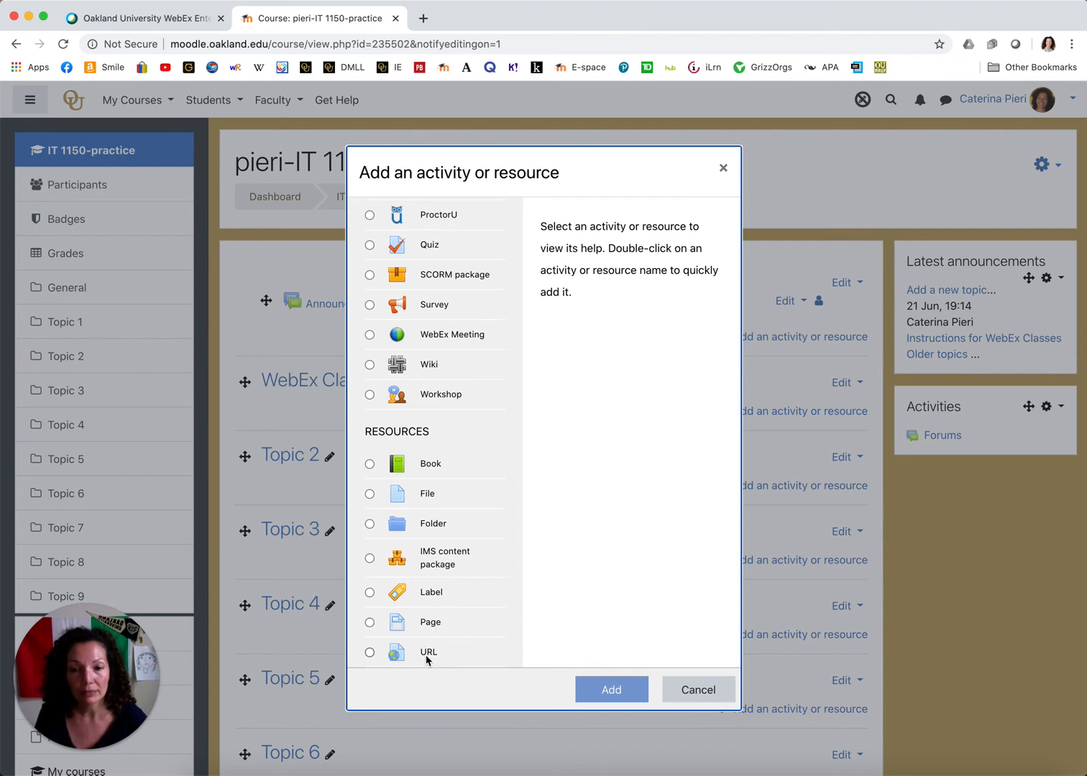
{"action": "left_click", "coordinate": [369, 653]}
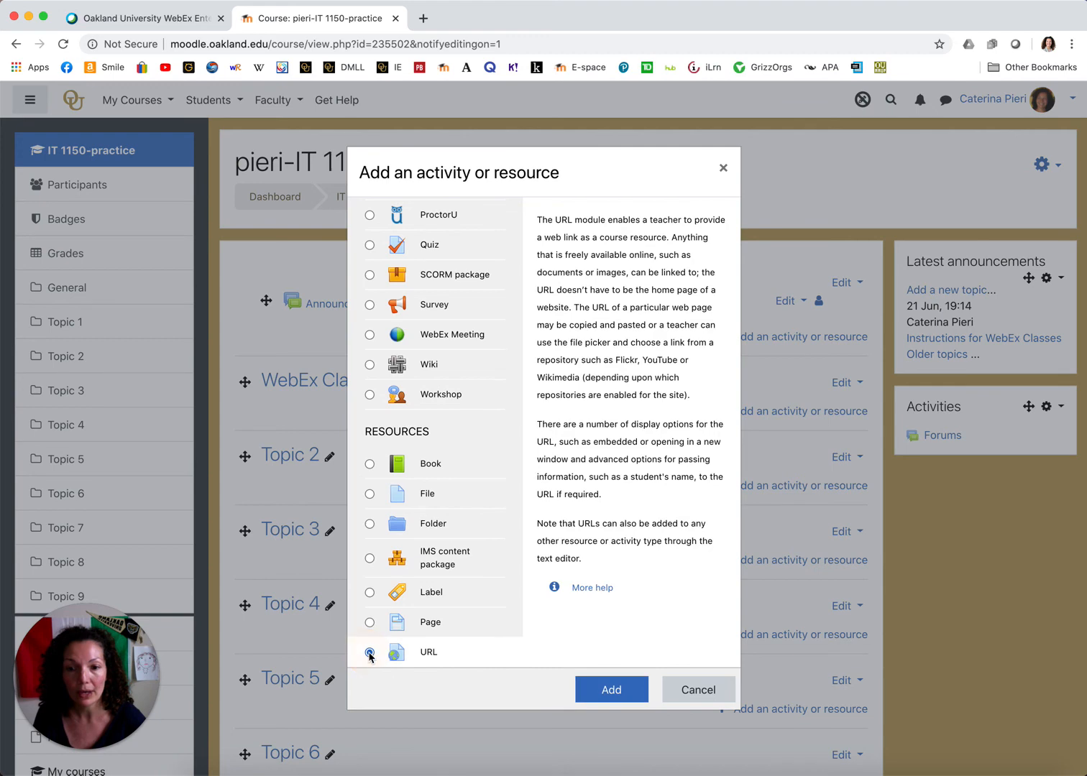
{"action": "left_click", "coordinate": [612, 690]}
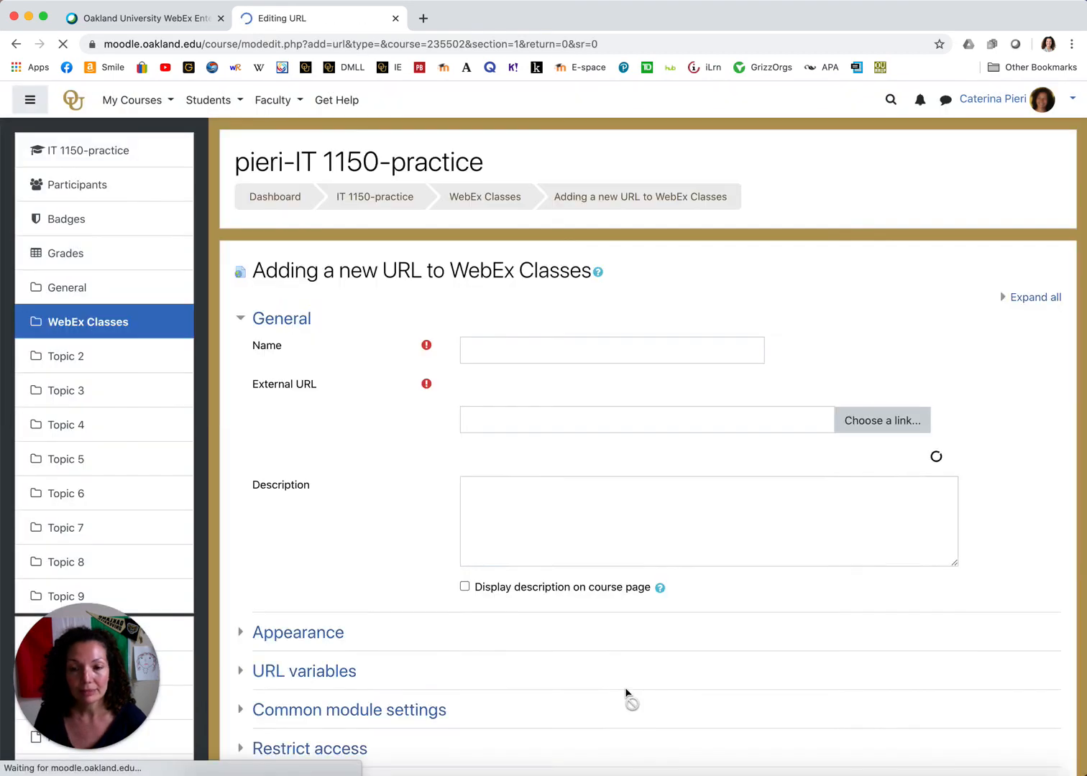
Step: Name the URL resource 'Webex Classes Instructions' and switch to the WebEx meeting information page
{"action": "left_click", "coordinate": [591, 349]}
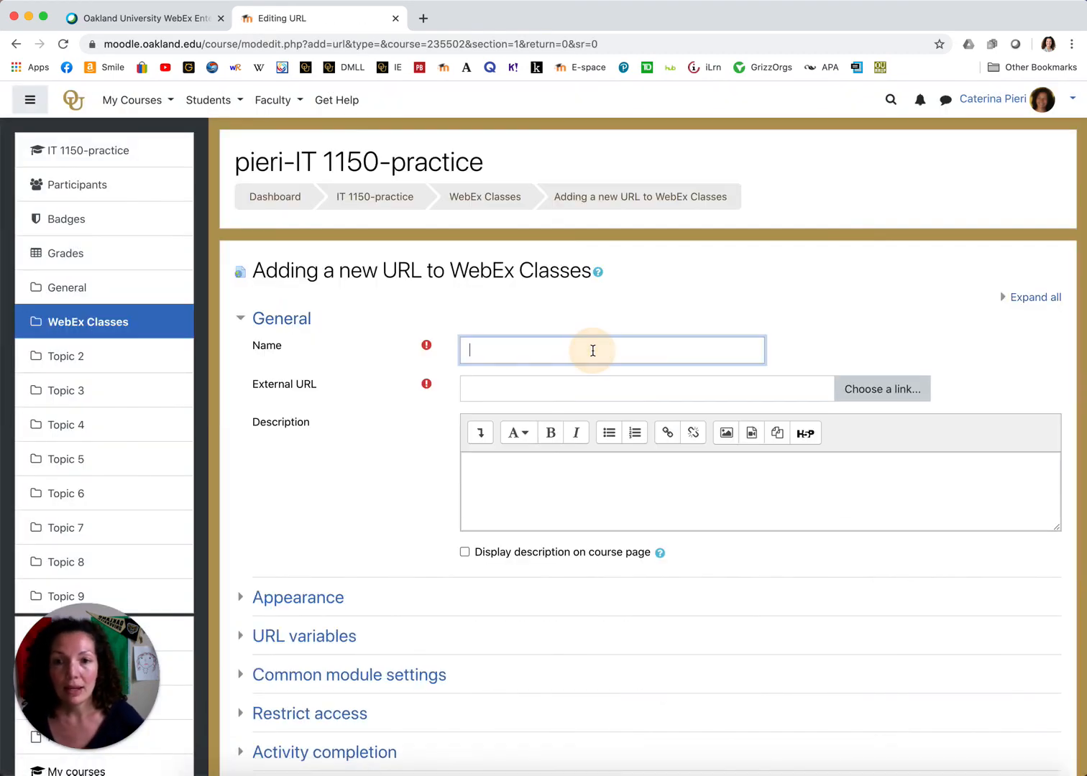
{"action": "type", "text": "Webe"}
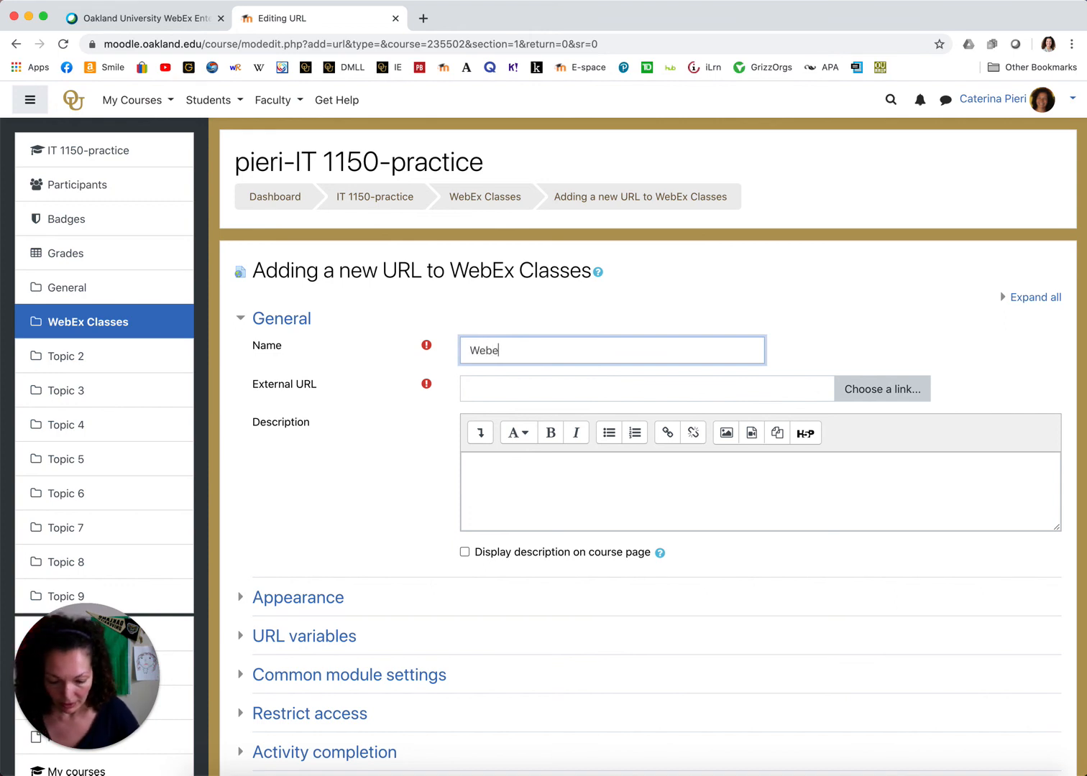
{"action": "type", "text": "x Cla"}
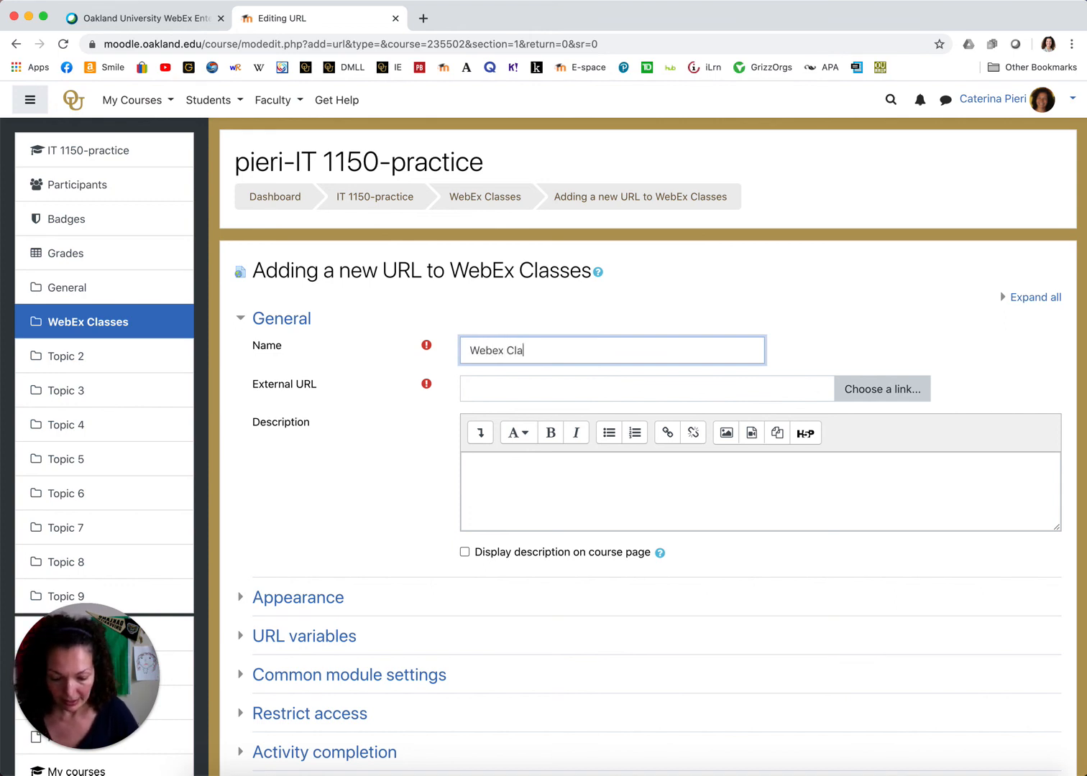
{"action": "type", "text": "sse"}
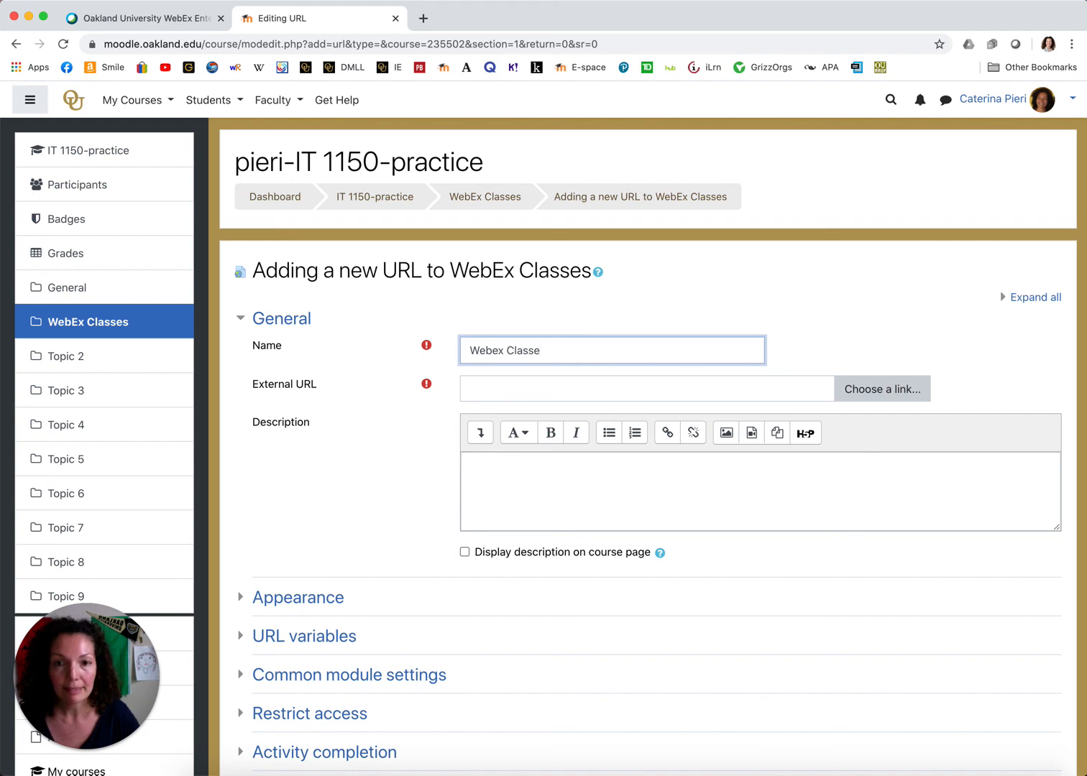
{"action": "type", "text": "s"}
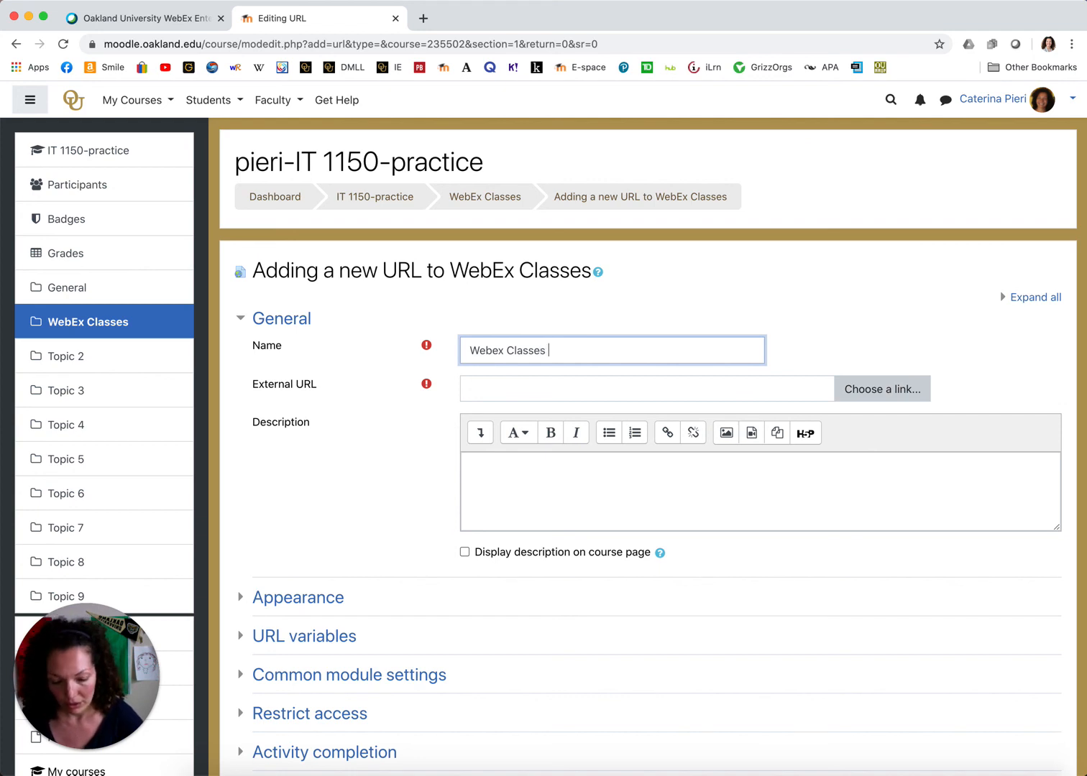
{"action": "type", "text": " Instr"}
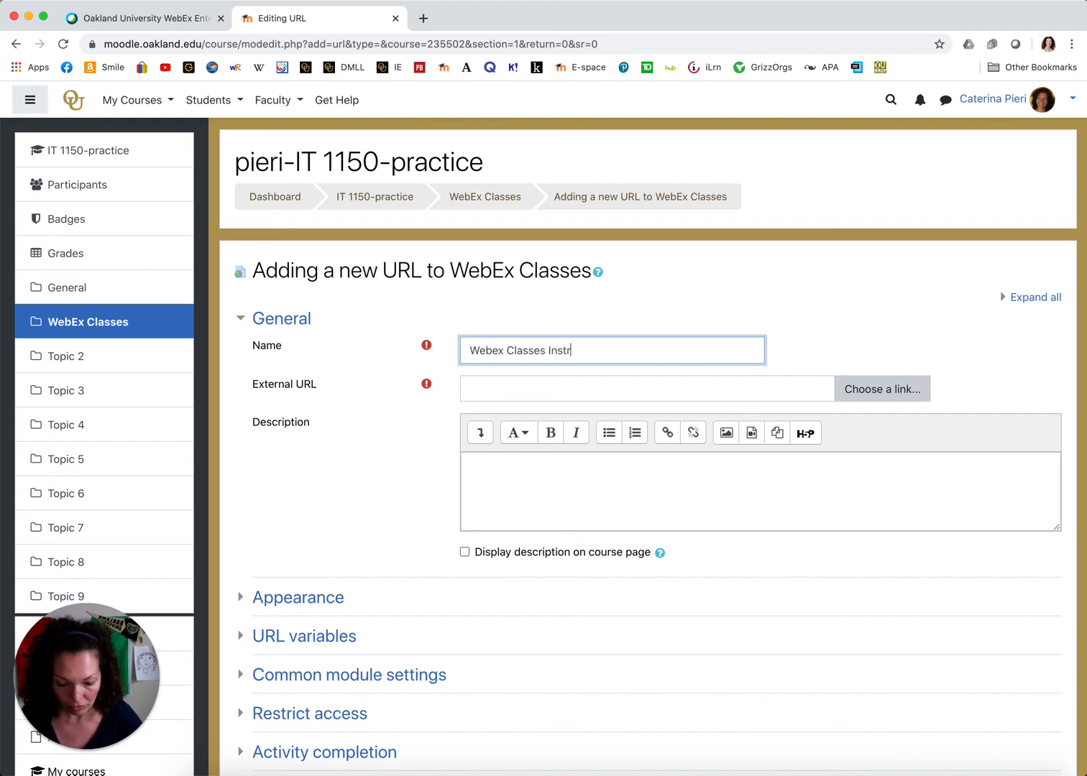
{"action": "type", "text": "uctions"}
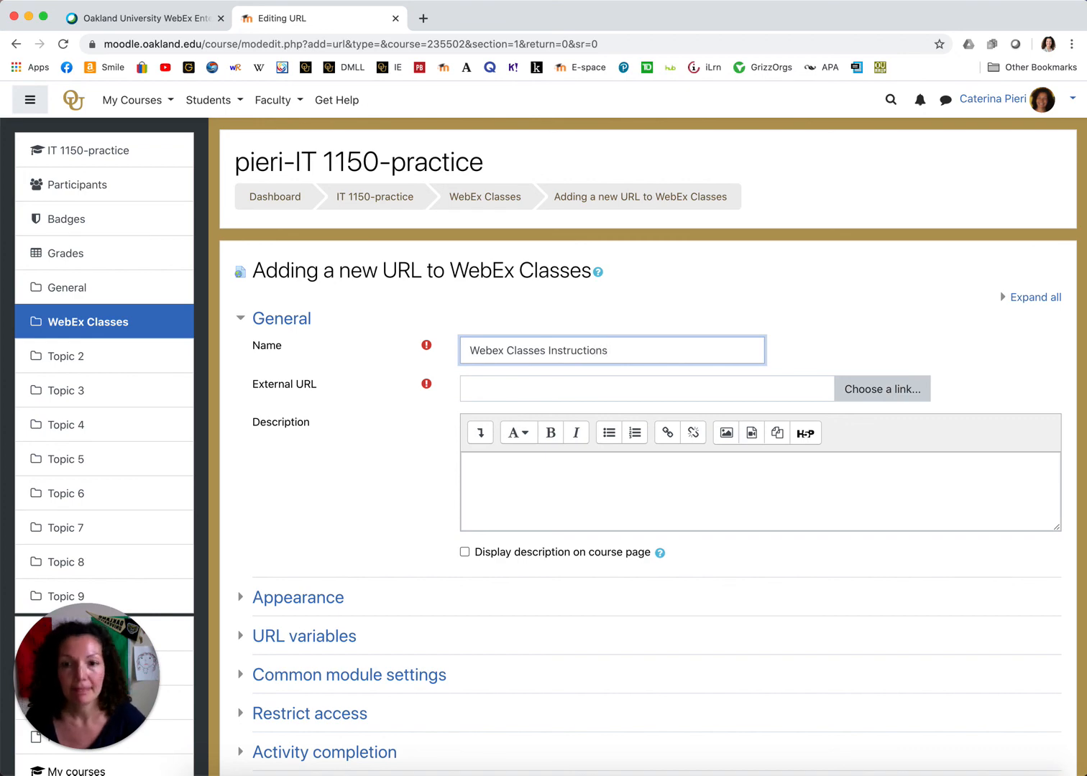
{"action": "left_click", "coordinate": [163, 14]}
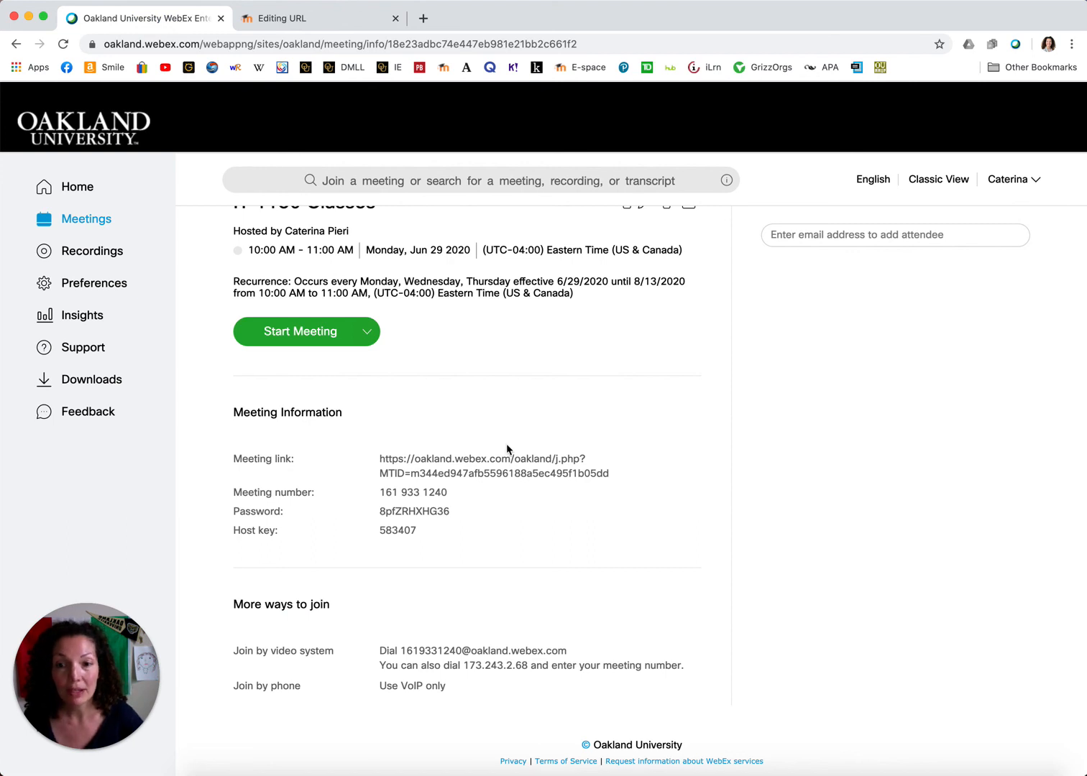
Step: Copy the full WebEx meeting link and return to the Moodle URL form
{"action": "triple_click", "coordinate": [494, 468]}
{"action": "right_click", "coordinate": [494, 469]}
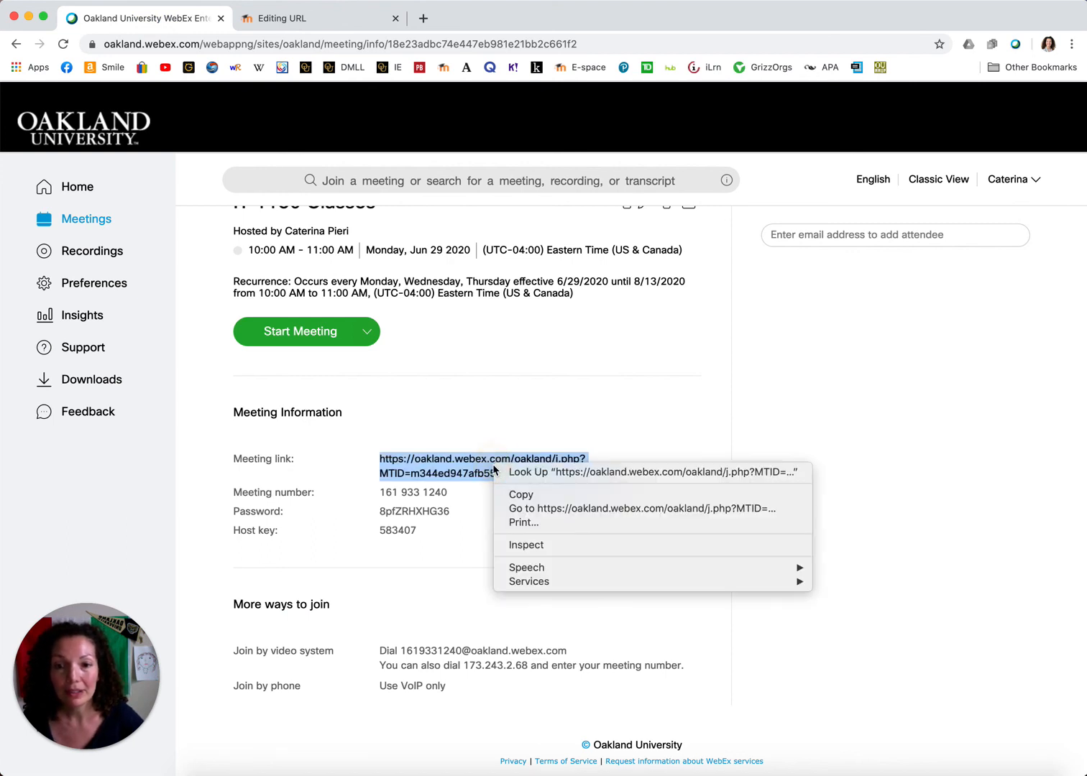
{"action": "left_click", "coordinate": [538, 494]}
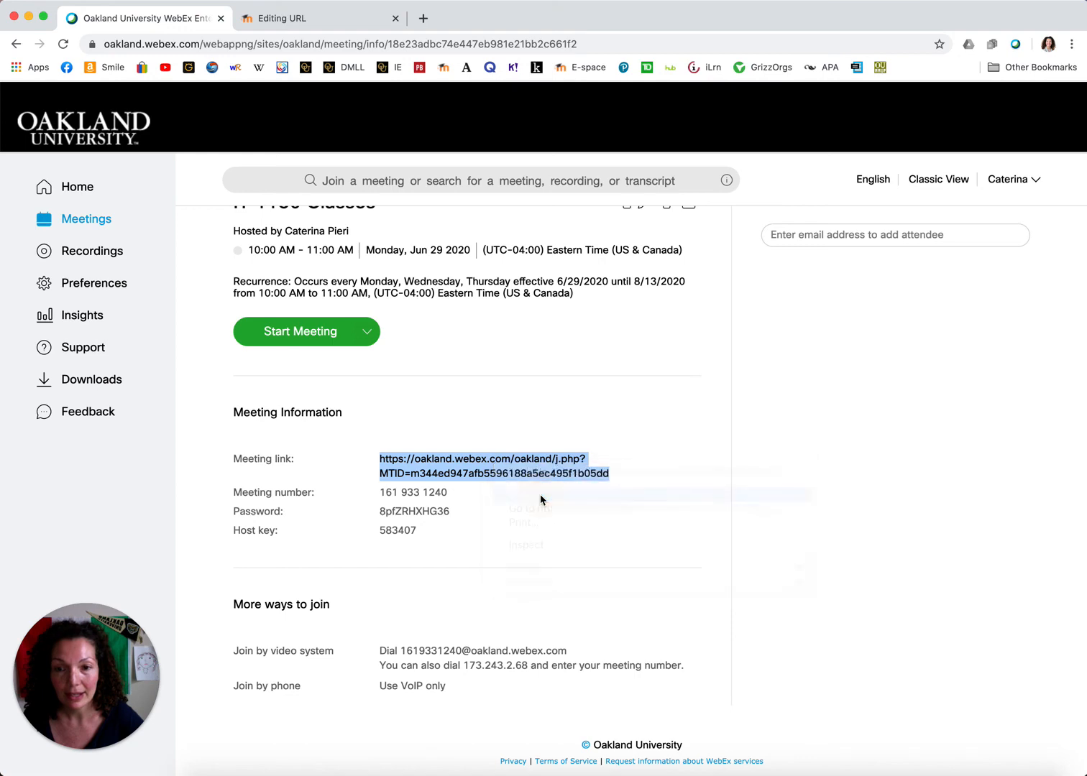
{"action": "left_click", "coordinate": [695, 261]}
{"action": "left_click", "coordinate": [301, 20]}
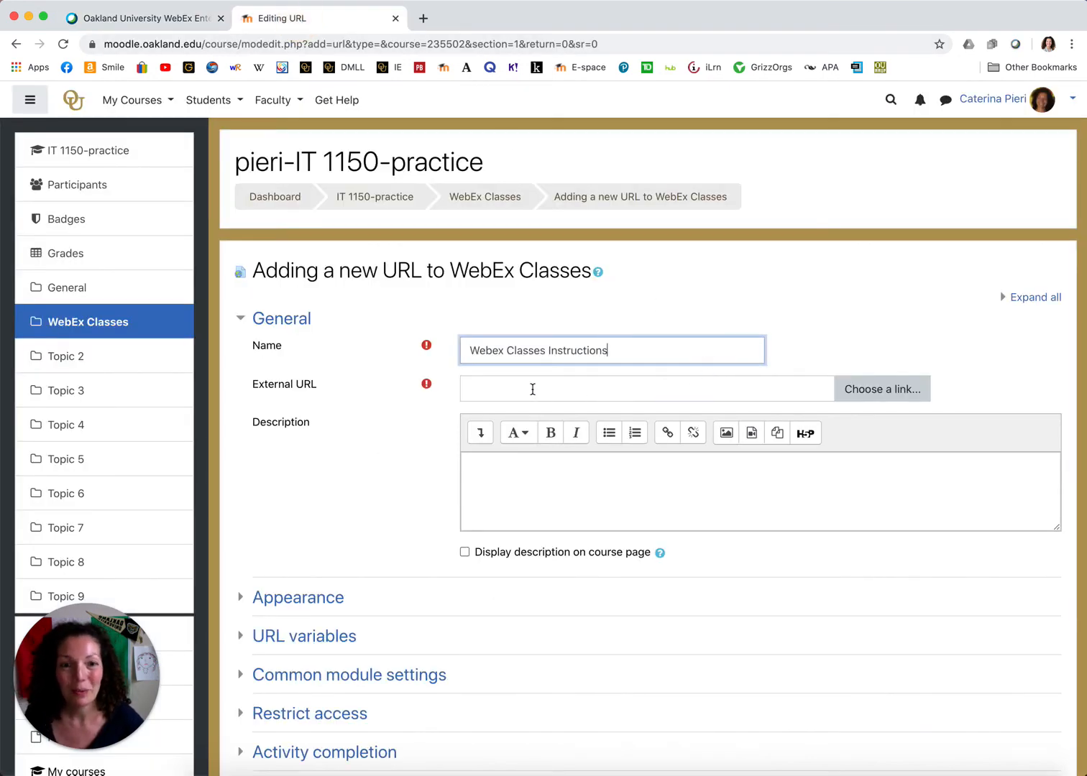
Step: Paste the meeting link as the External URL and begin the description with 'Password:'
{"action": "left_click", "coordinate": [480, 387]}
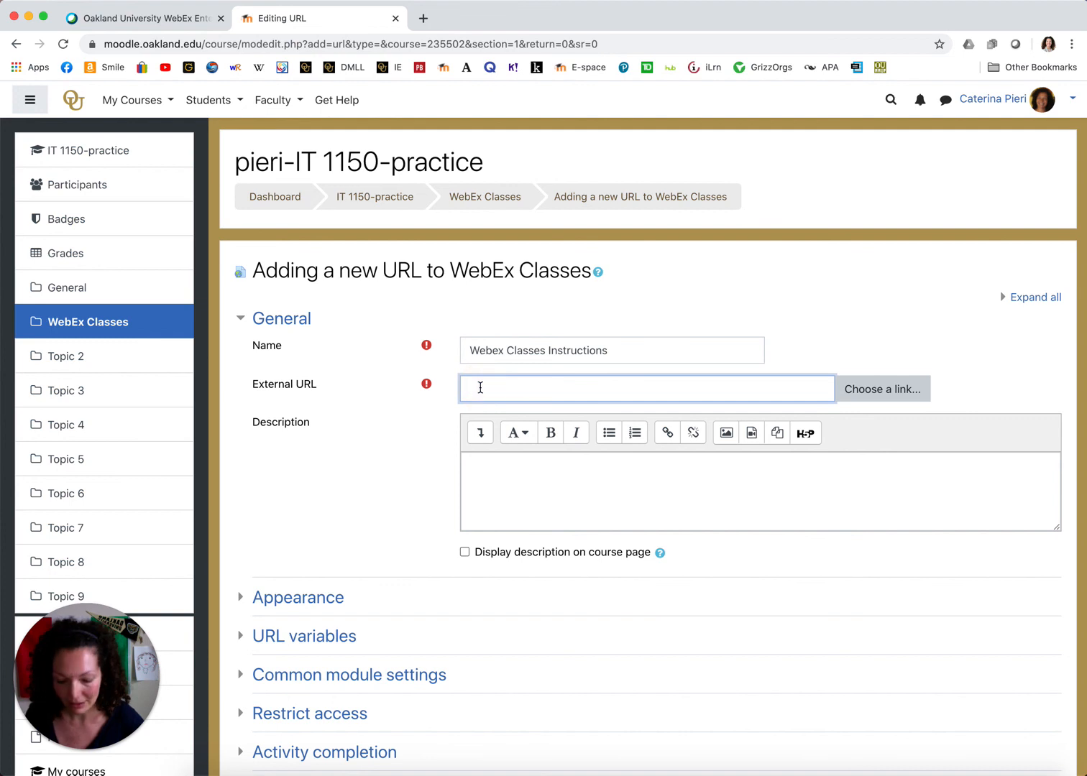
{"action": "key", "text": "super+v"}
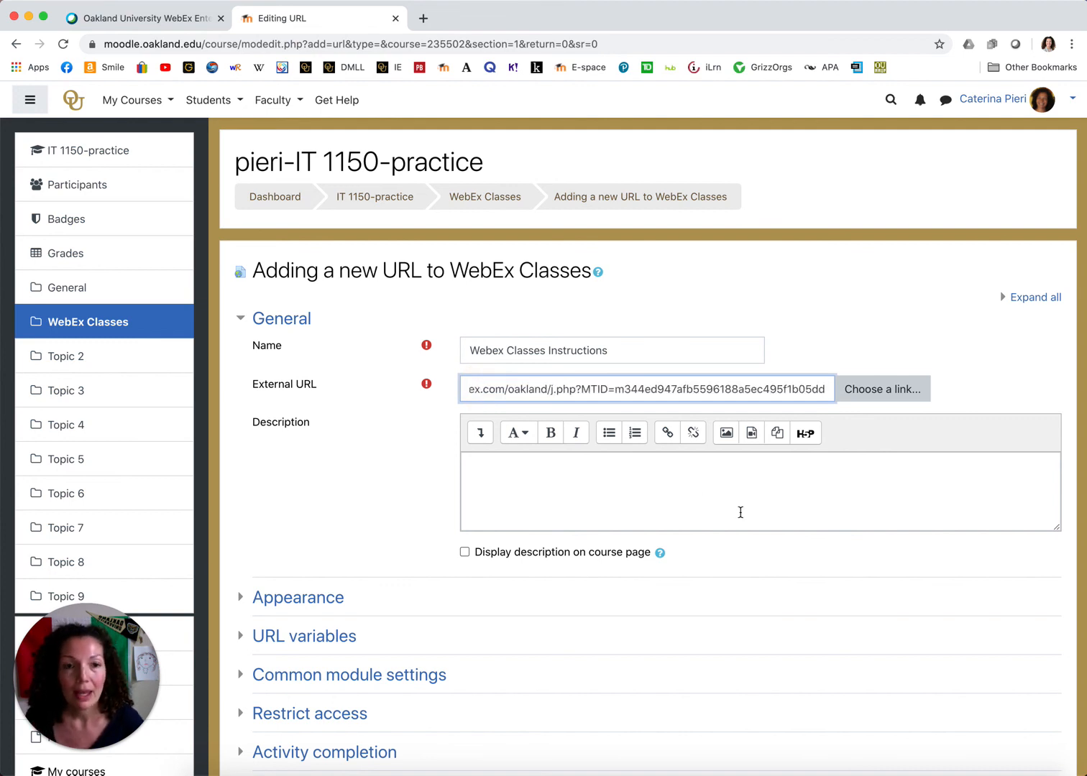
{"action": "left_click", "coordinate": [527, 483]}
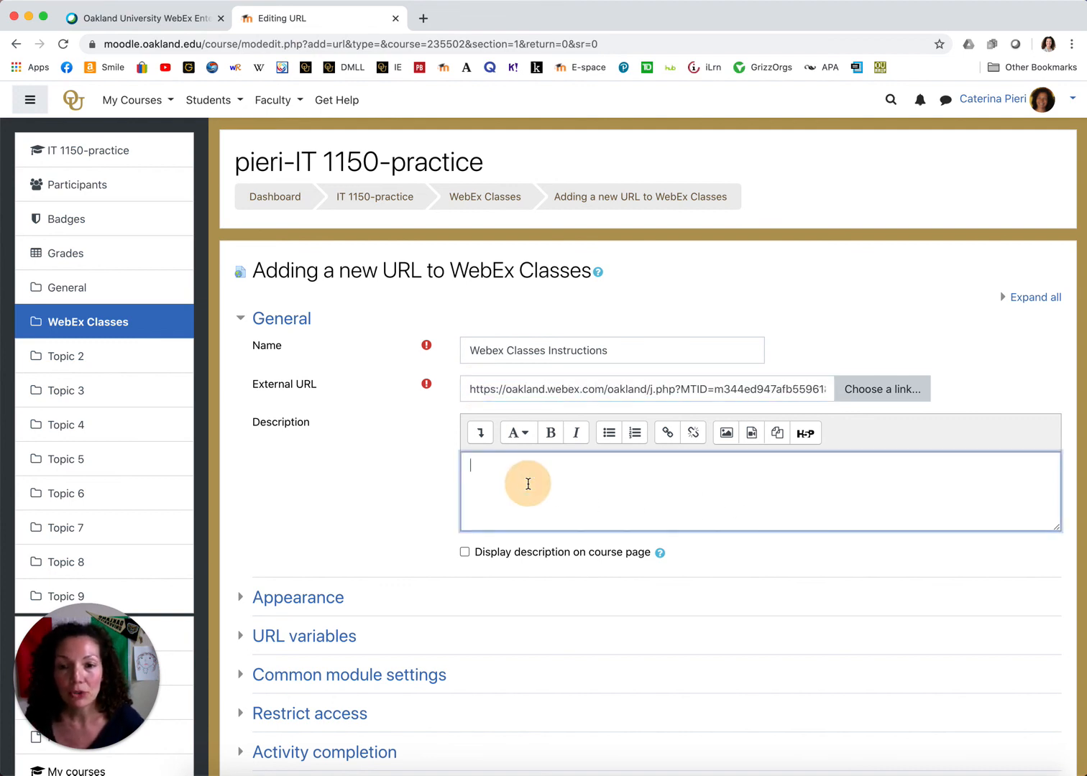
{"action": "type", "text": "Passw"}
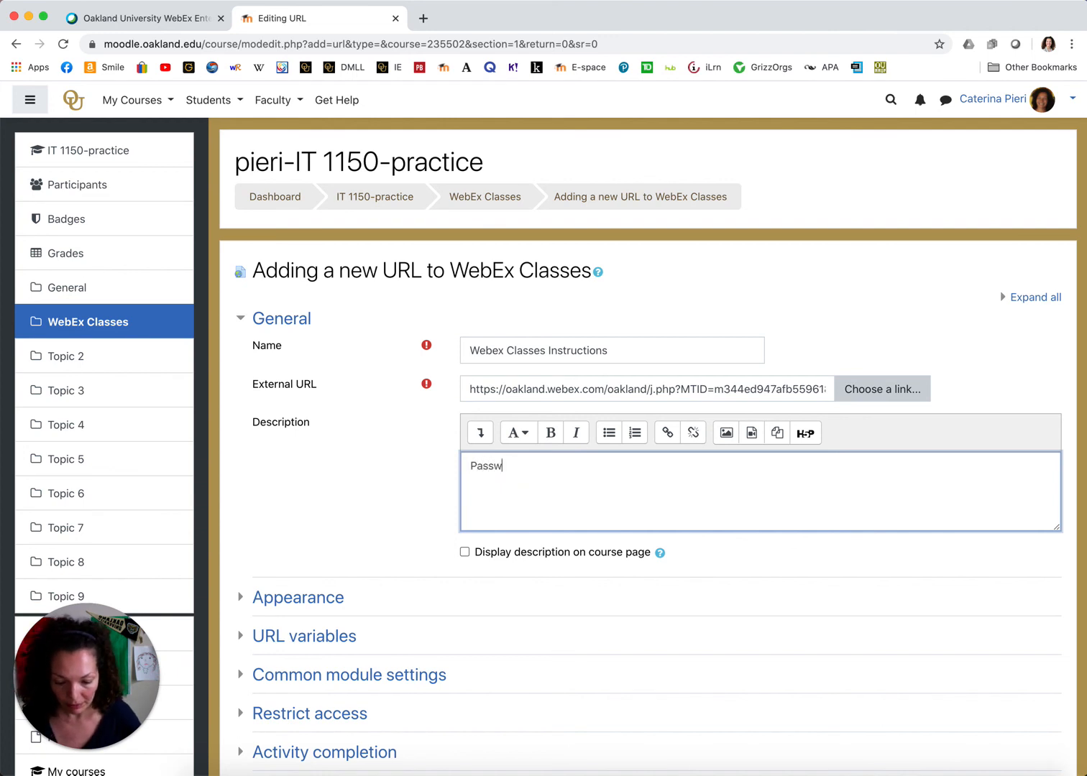
{"action": "type", "text": "ord:"}
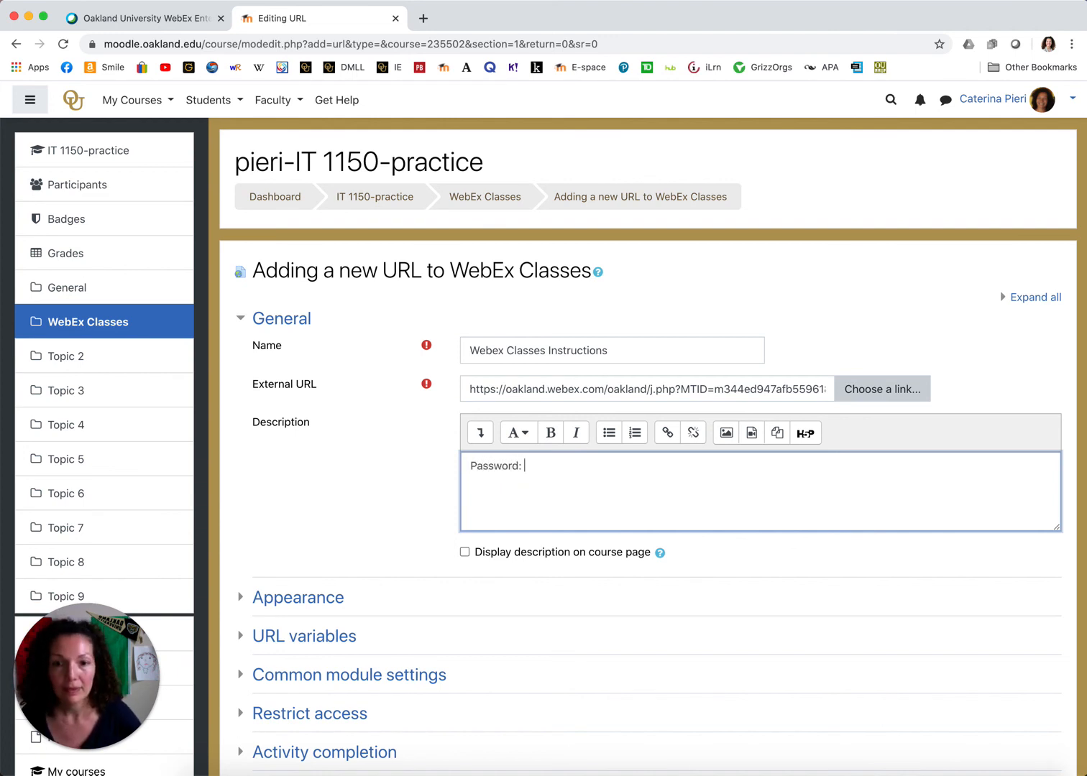
{"action": "left_click", "coordinate": [144, 23]}
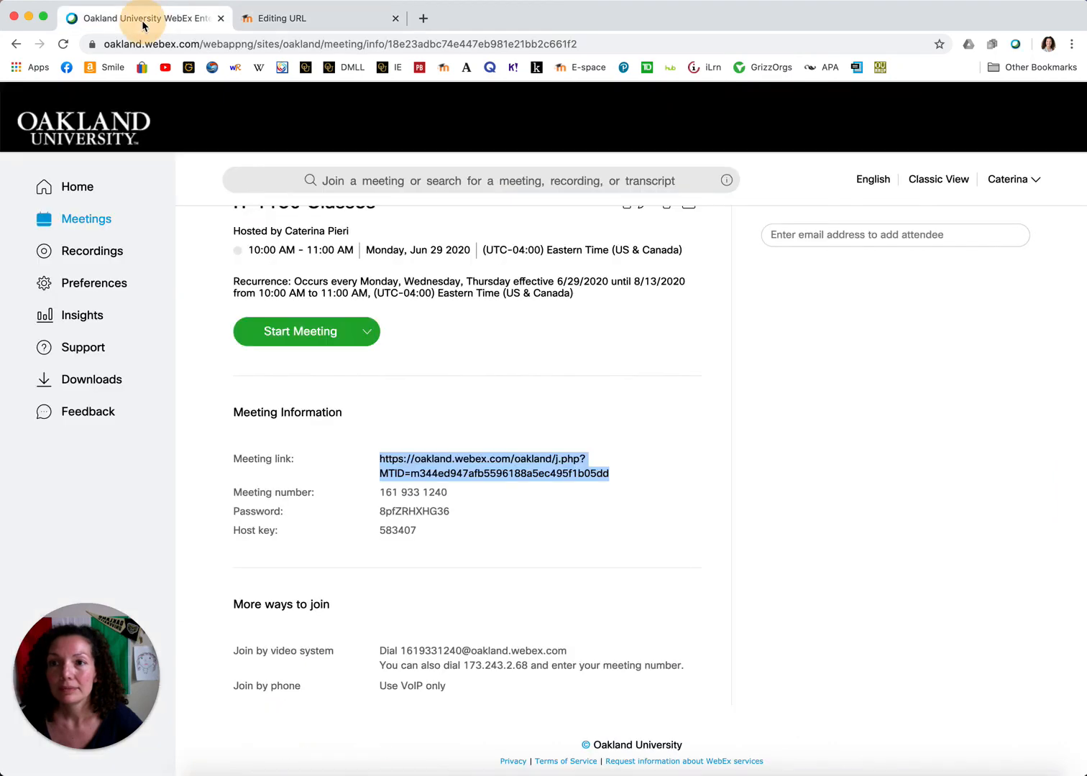
Step: Copy the meeting password from the WebEx details and return to the Moodle URL form
{"action": "left_click", "coordinate": [417, 525]}
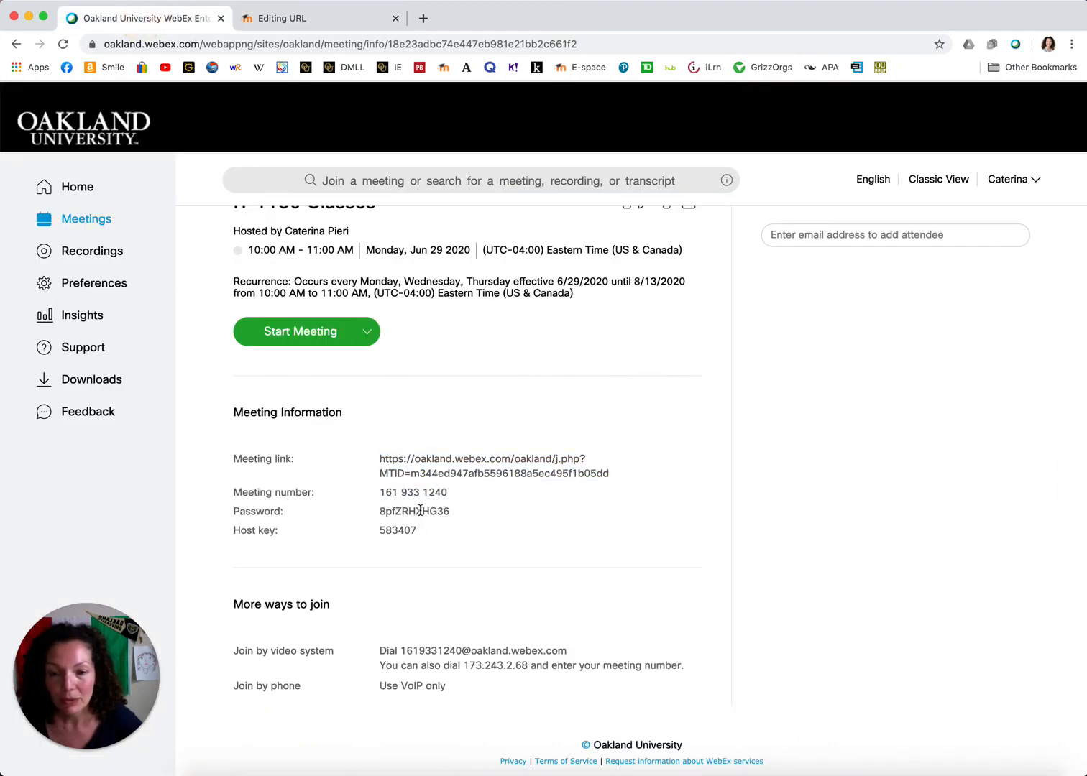
{"action": "left_click", "coordinate": [420, 511]}
{"action": "right_click", "coordinate": [420, 511]}
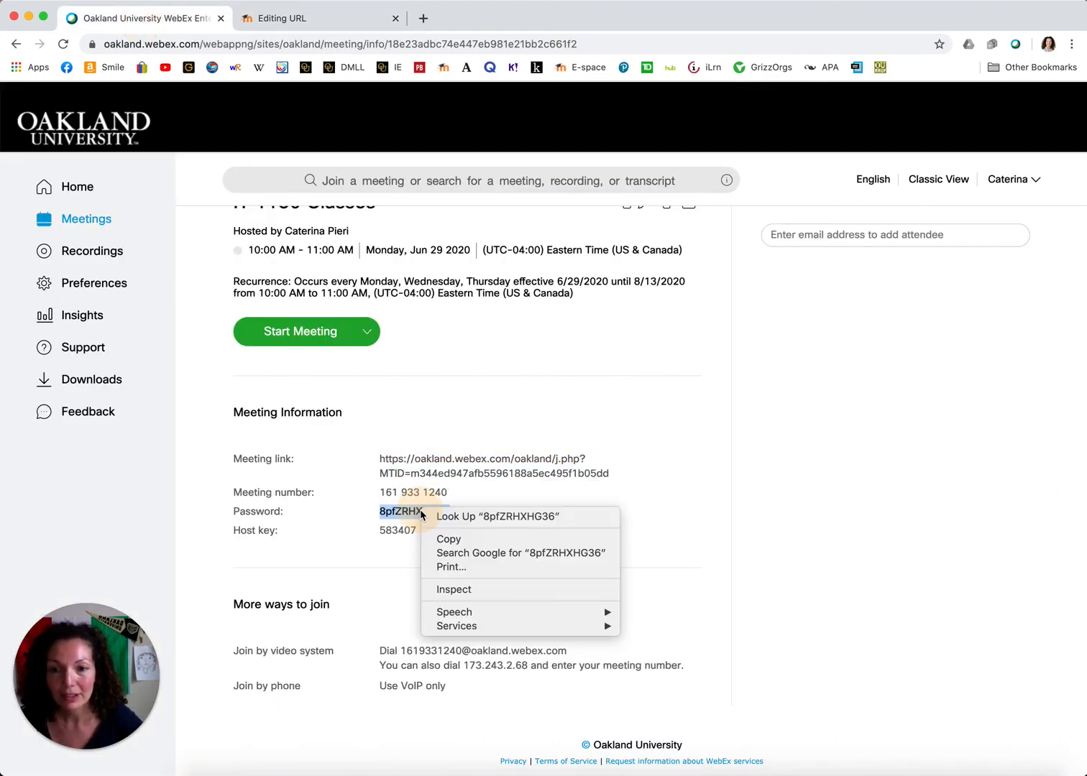
{"action": "left_click", "coordinate": [479, 544]}
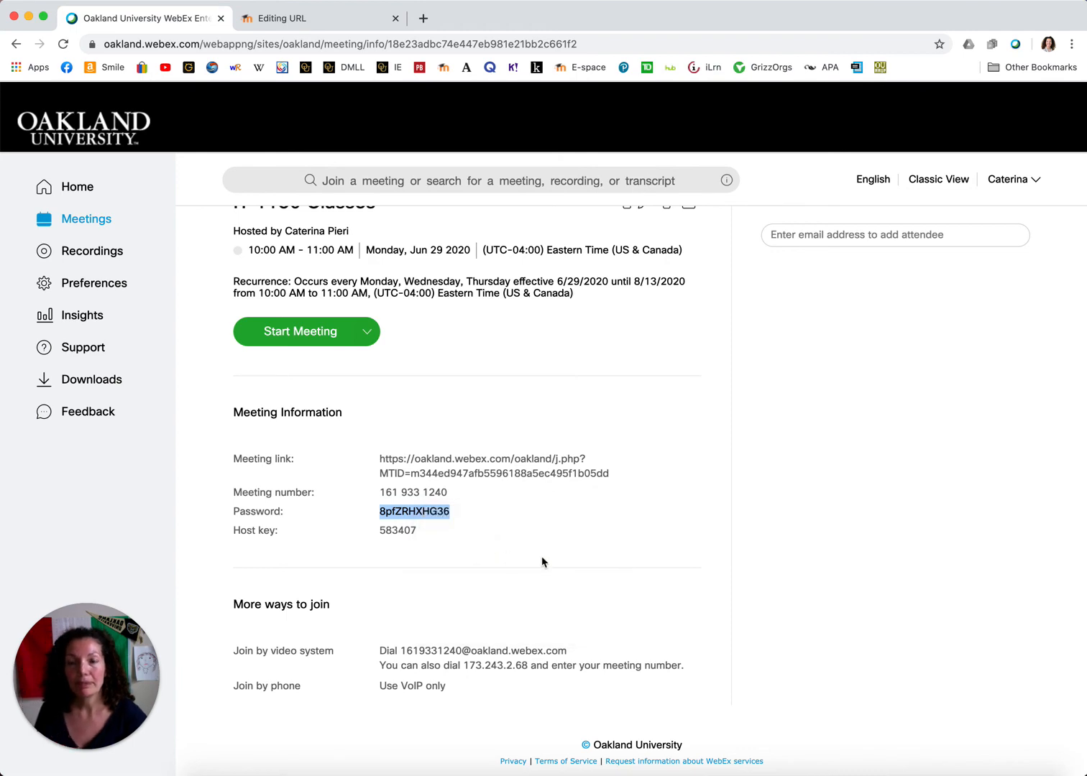
{"action": "left_click", "coordinate": [323, 15]}
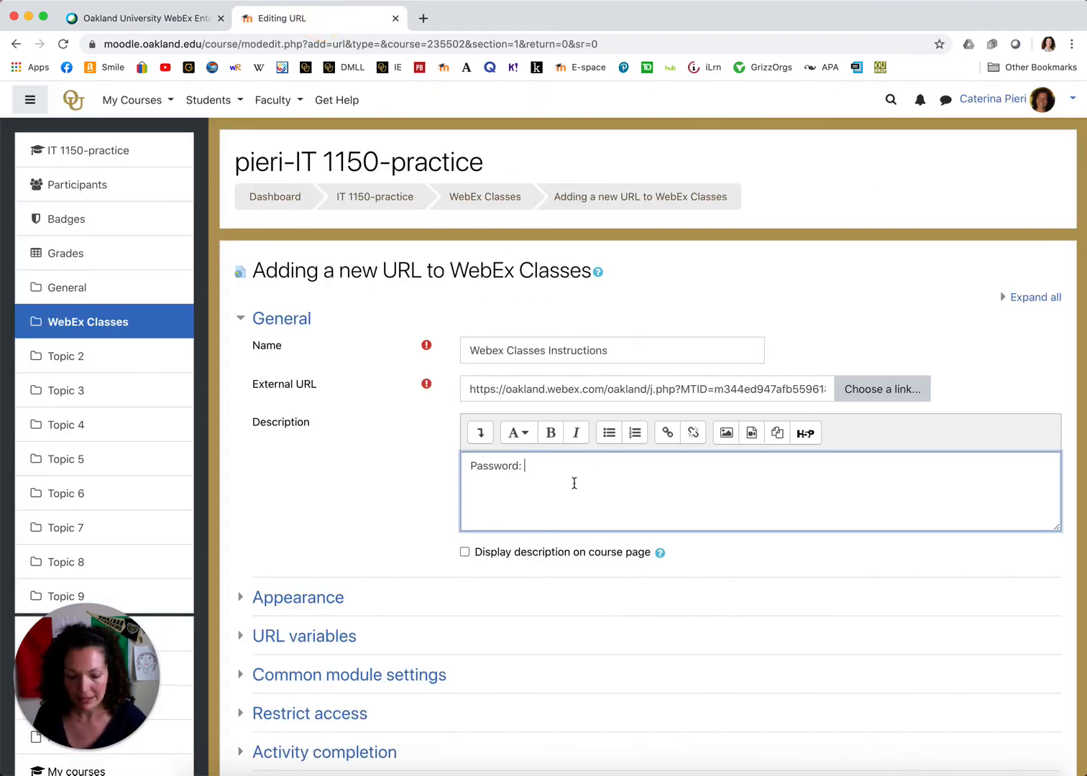
Step: Paste the Webex password into the description, display it on the course page, and save 'Webex Classes Instructions'
{"action": "key", "text": "super+v"}
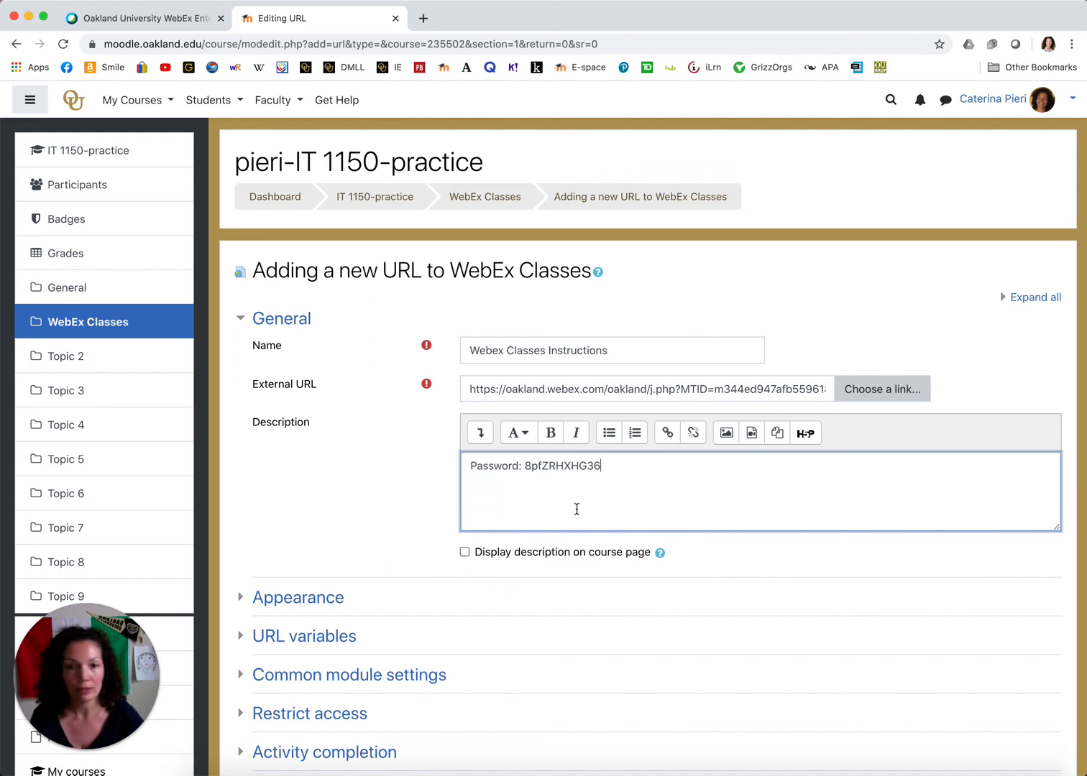
{"action": "scroll", "coordinate": [410, 564], "scroll_direction": "down", "scroll_amount": 4}
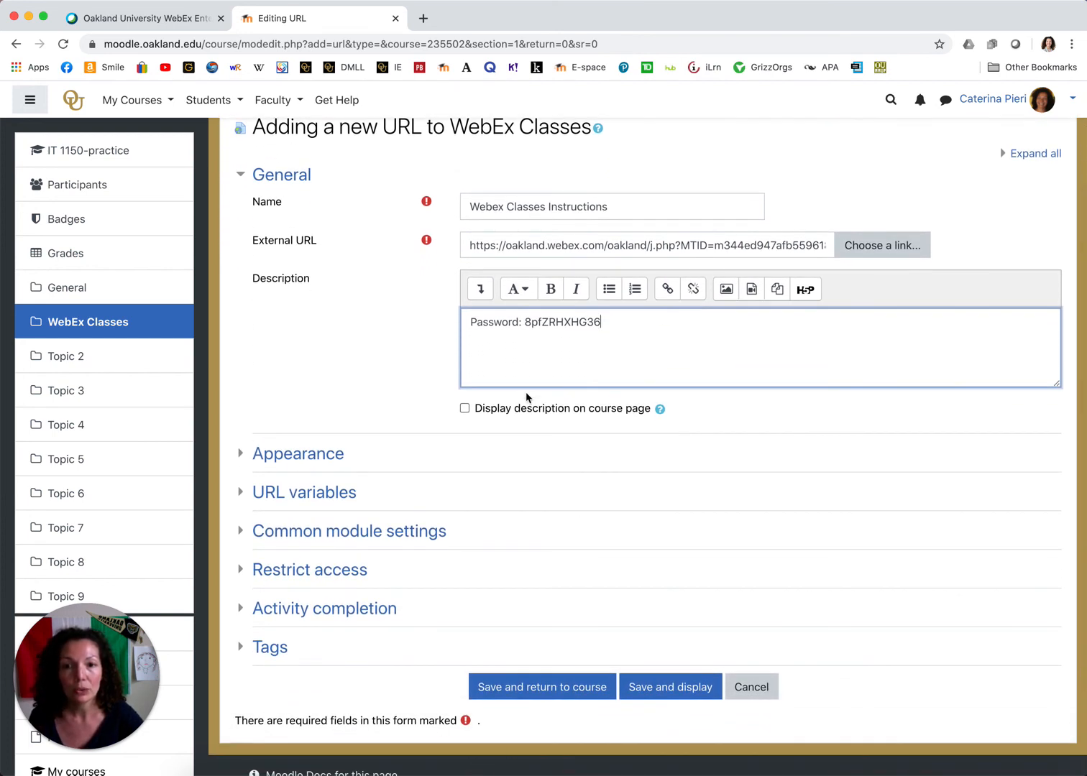
{"action": "left_click", "coordinate": [464, 409]}
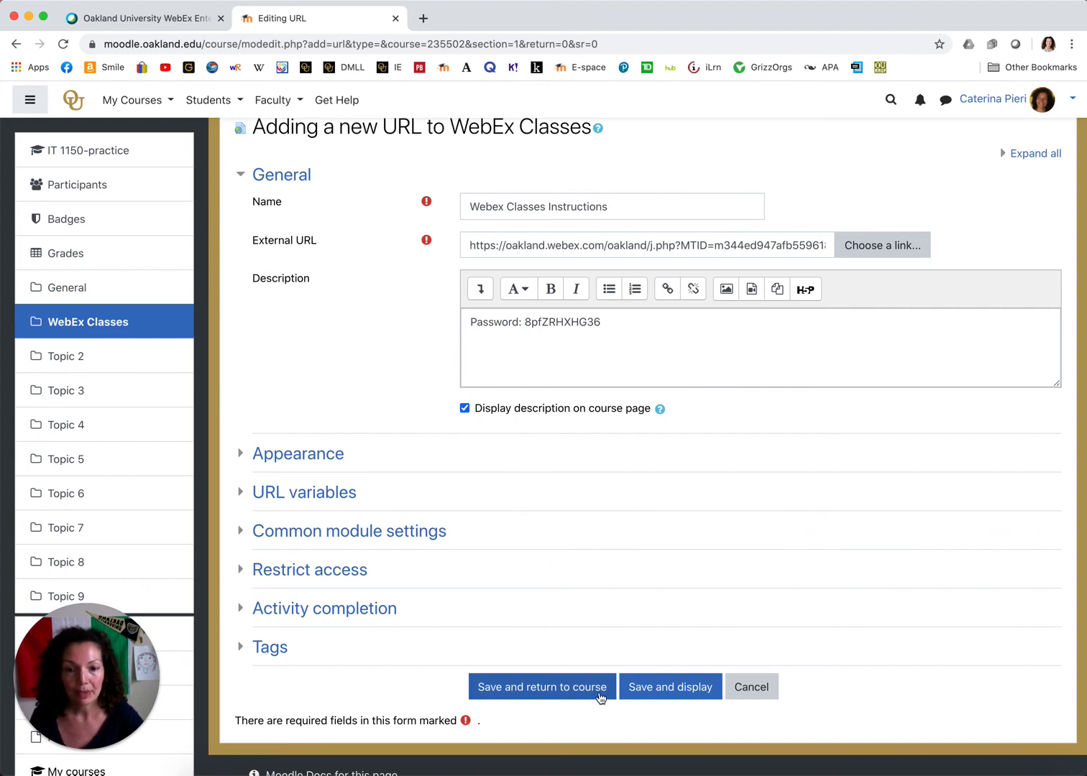
{"action": "left_click", "coordinate": [561, 690]}
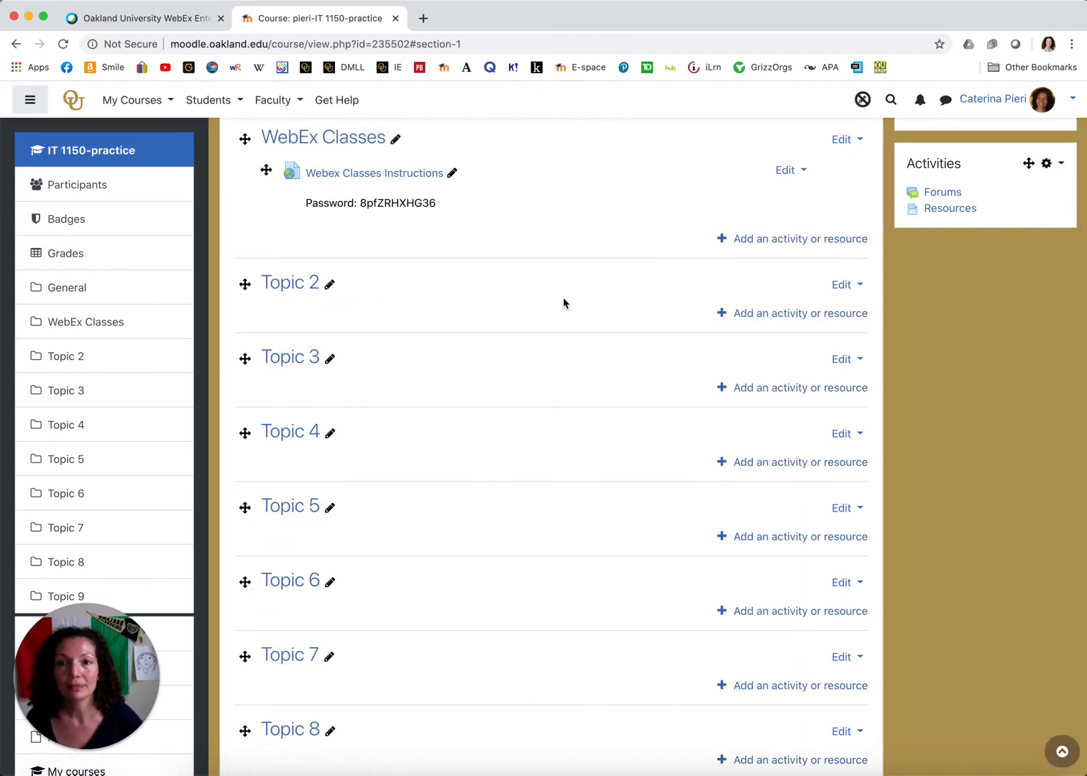
Step: Turn editing off to view the IT 1150-practice course's WebEx Classes section as students see it
{"action": "scroll", "coordinate": [564, 304], "scroll_direction": "up", "scroll_amount": 6}
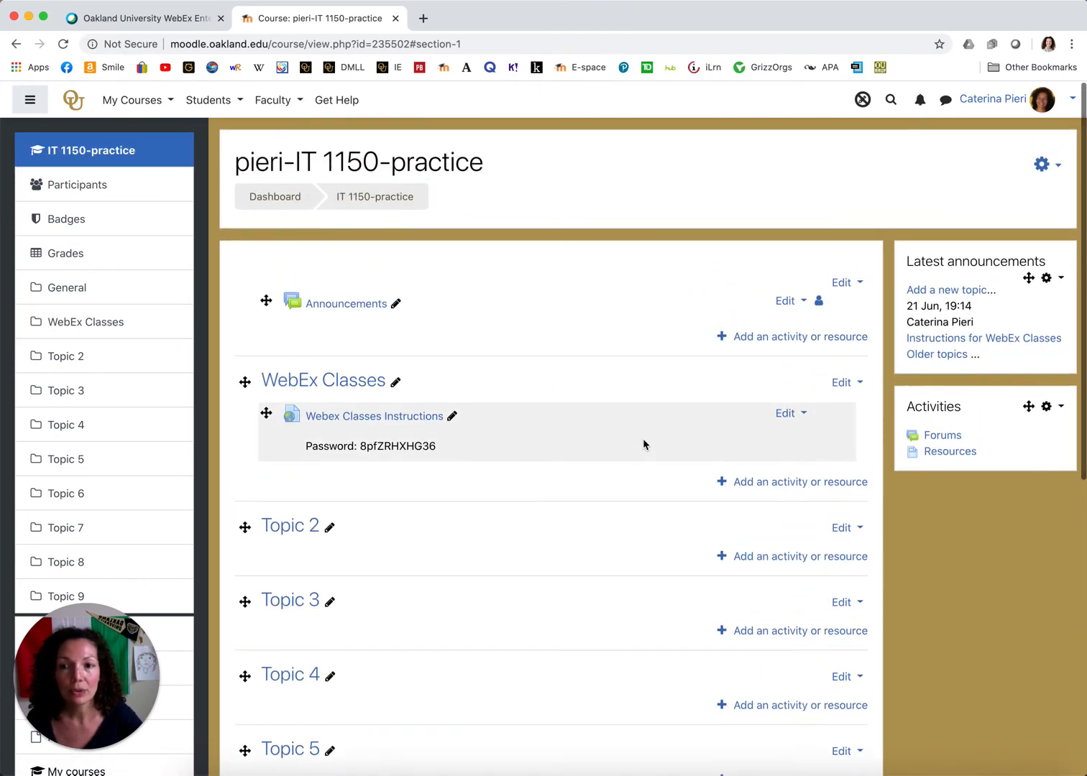
{"action": "left_click", "coordinate": [862, 100]}
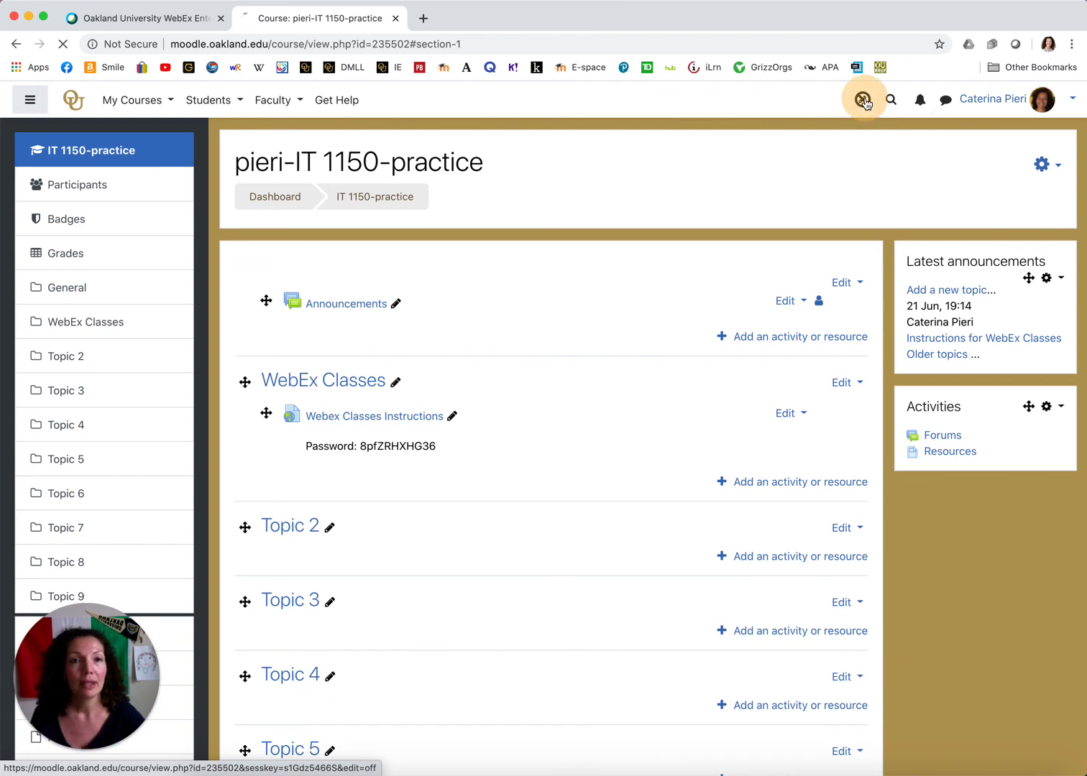